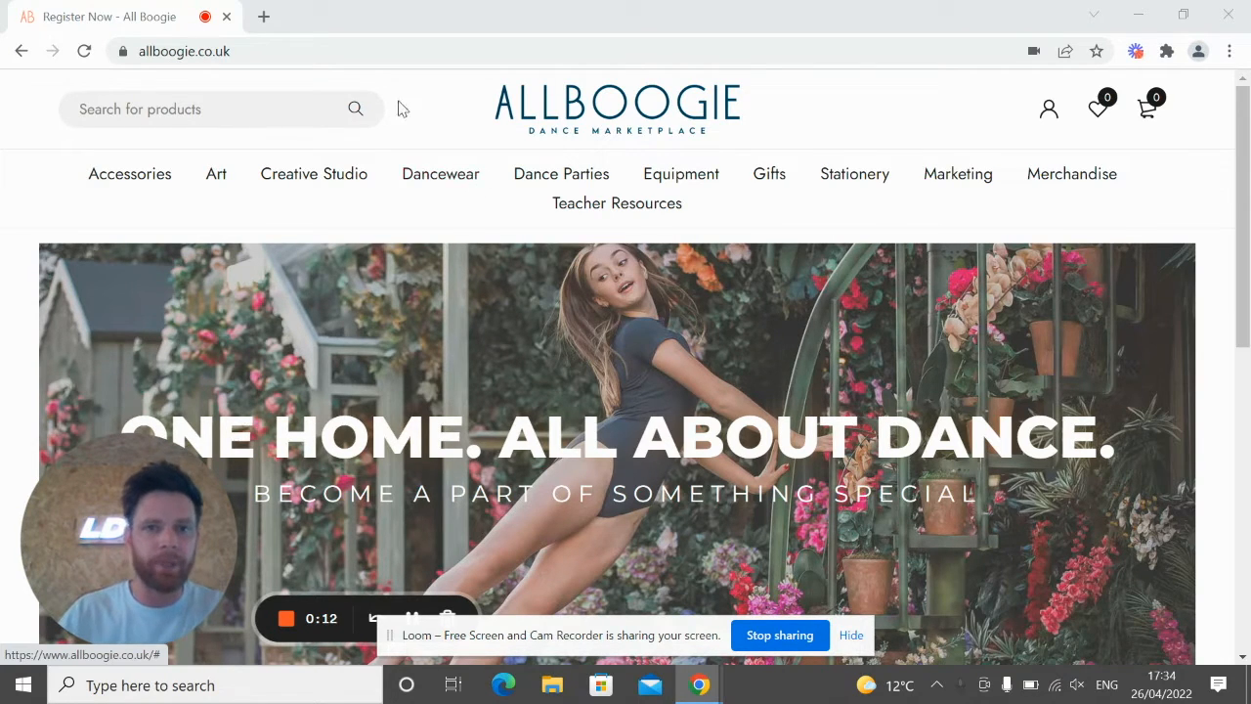
# Step: Load allboogie.co.uk/seller-account by changing 'my' to 'seller' in the suggested my-account address
pyautogui.click(277, 51)
pyautogui.press('End')
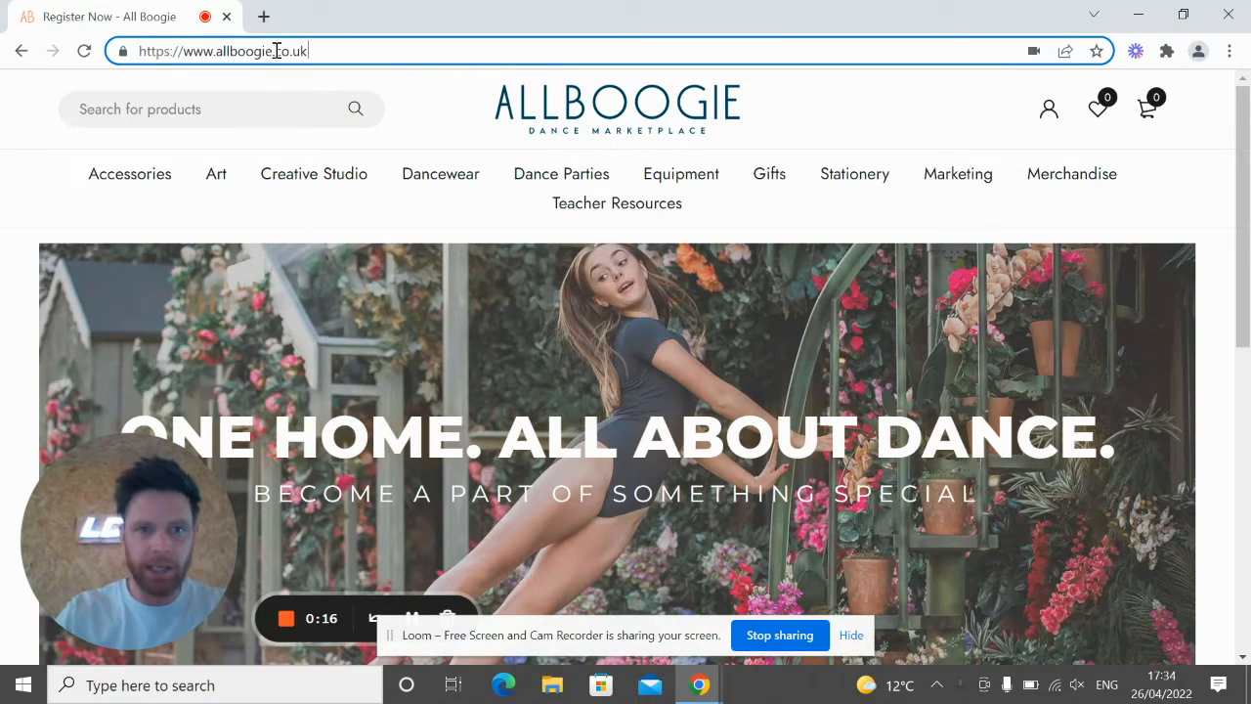
pyautogui.write('/')
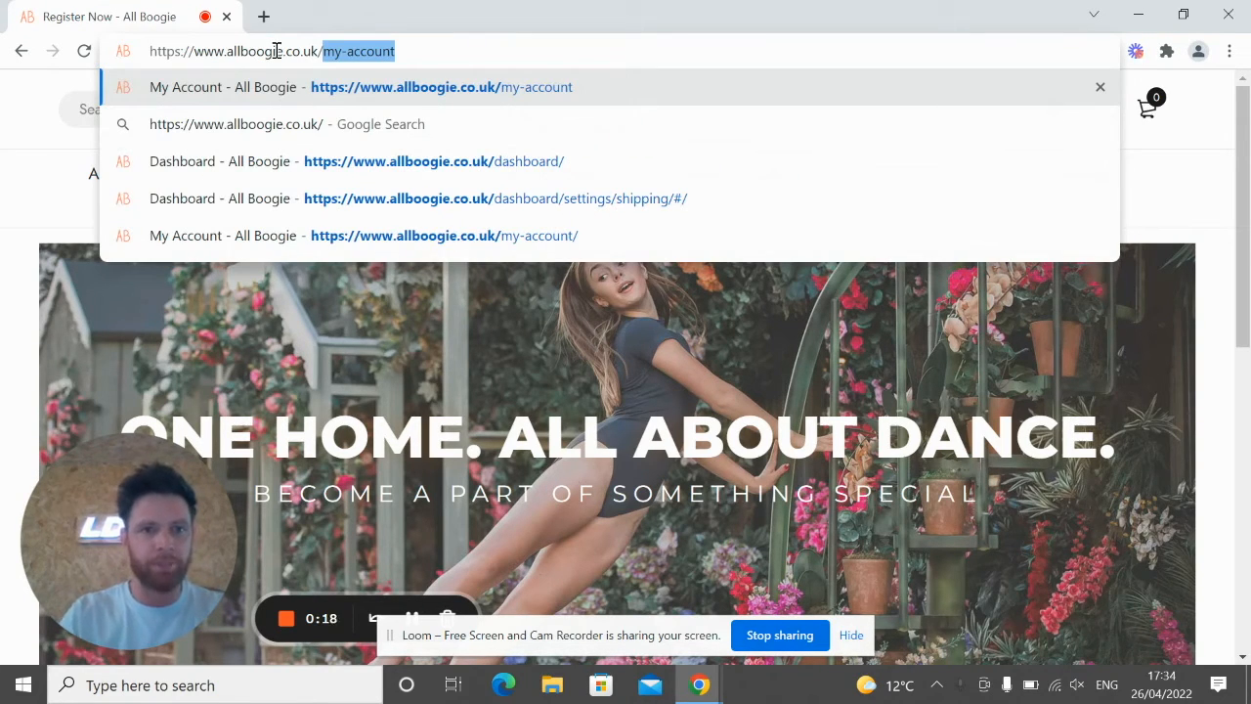
pyautogui.press('End')
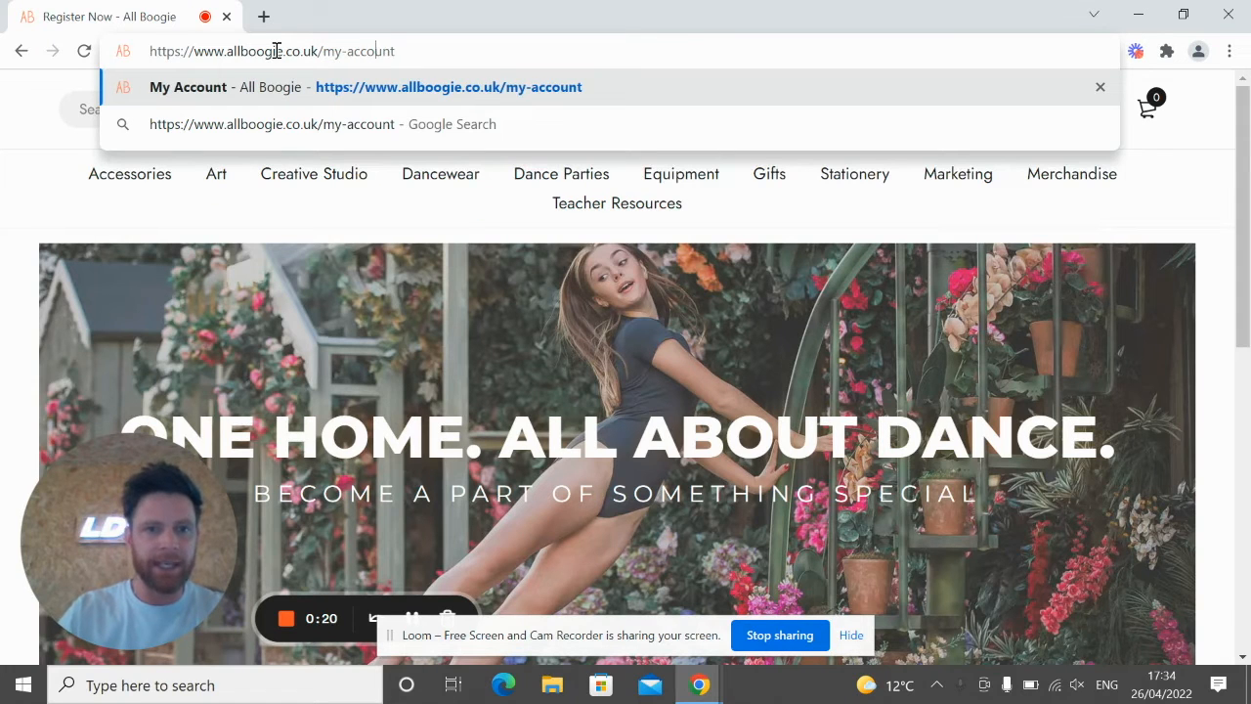
pyautogui.press('Left')
pyautogui.hotkey('shift', 'Left')
pyautogui.hotkey('shift', 'Left')
pyautogui.write('seller')
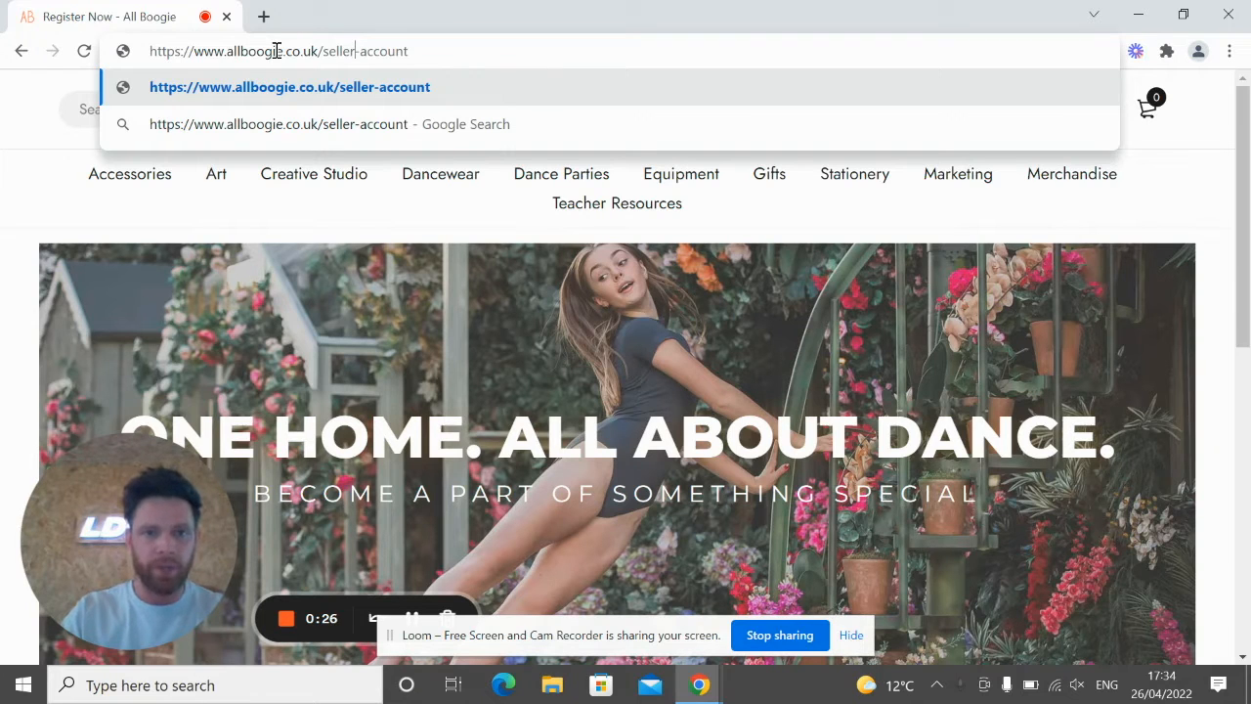
pyautogui.press('Return')
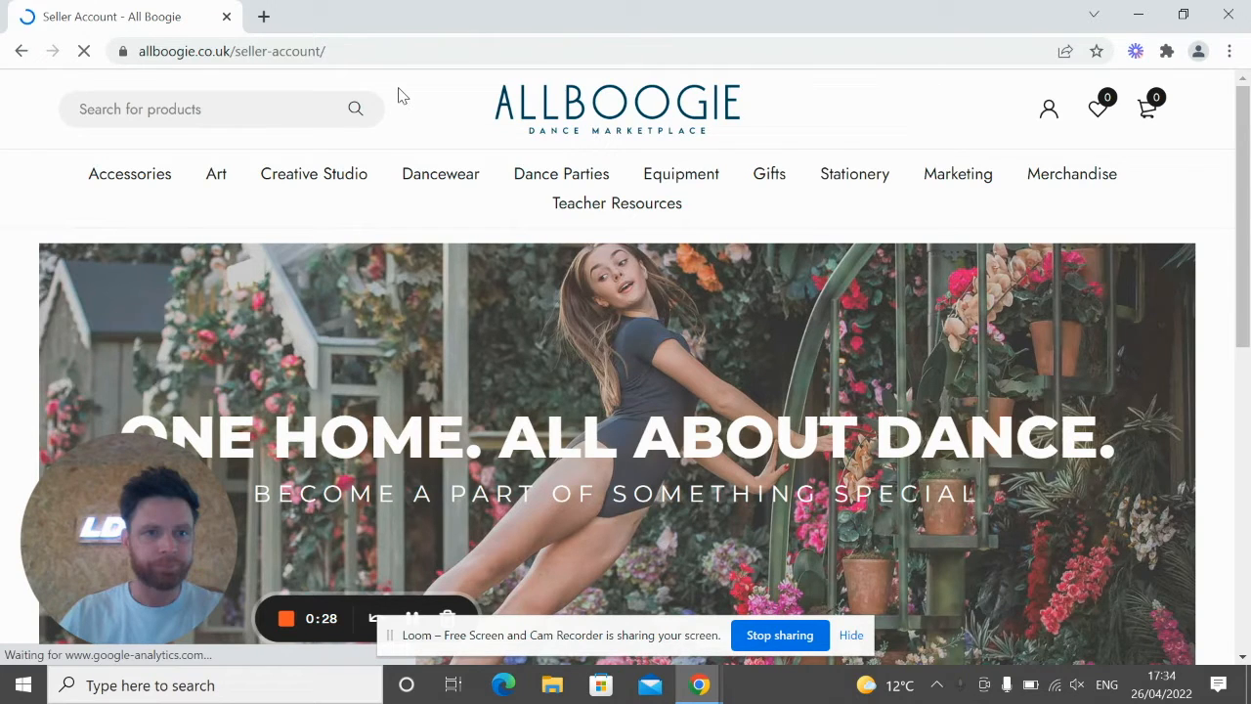
# Step: Log in with the saved username and the account password to reach the seller Dashboard
pyautogui.scroll(-2, 200, 463)
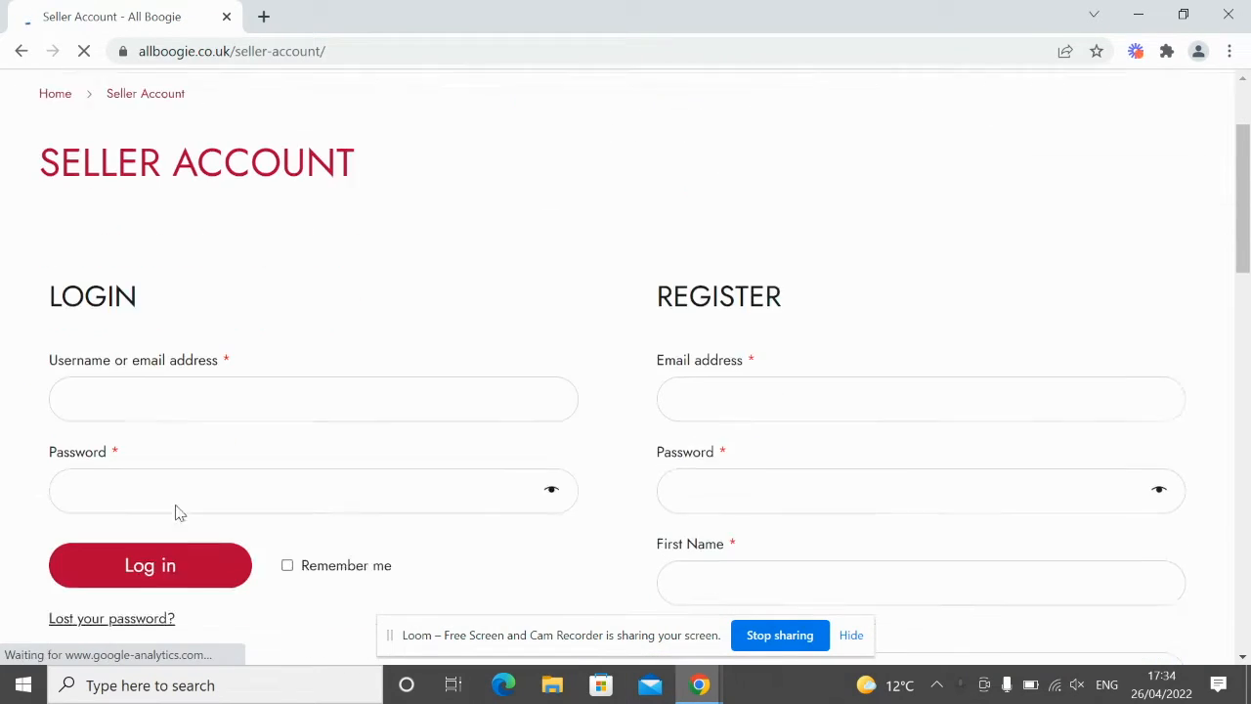
pyautogui.click(136, 377)
pyautogui.click(146, 408)
pyautogui.click(249, 447)
pyautogui.scroll(-2, 307, 419)
pyautogui.write('*********')
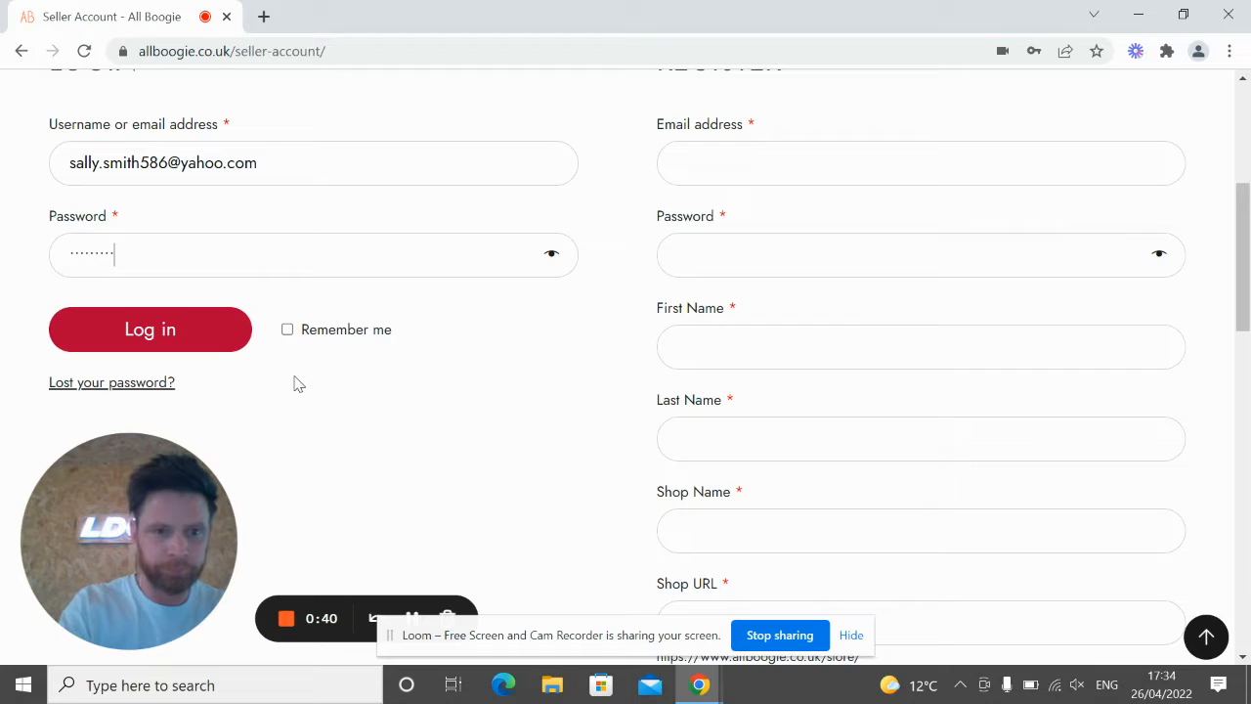
pyautogui.write('*')
pyautogui.press('Return')
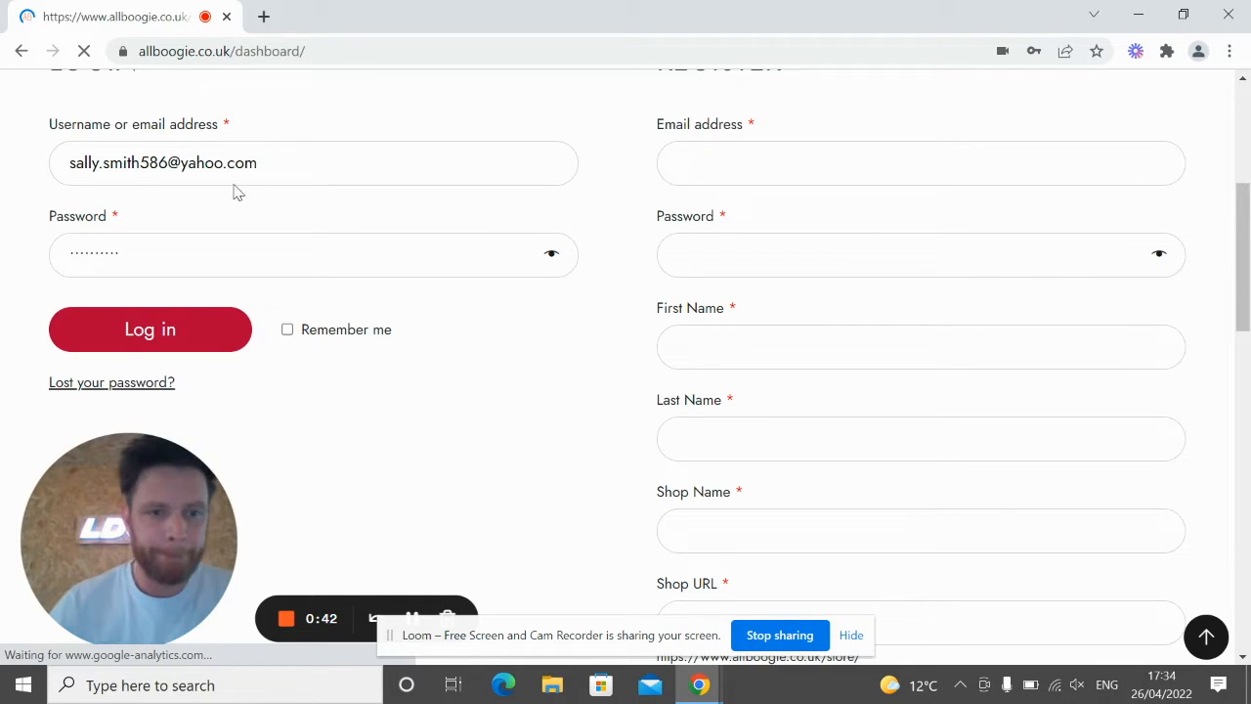
pyautogui.scroll(-6, 225, 479)
pyautogui.scroll(-1, 150, 585)
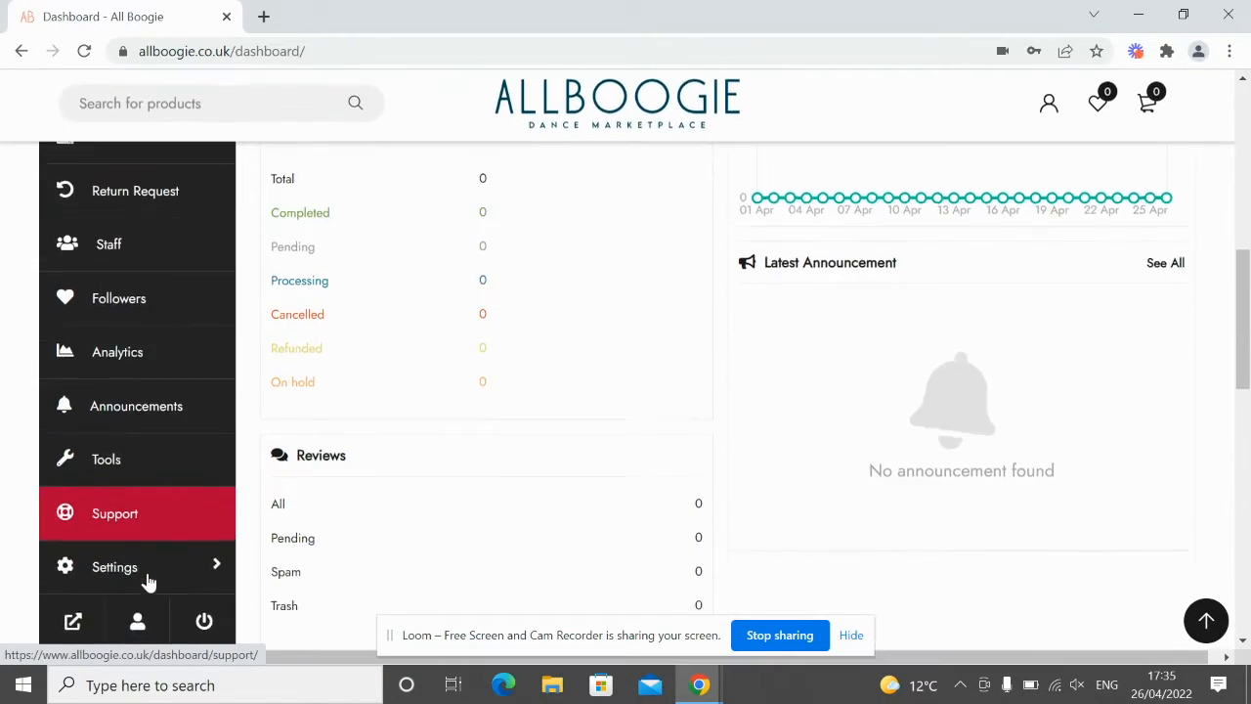
pyautogui.moveTo(164, 538); pyautogui.dragTo(415, 436)
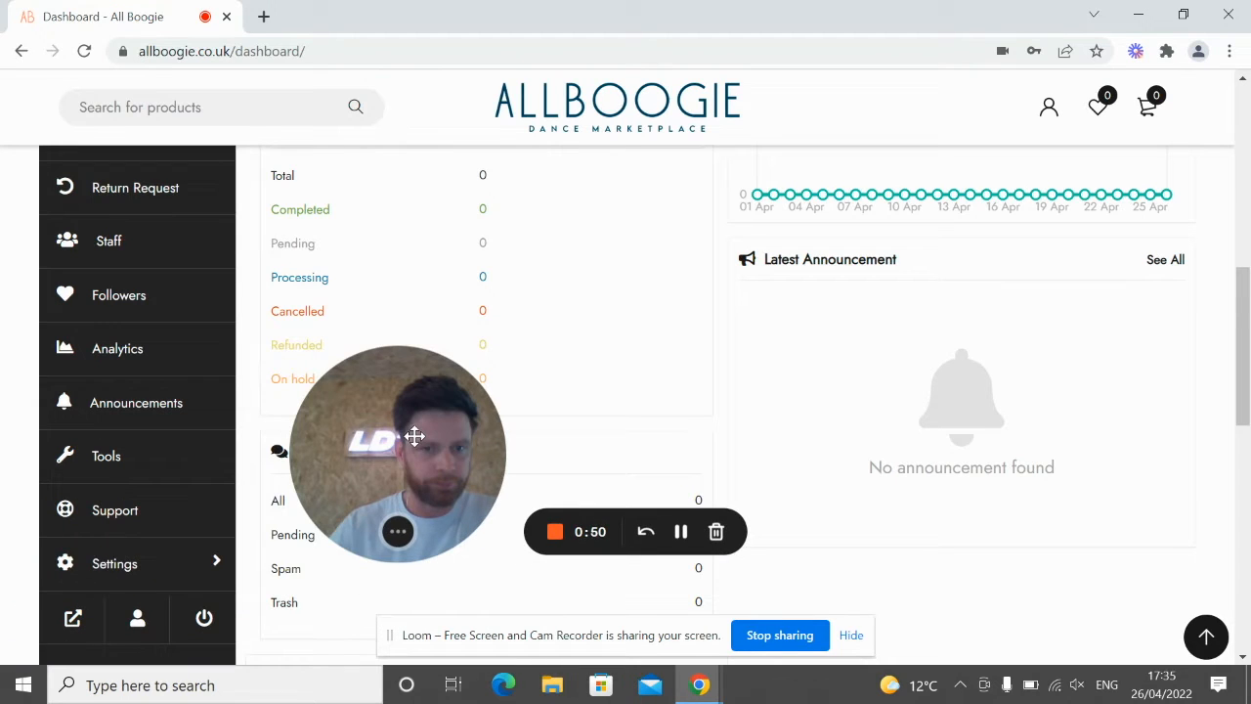
# Step: Go to the store's Shipping settings from the Settings sidebar
pyautogui.click(116, 572)
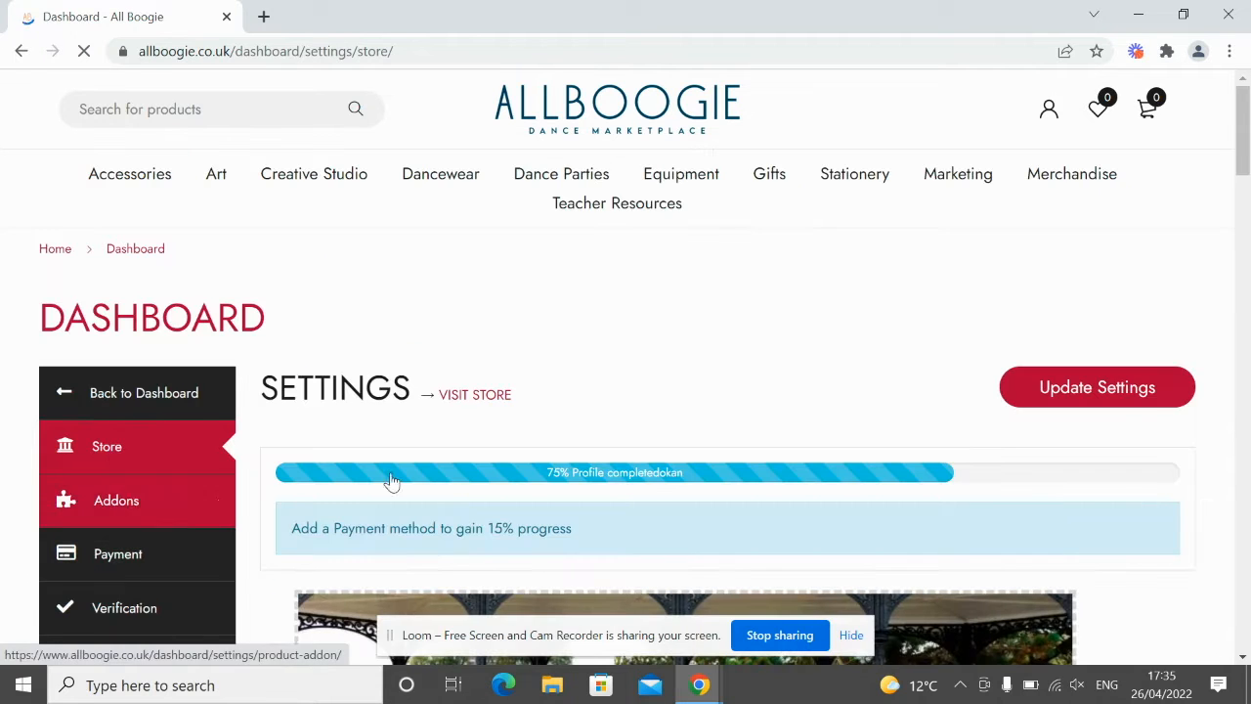
pyautogui.scroll(-3, 366, 458)
pyautogui.scroll(-3, 327, 435)
pyautogui.scroll(2, 323, 425)
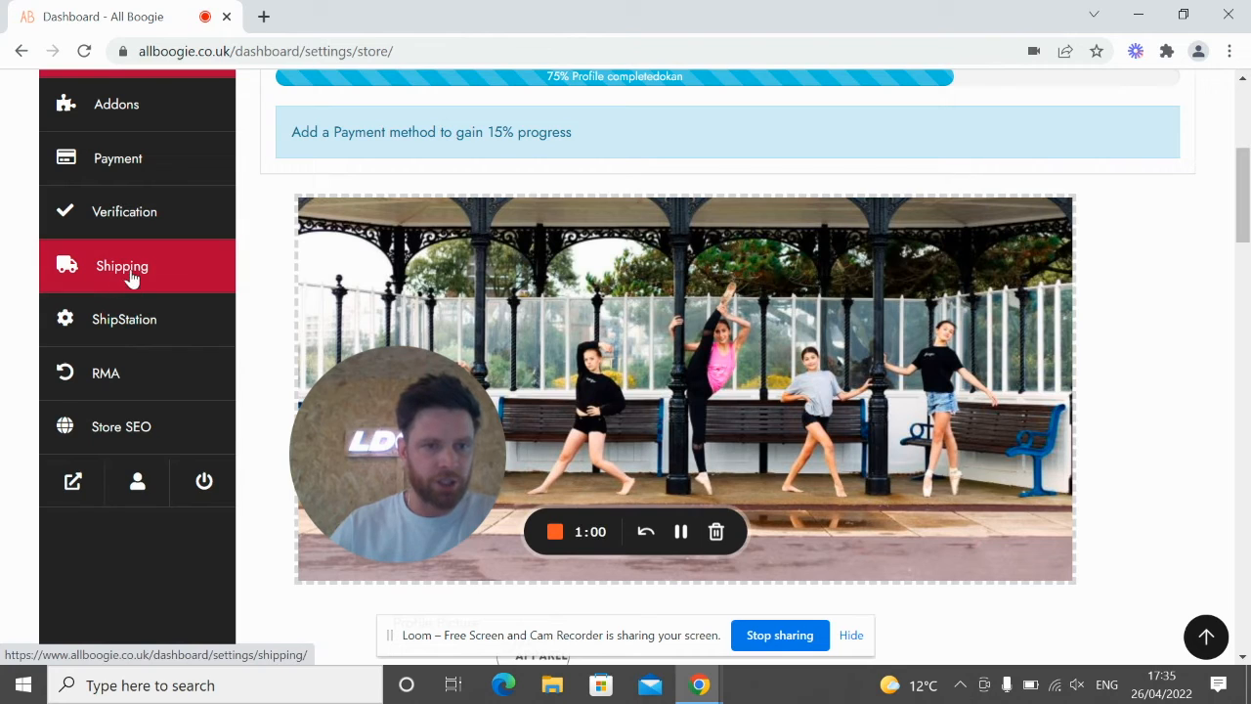
pyautogui.click(128, 277)
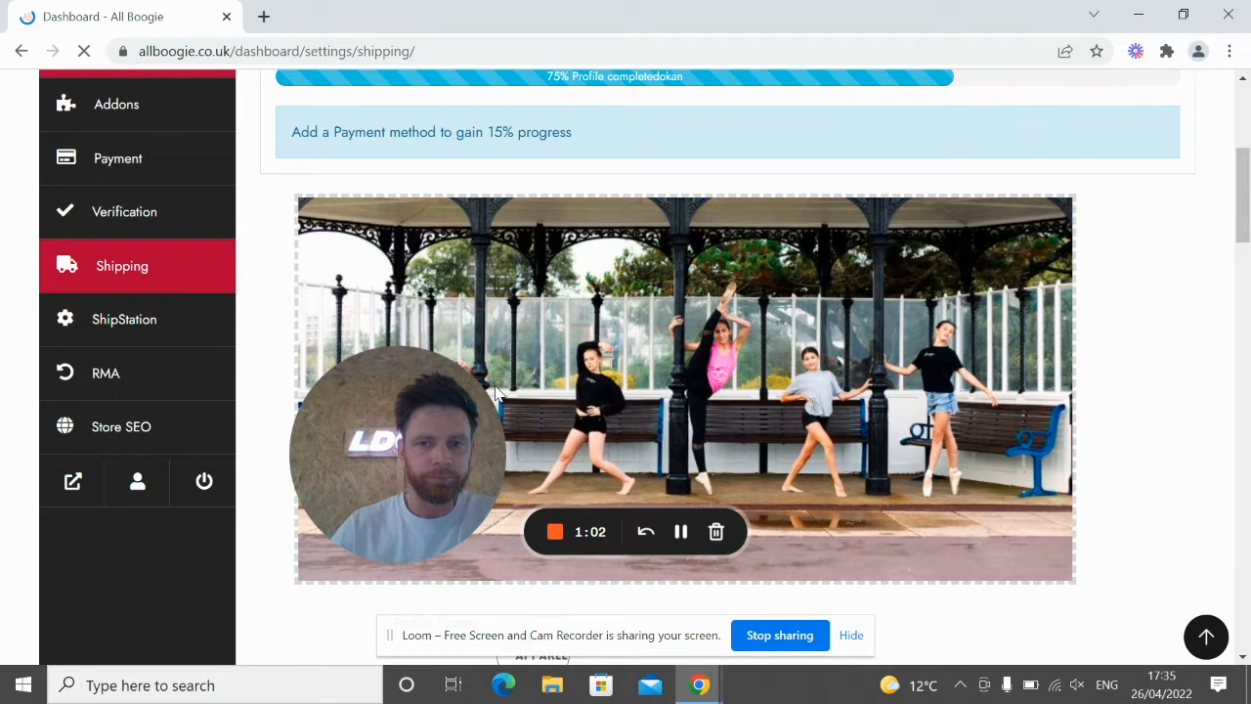
# Step: Open the UK Shipping zone (United Kingdom) for editing
pyautogui.scroll(-2, 746, 458)
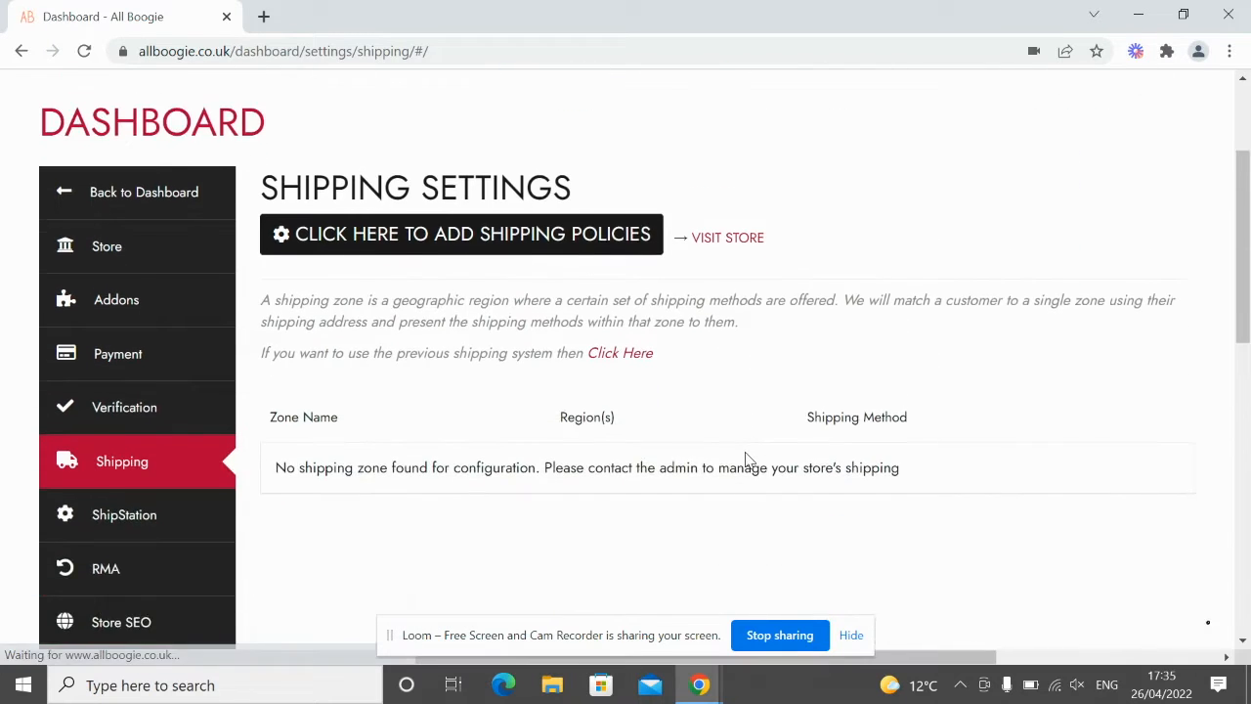
pyautogui.scroll(-1, 746, 457)
pyautogui.scroll(-1, 746, 458)
pyautogui.moveTo(483, 419); pyautogui.dragTo(203, 470)
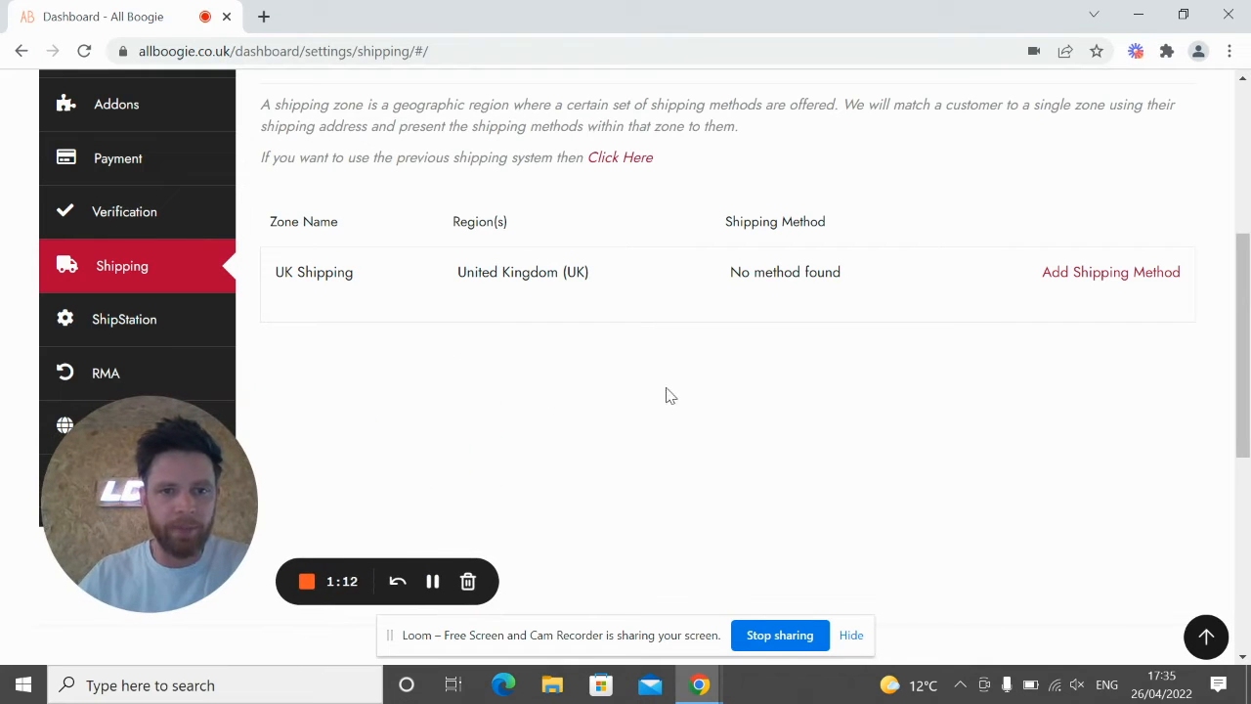
pyautogui.scroll(-1, 660, 370)
pyautogui.scroll(1, 659, 366)
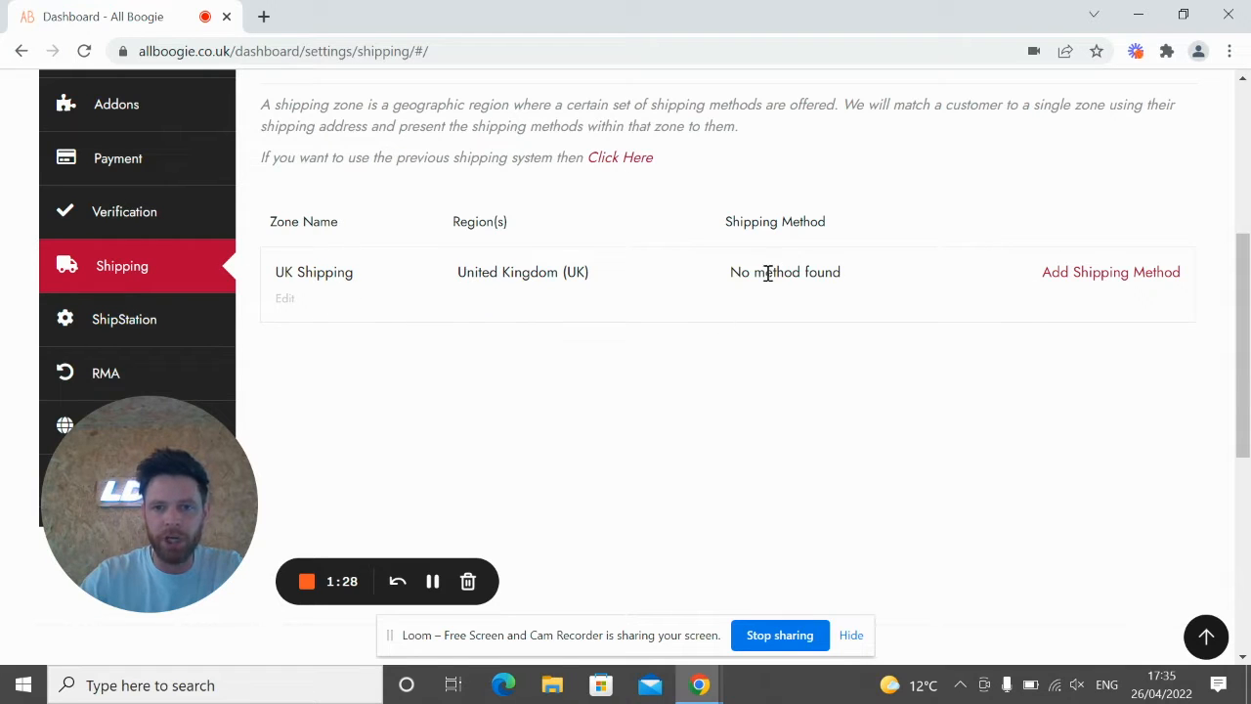
pyautogui.click(283, 303)
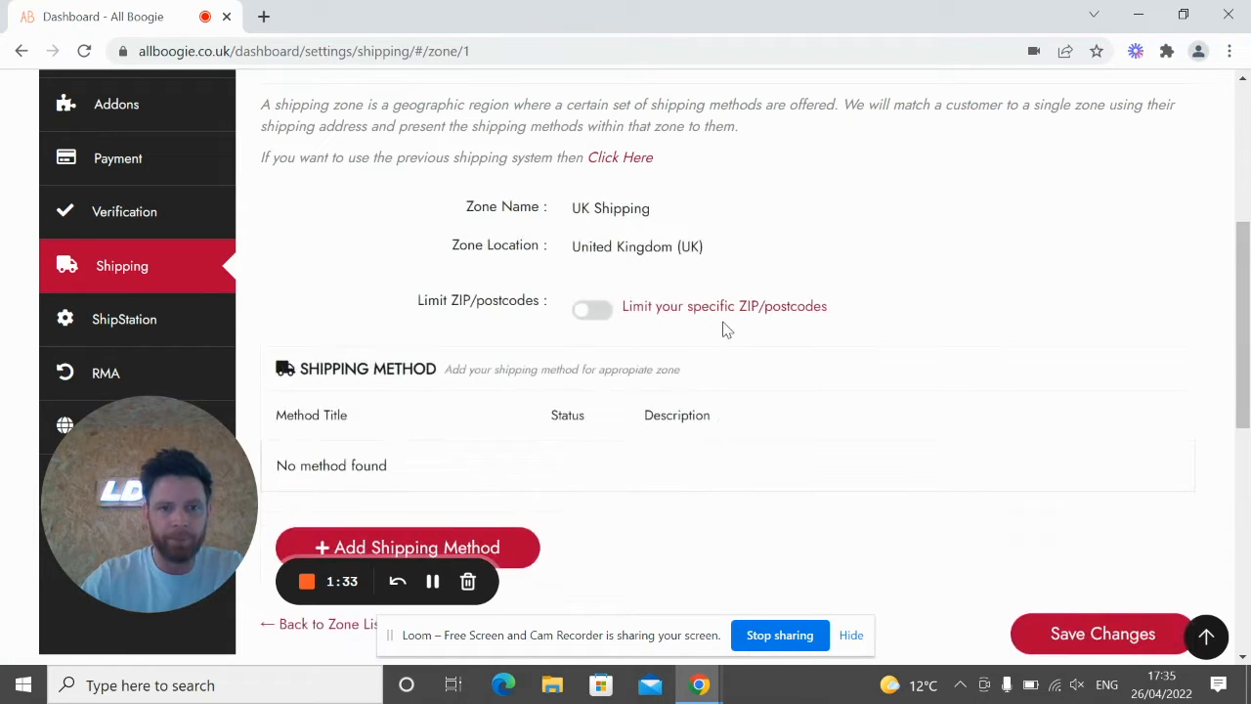
pyautogui.scroll(-3, 726, 329)
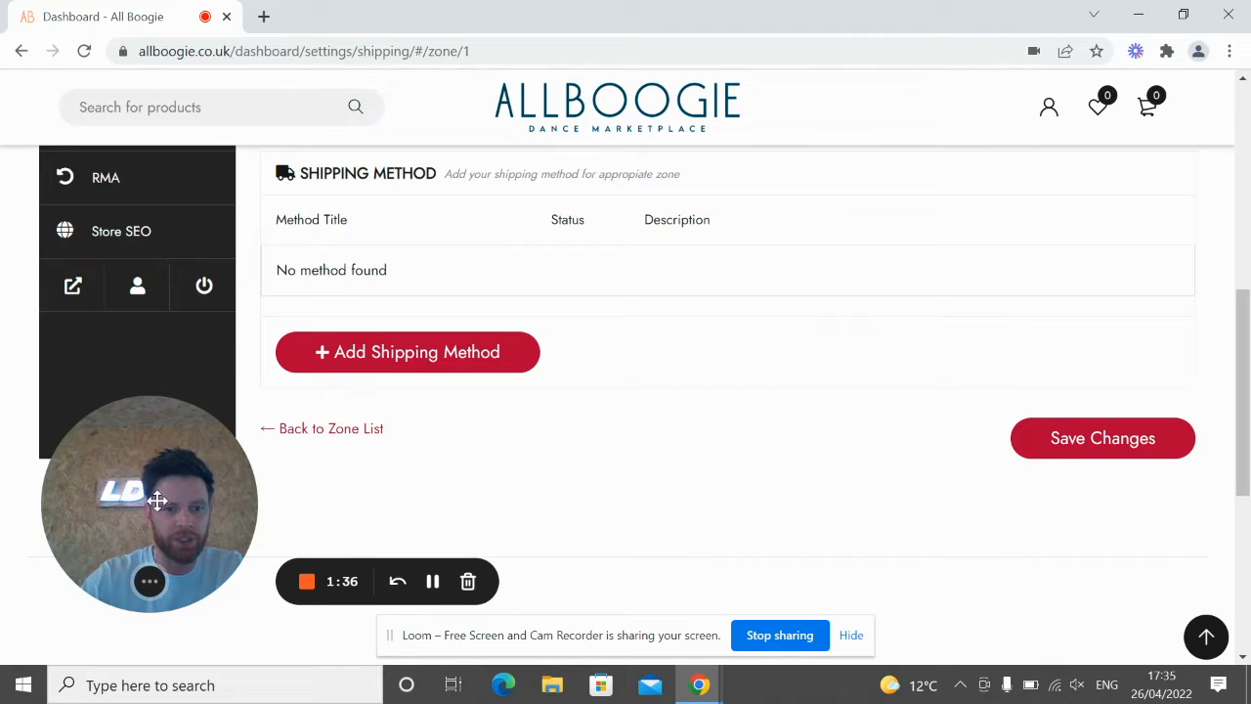
pyautogui.moveTo(181, 477); pyautogui.dragTo(148, 514)
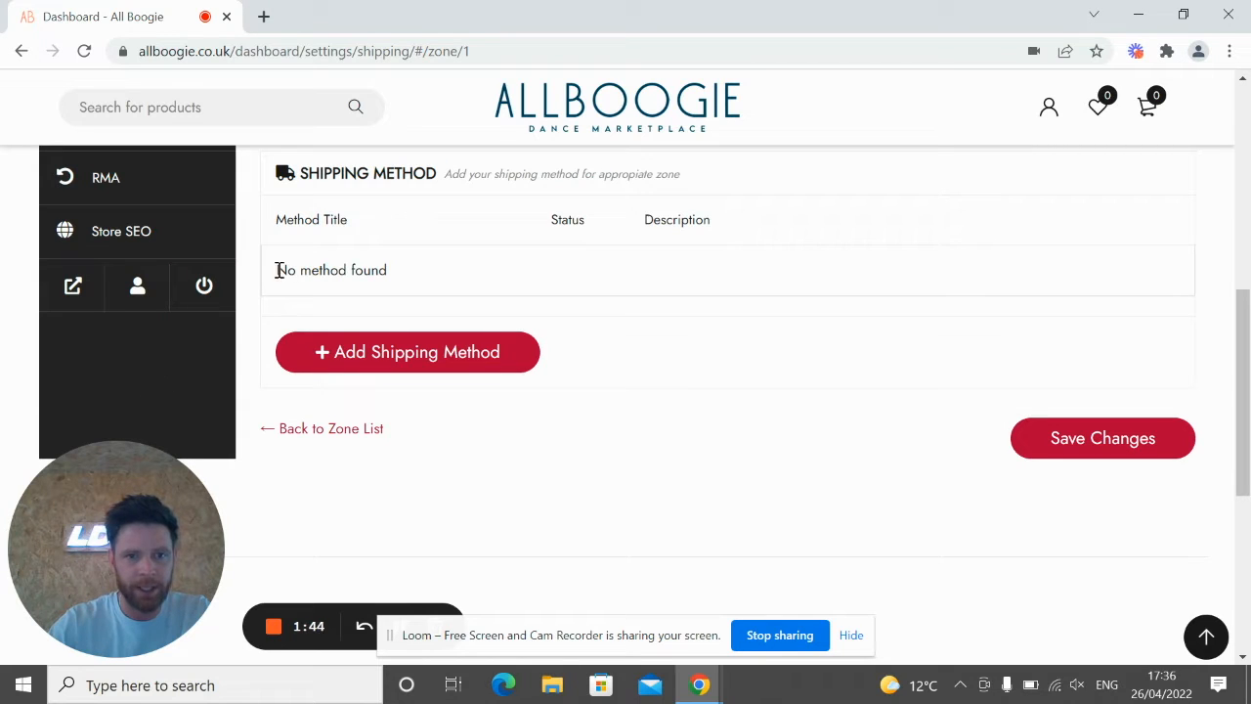
pyautogui.scroll(1, 564, 353)
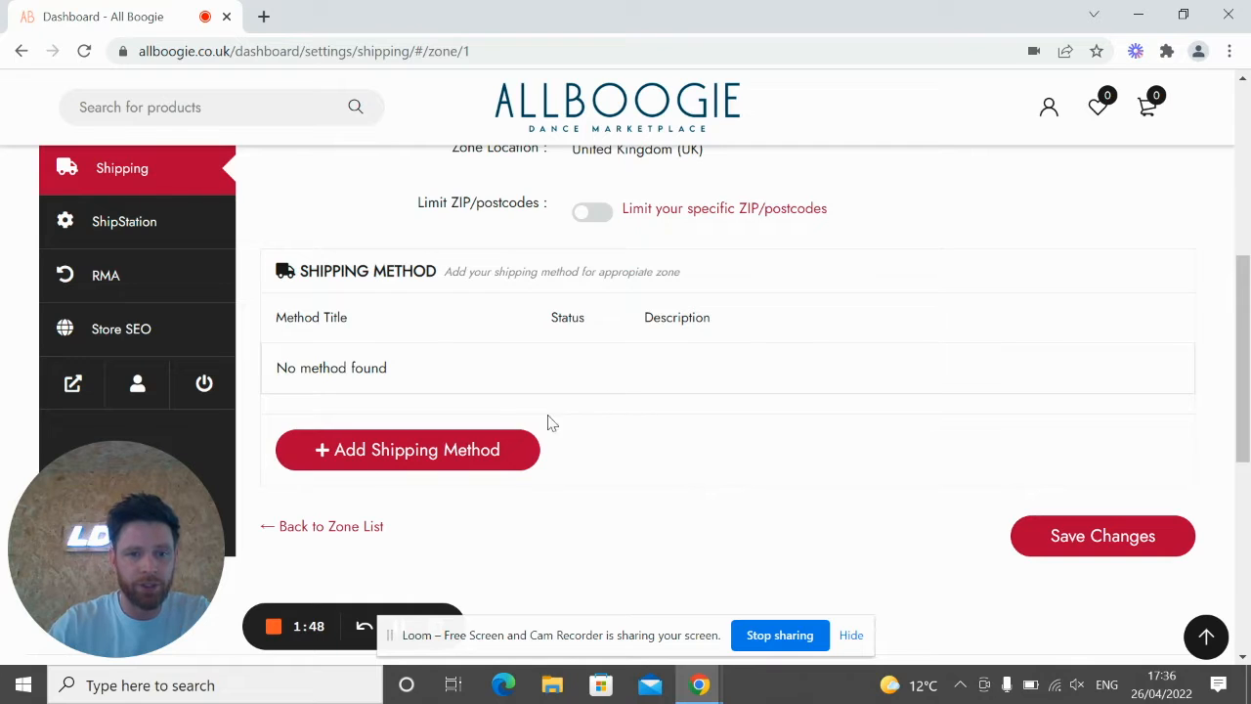
# Step: Pick Flat Rate in Select a Method and add it to the UK zone
pyautogui.click(354, 459)
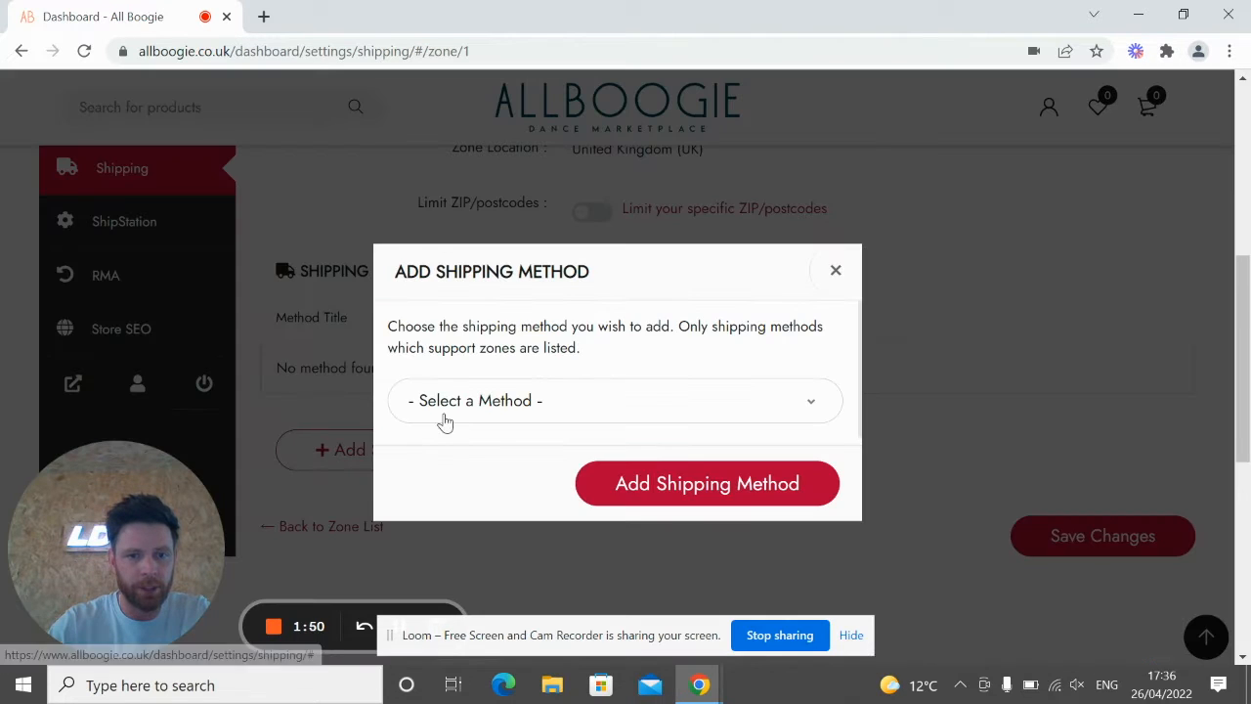
pyautogui.click(518, 402)
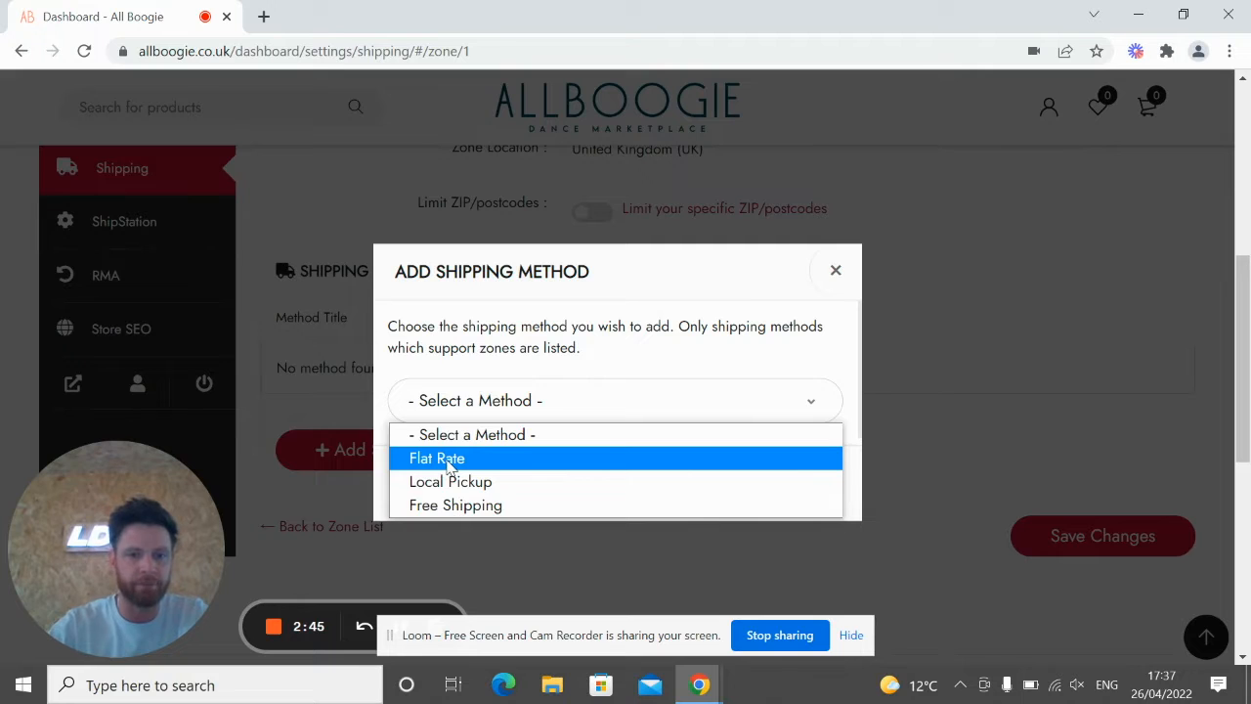
pyautogui.click(447, 466)
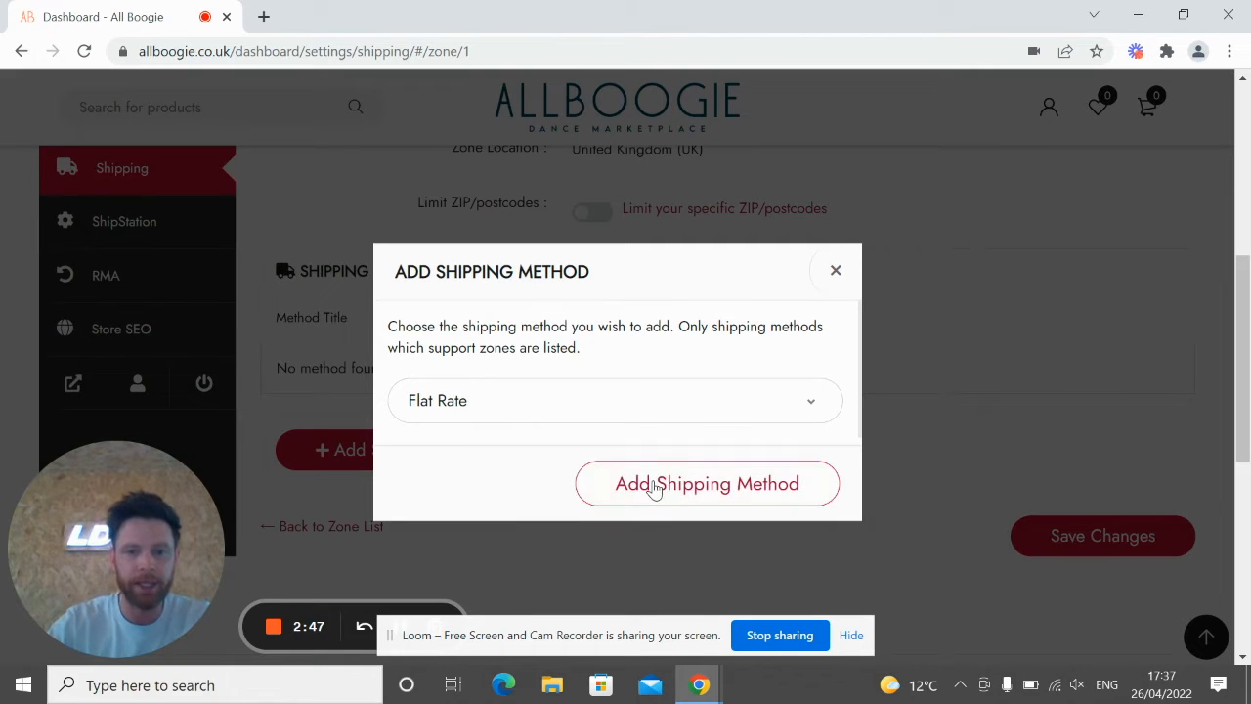
pyautogui.click(599, 473)
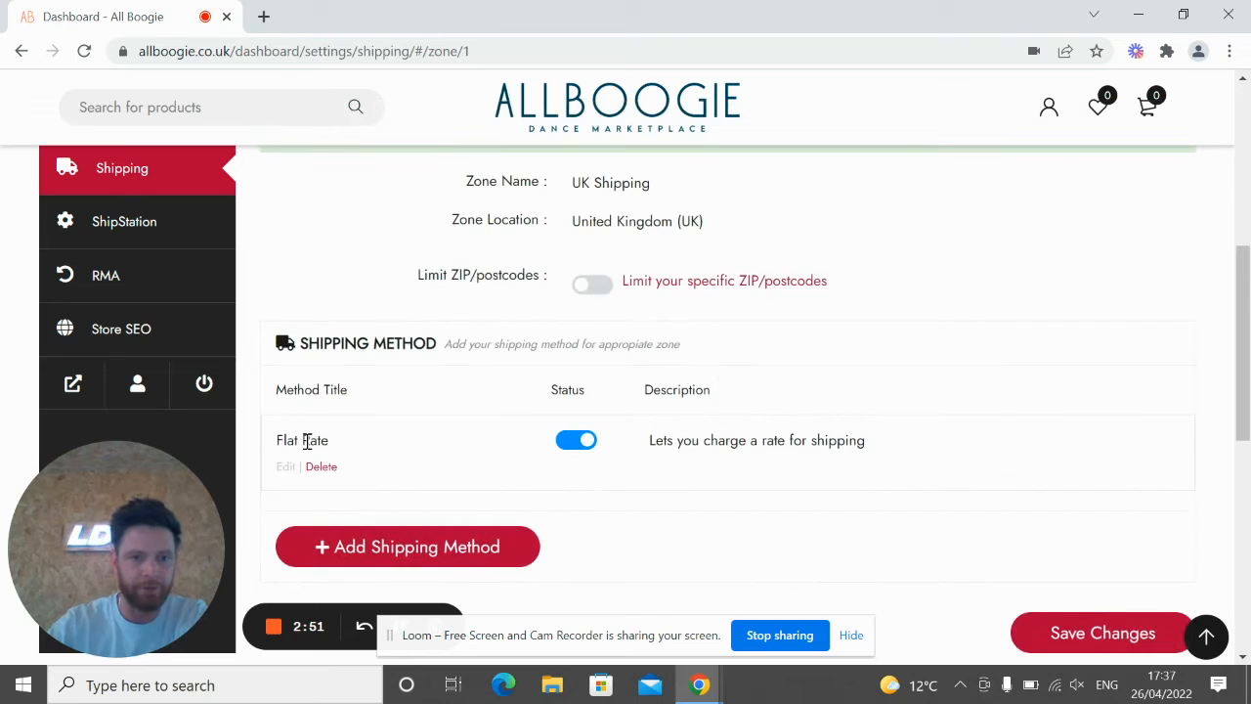
# Step: Retitle the Flat Rate method 'Standard Shipping' with a cost of 4
pyautogui.click(285, 469)
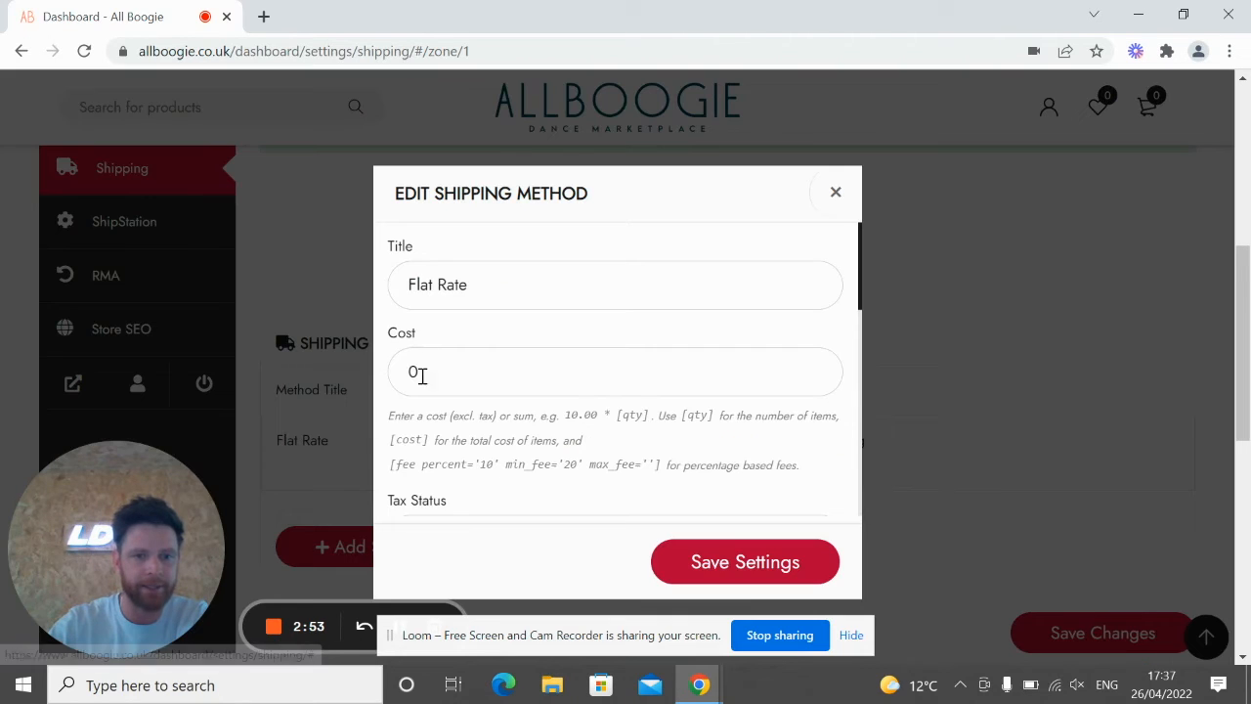
pyautogui.moveTo(483, 283); pyautogui.dragTo(338, 279)
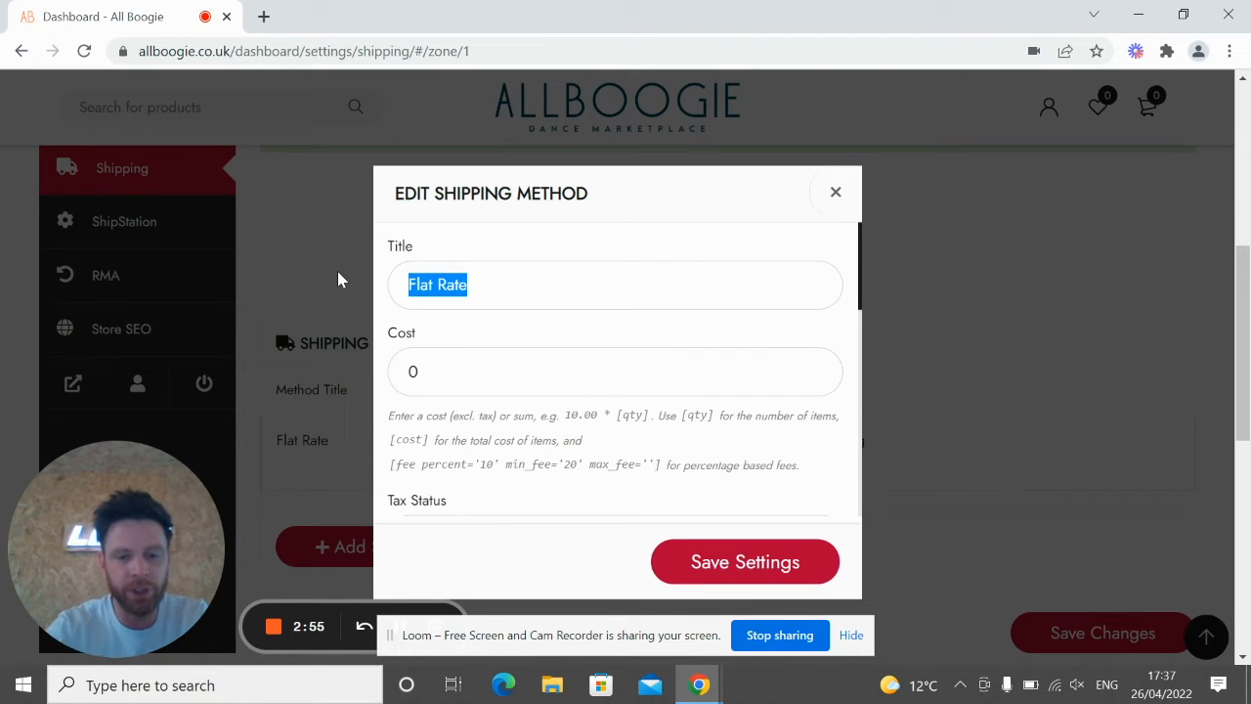
pyautogui.write('Stand')
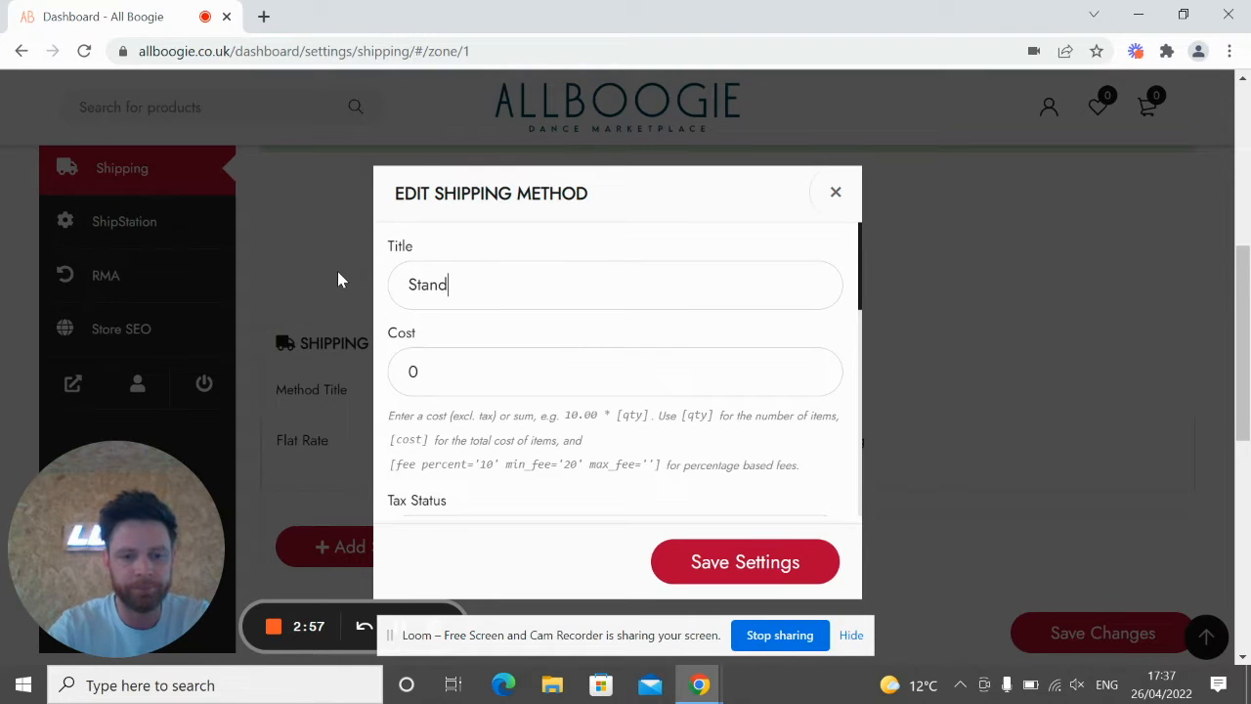
pyautogui.write('ard Shipping')
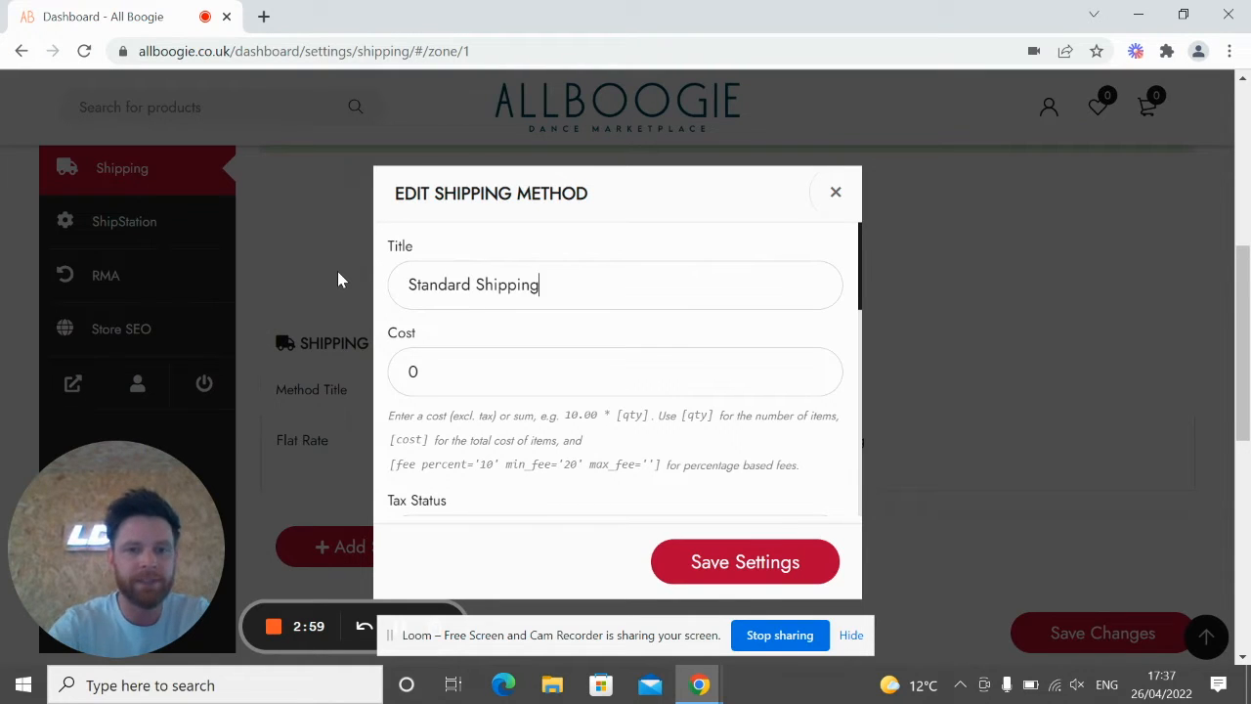
pyautogui.moveTo(538, 287); pyautogui.dragTo(362, 291)
pyautogui.moveTo(553, 362); pyautogui.dragTo(383, 377)
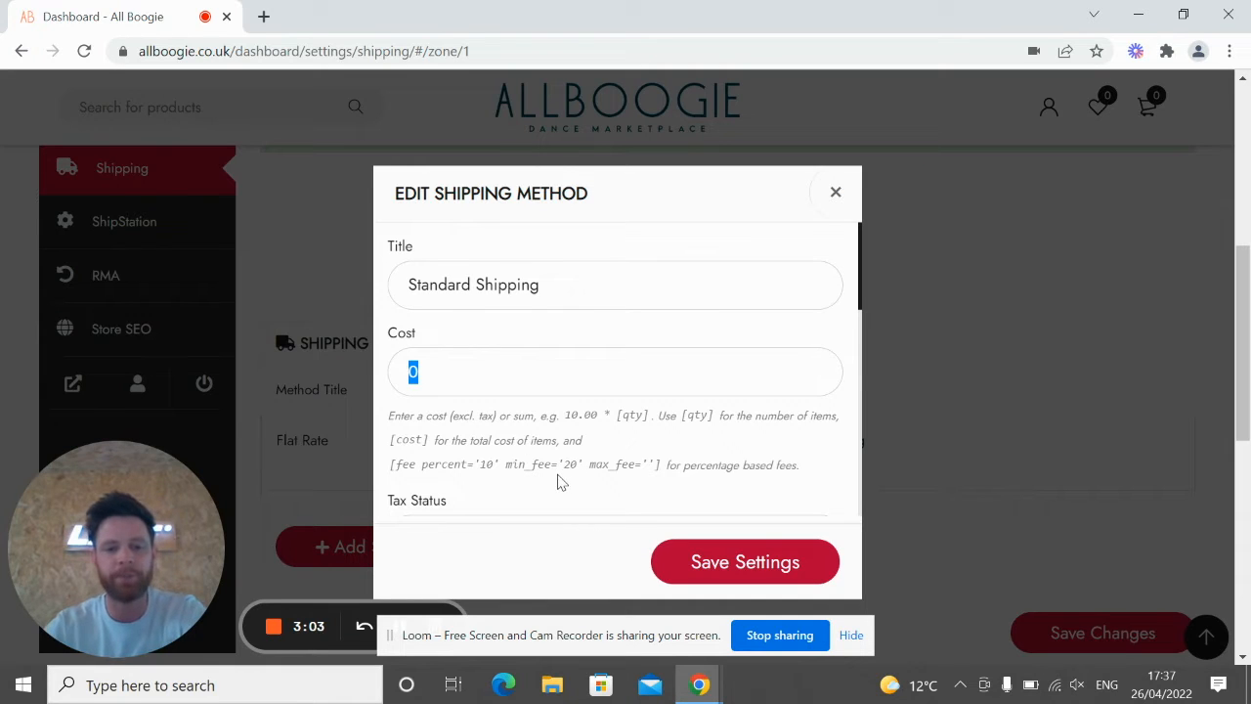
pyautogui.scroll(-2, 562, 464)
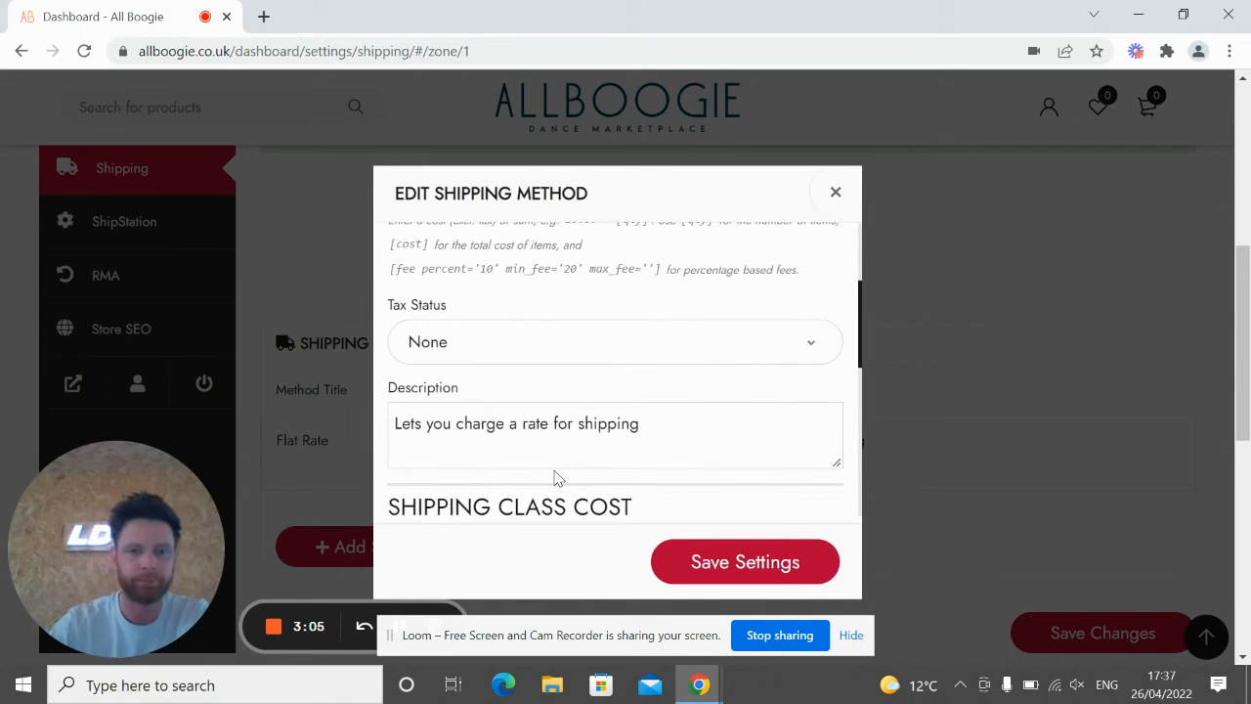
# Step: Describe it as 'Standard shipping costs' and save the method settings
pyautogui.moveTo(646, 453); pyautogui.dragTo(243, 386)
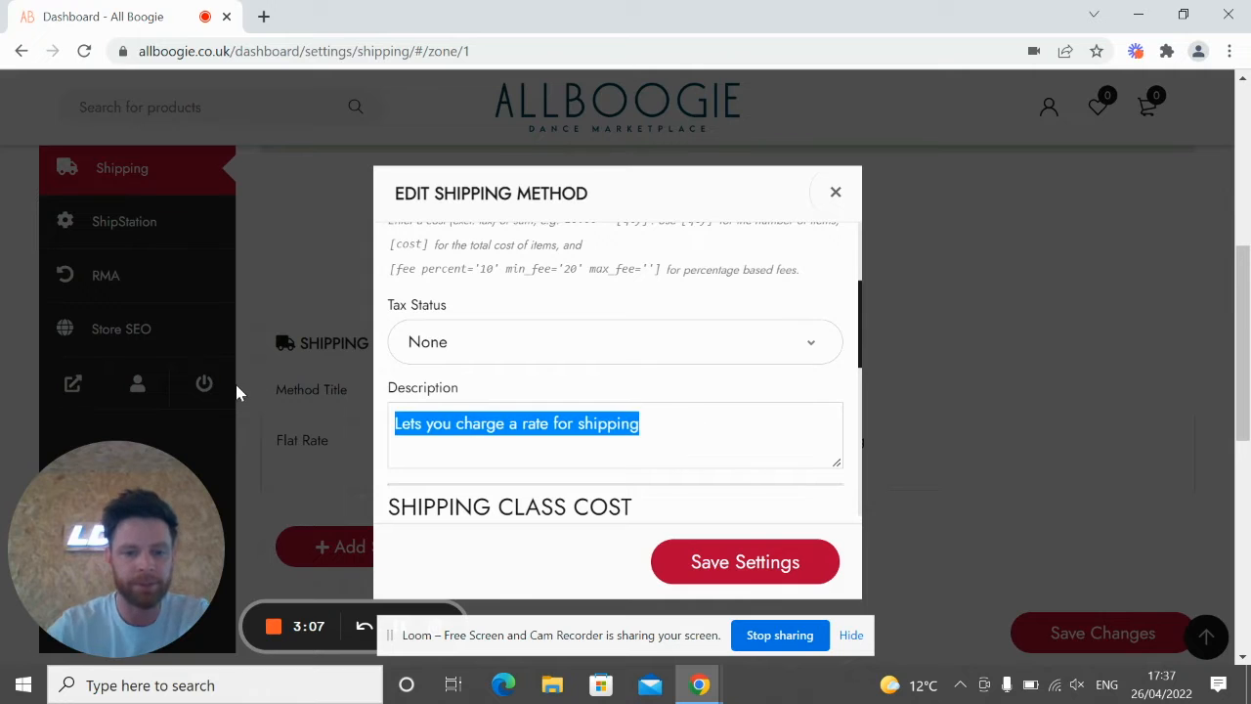
pyautogui.write('Standard ship')
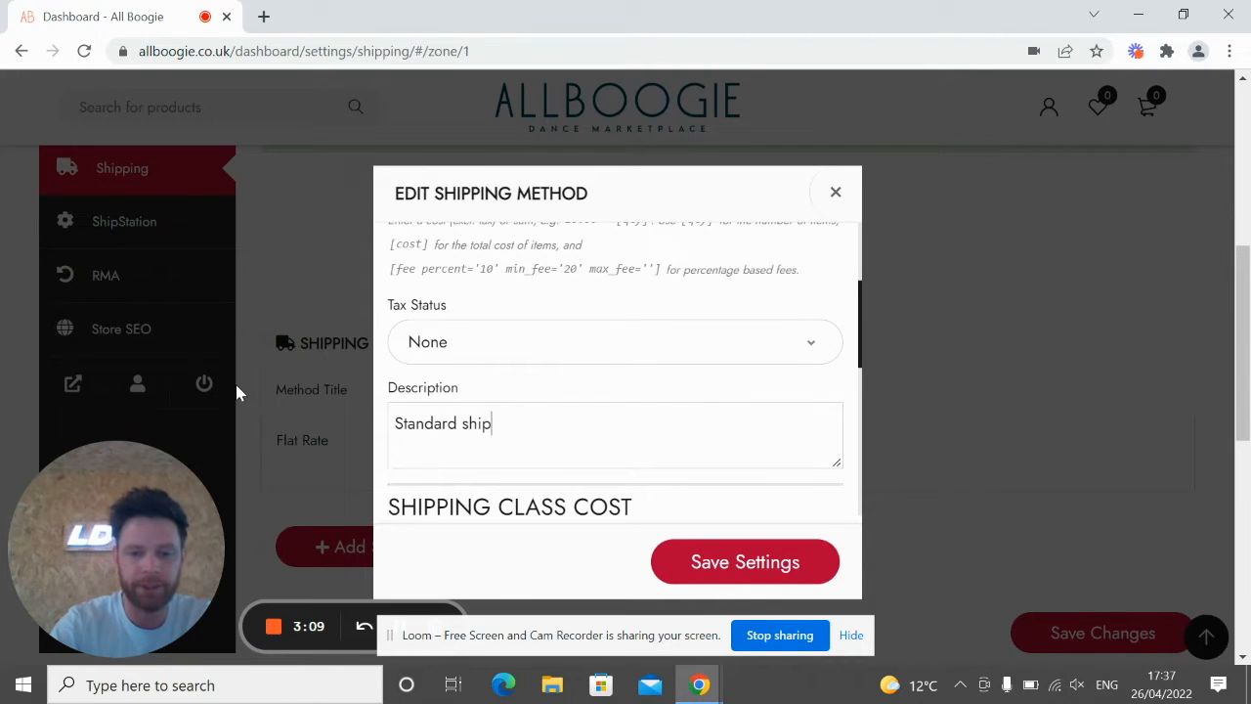
pyautogui.write('ping costs')
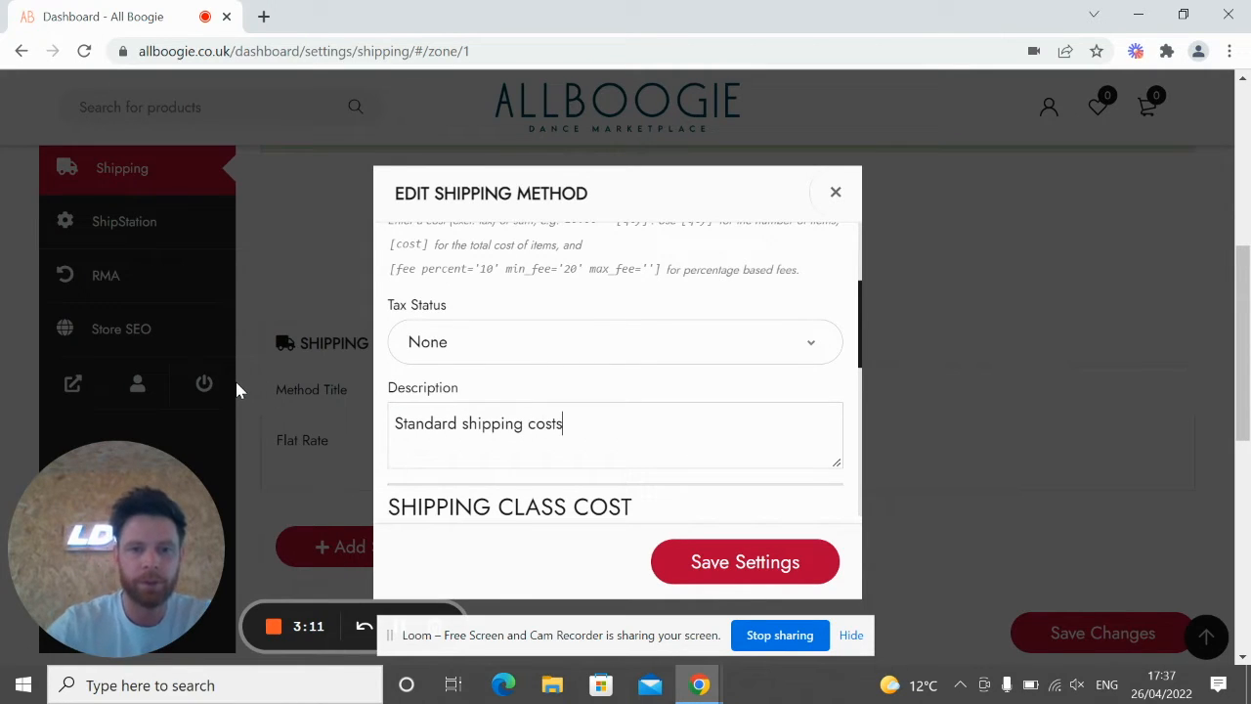
pyautogui.scroll(-1, 597, 479)
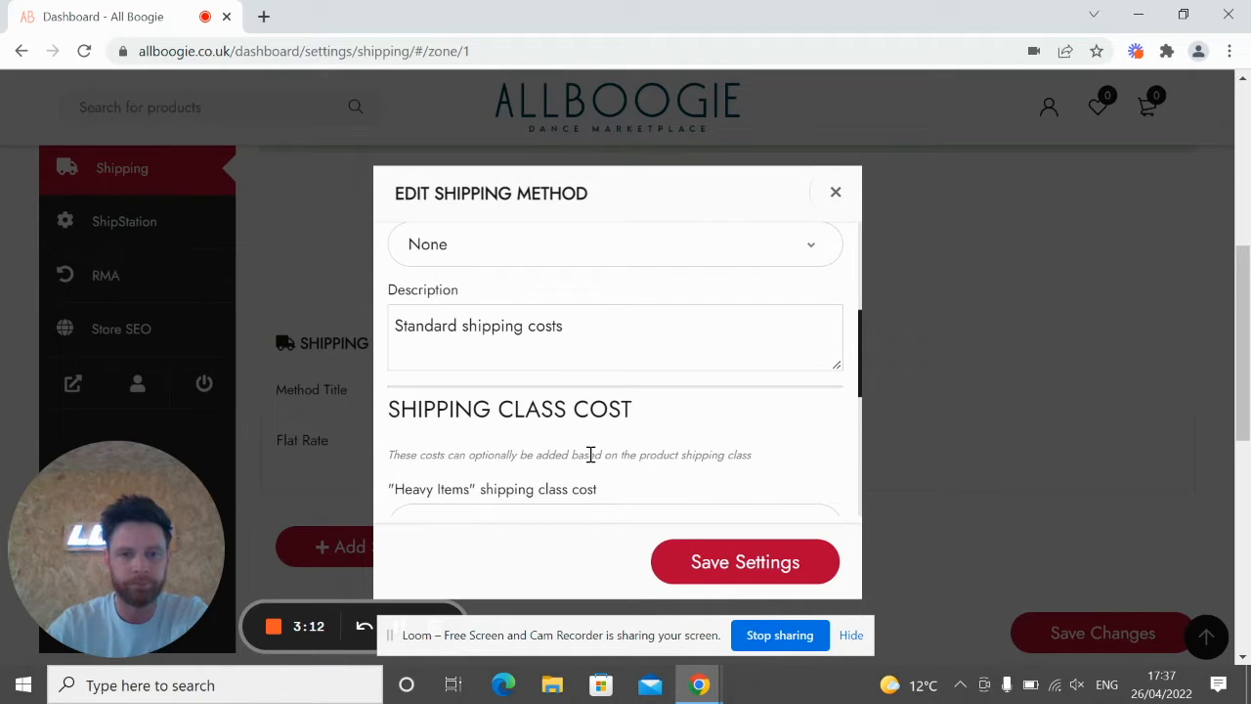
pyautogui.scroll(-2, 591, 455)
pyautogui.scroll(-2, 633, 419)
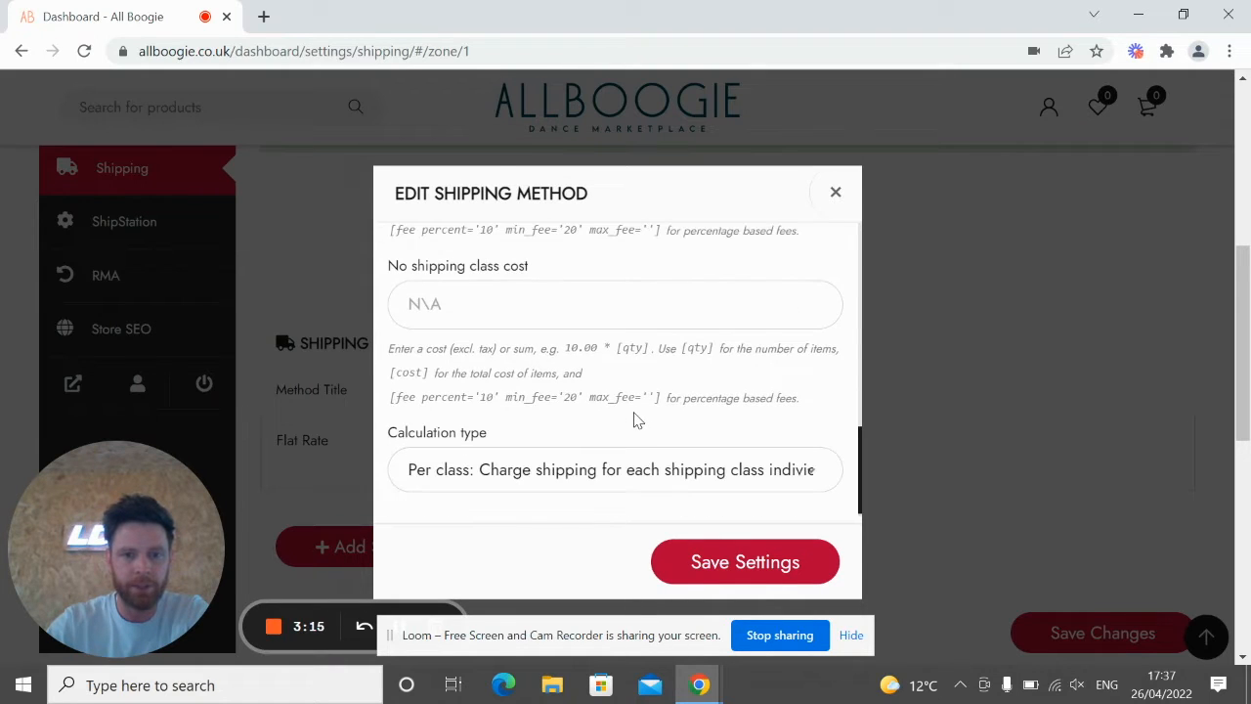
pyautogui.scroll(2, 634, 419)
pyautogui.scroll(-1, 581, 398)
pyautogui.scroll(-2, 586, 433)
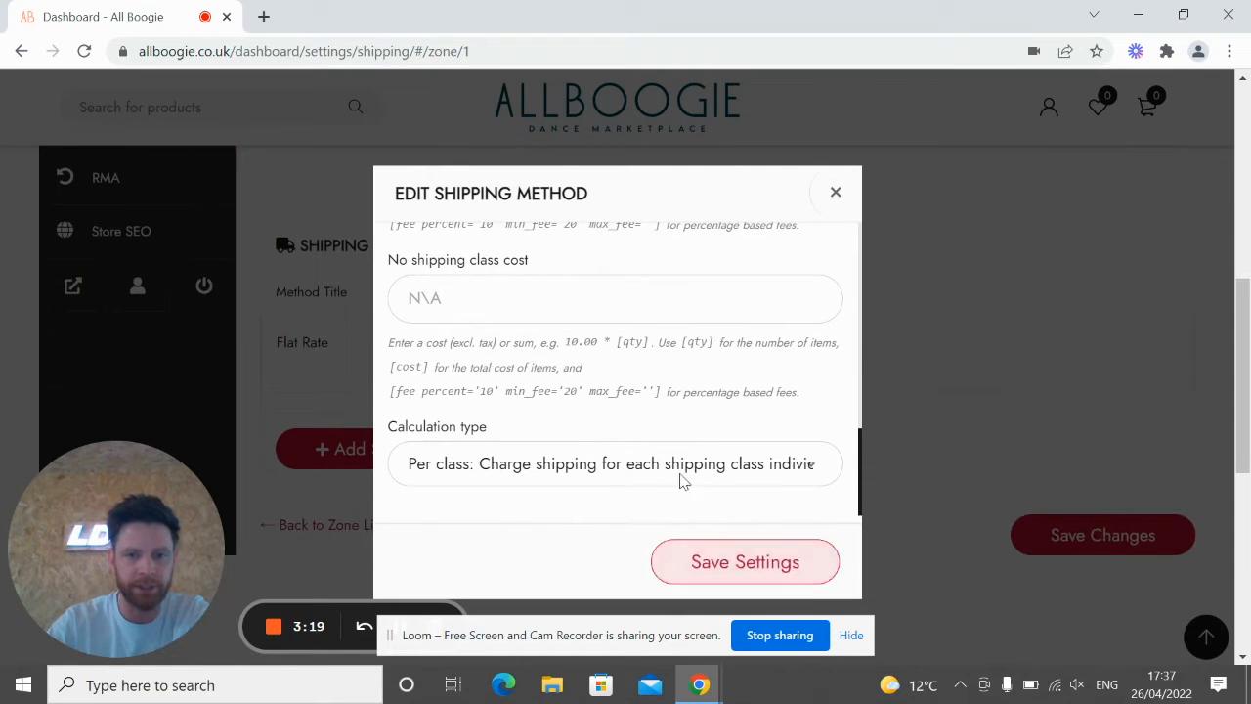
pyautogui.scroll(5, 632, 386)
pyautogui.scroll(3, 633, 391)
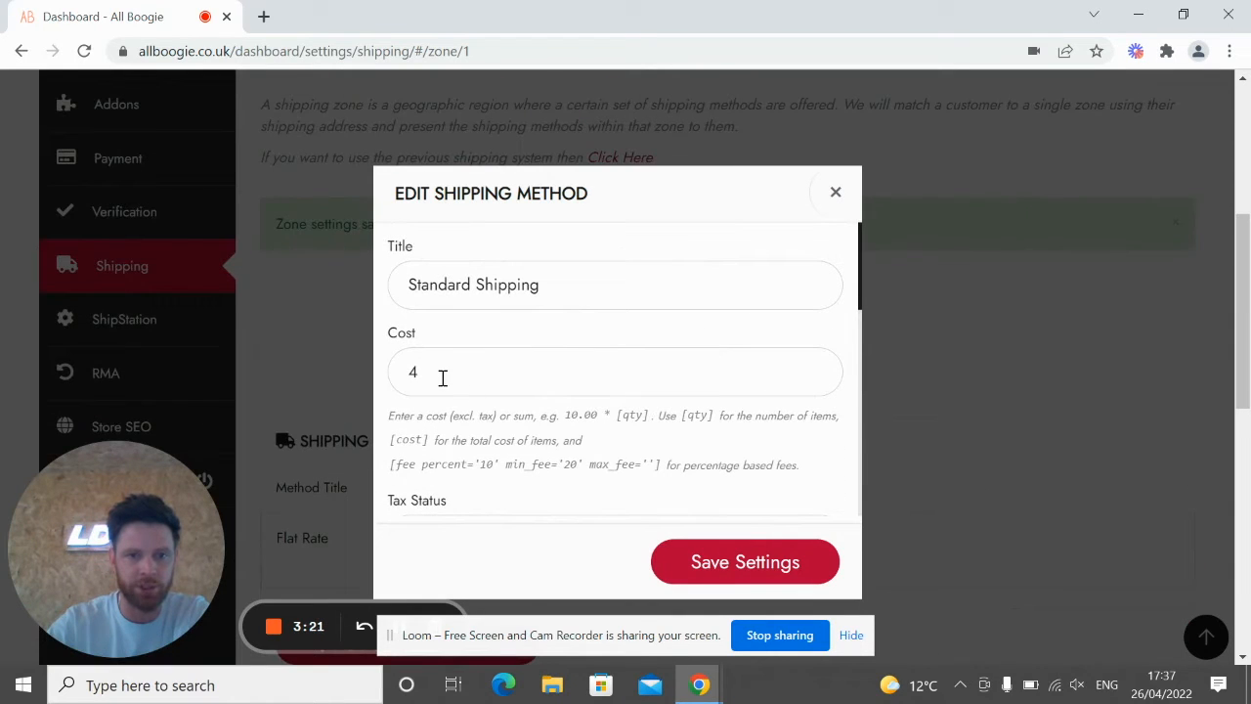
pyautogui.click(720, 573)
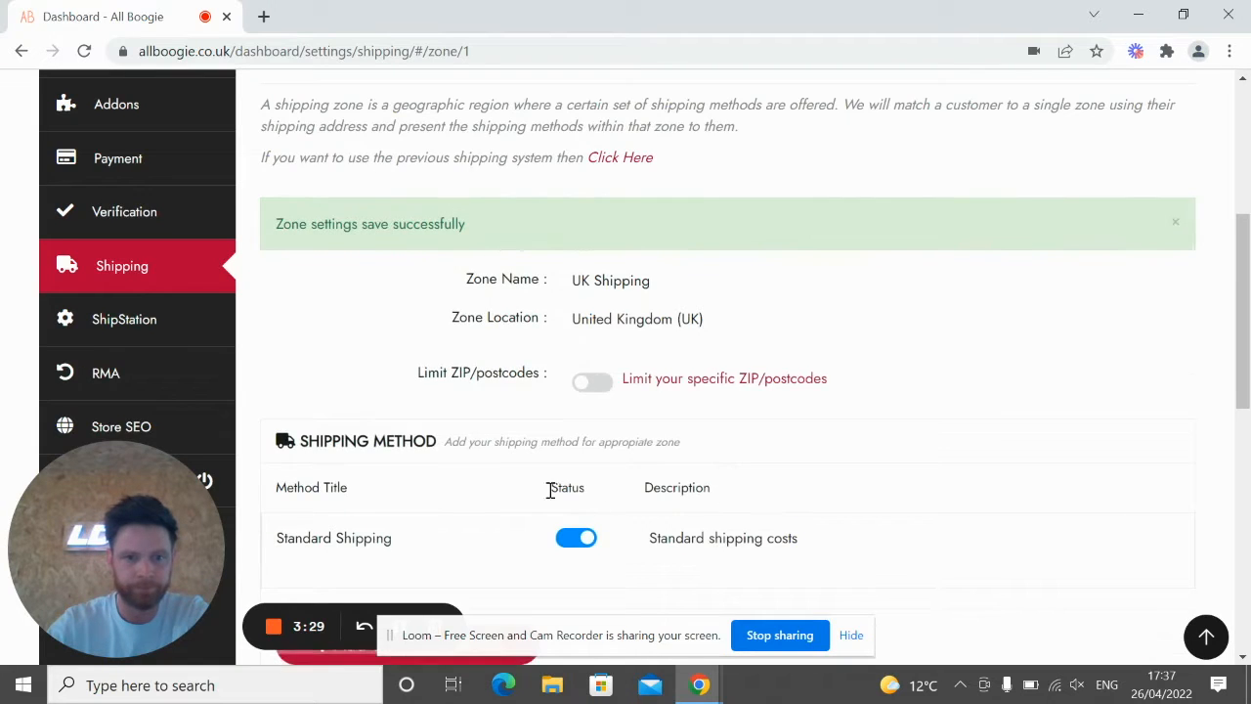
# Step: Add another Flat Rate method to the UK zone
pyautogui.scroll(-2, 548, 489)
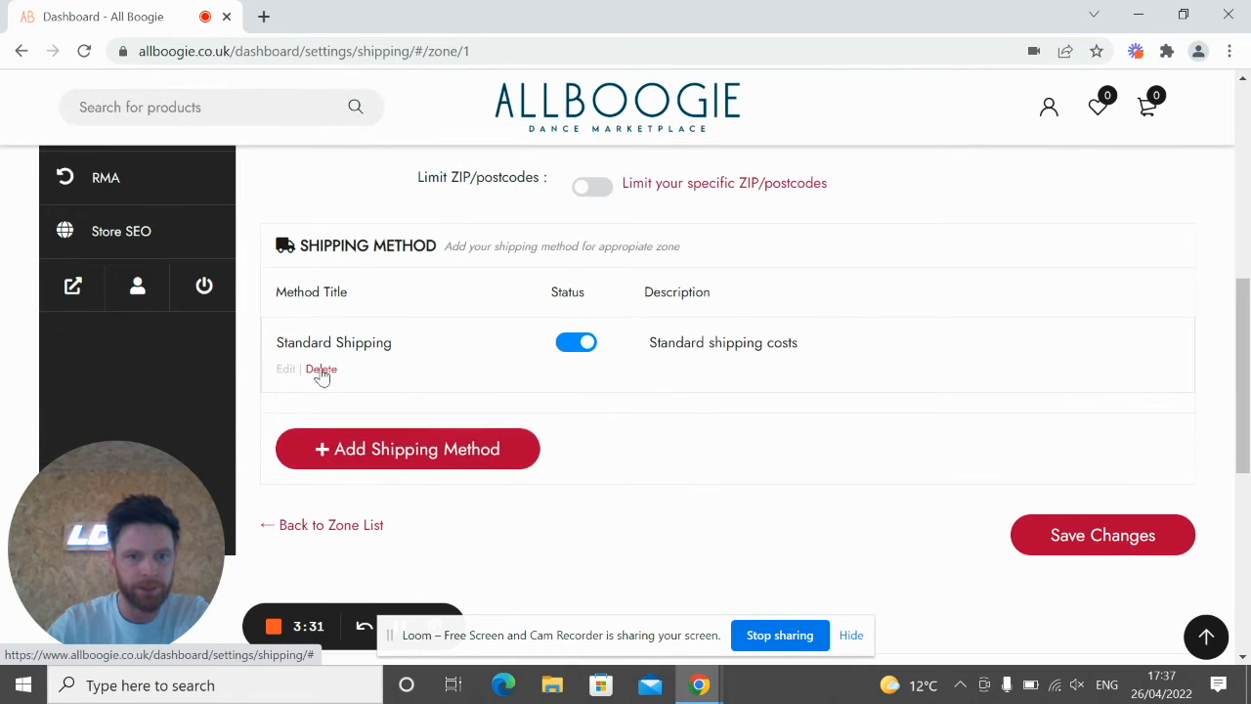
pyautogui.click(360, 458)
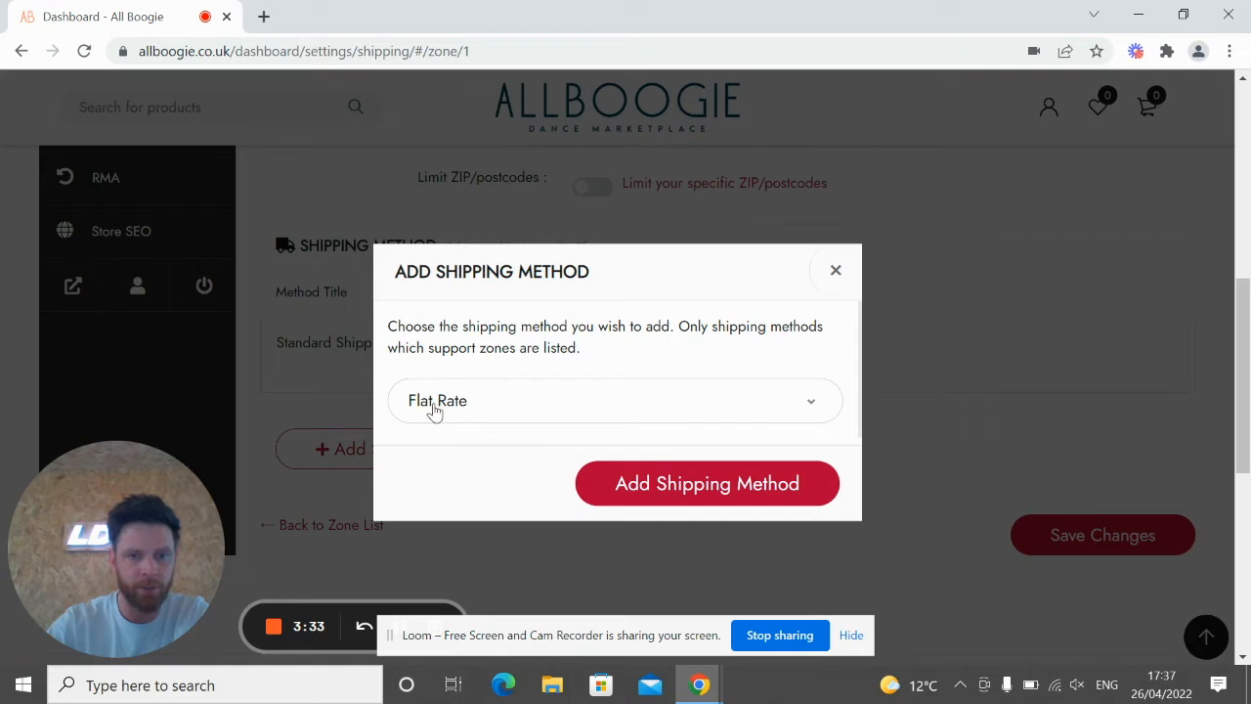
pyautogui.click(635, 486)
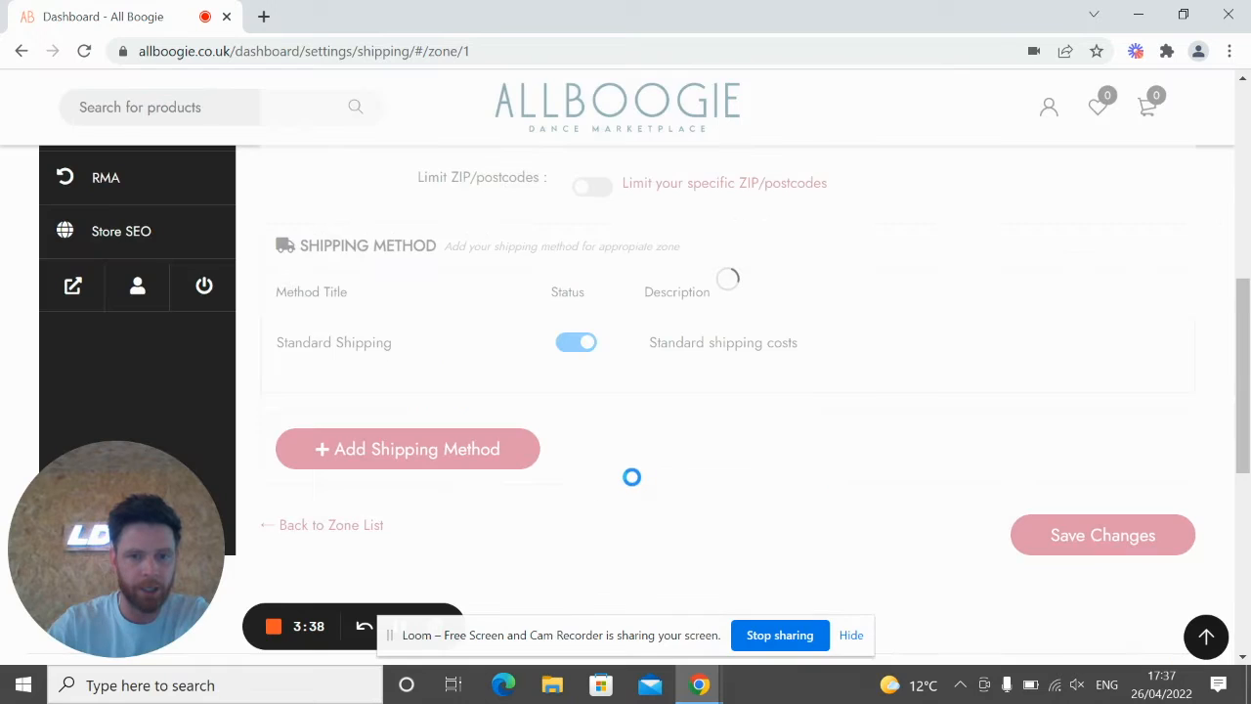
# Step: Retitle the new method 'First Class' with a cost of 7 and save it
pyautogui.click(283, 441)
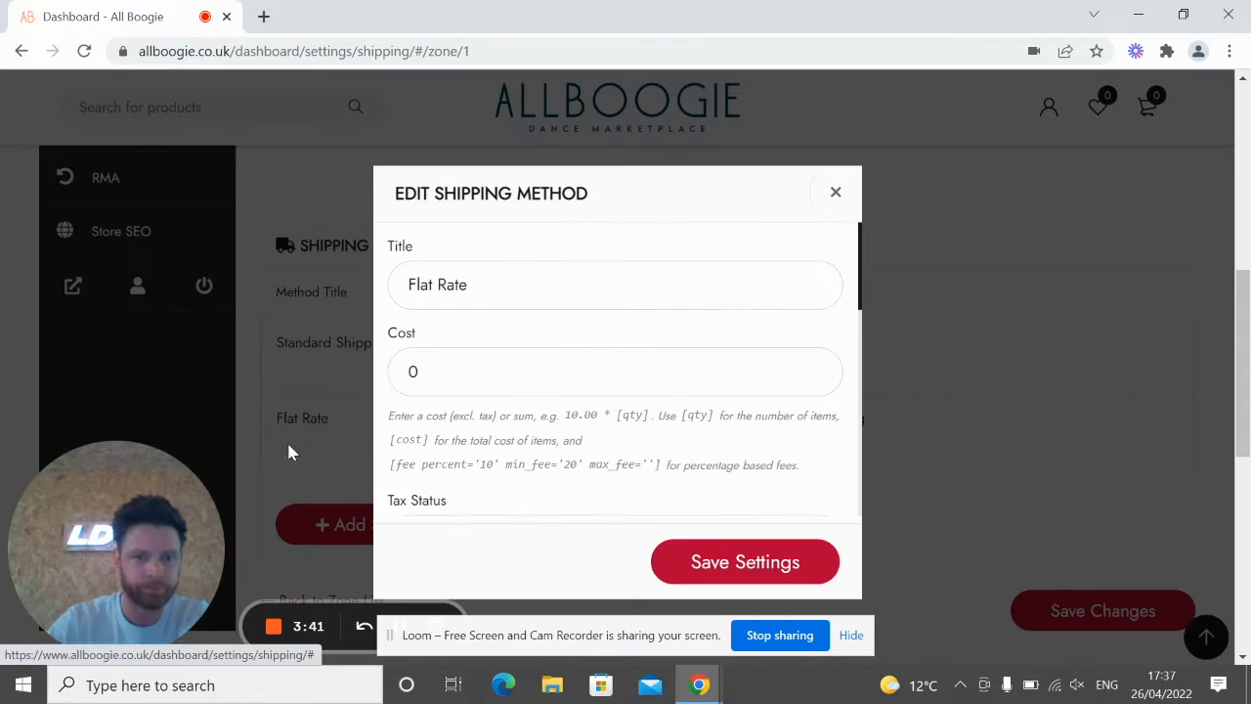
pyautogui.moveTo(475, 285); pyautogui.dragTo(313, 268)
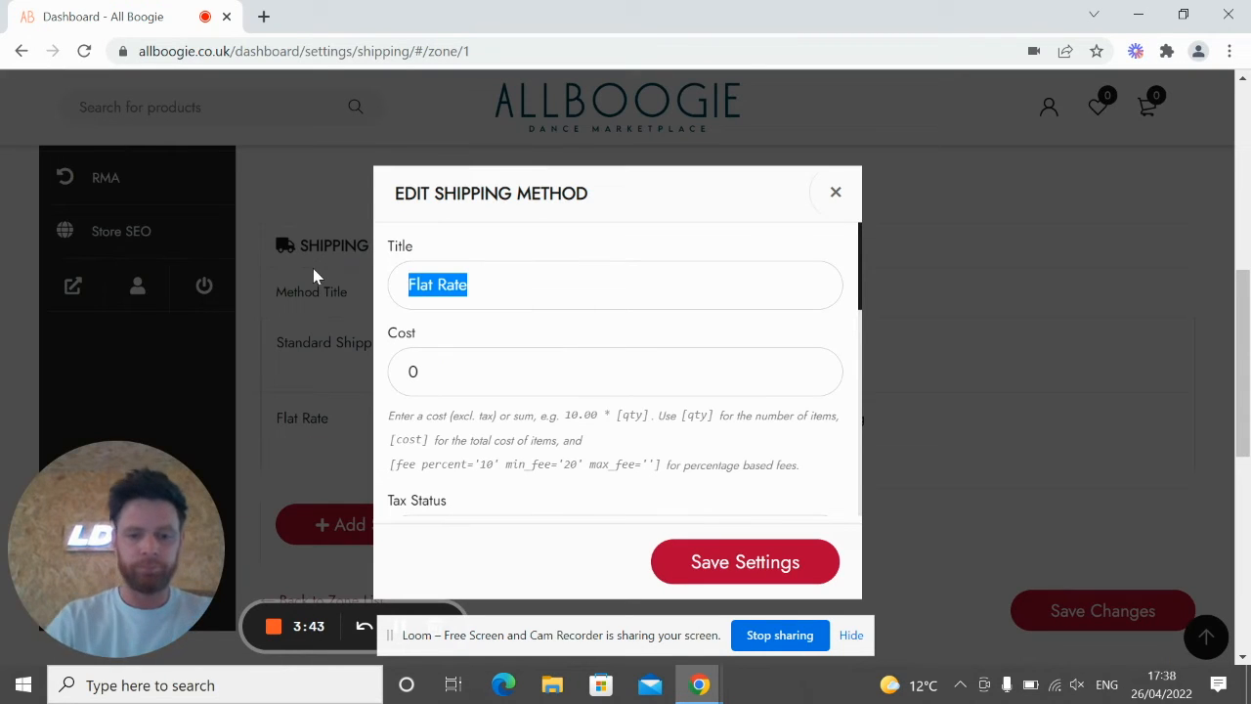
pyautogui.write('First Class')
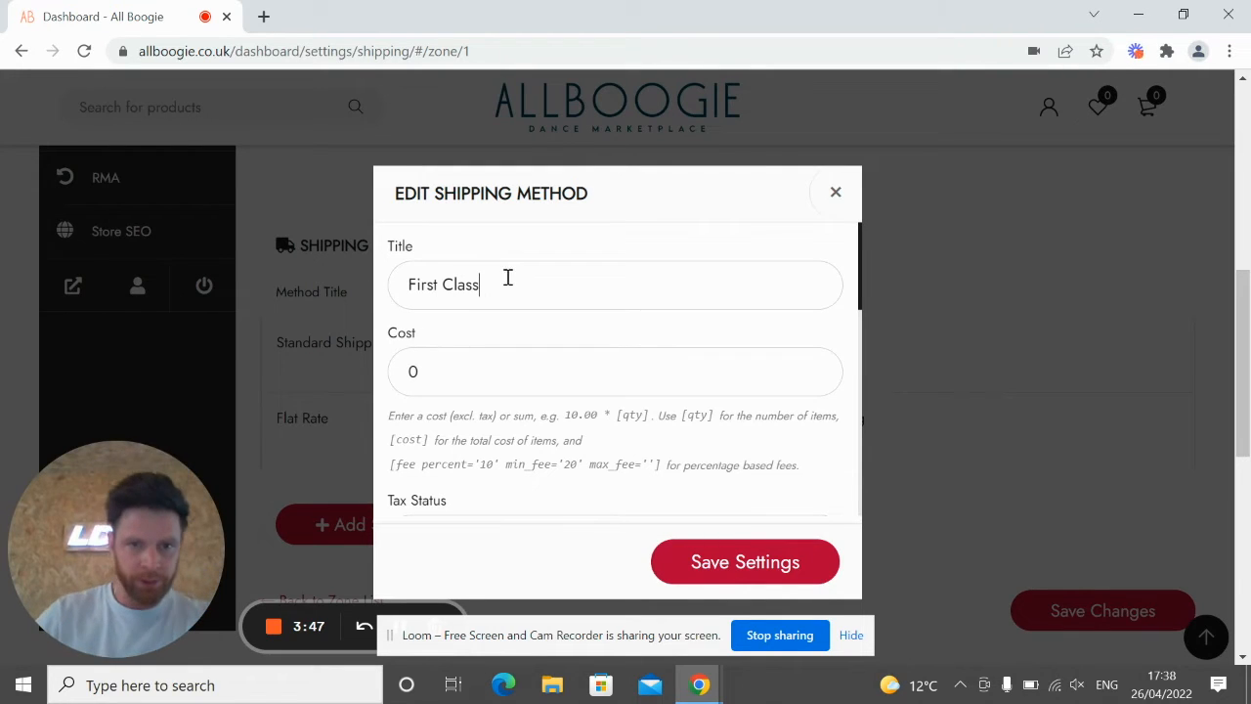
pyautogui.scroll(-1, 479, 347)
pyautogui.scroll(1, 467, 341)
pyautogui.press('Tab')
pyautogui.write('7')
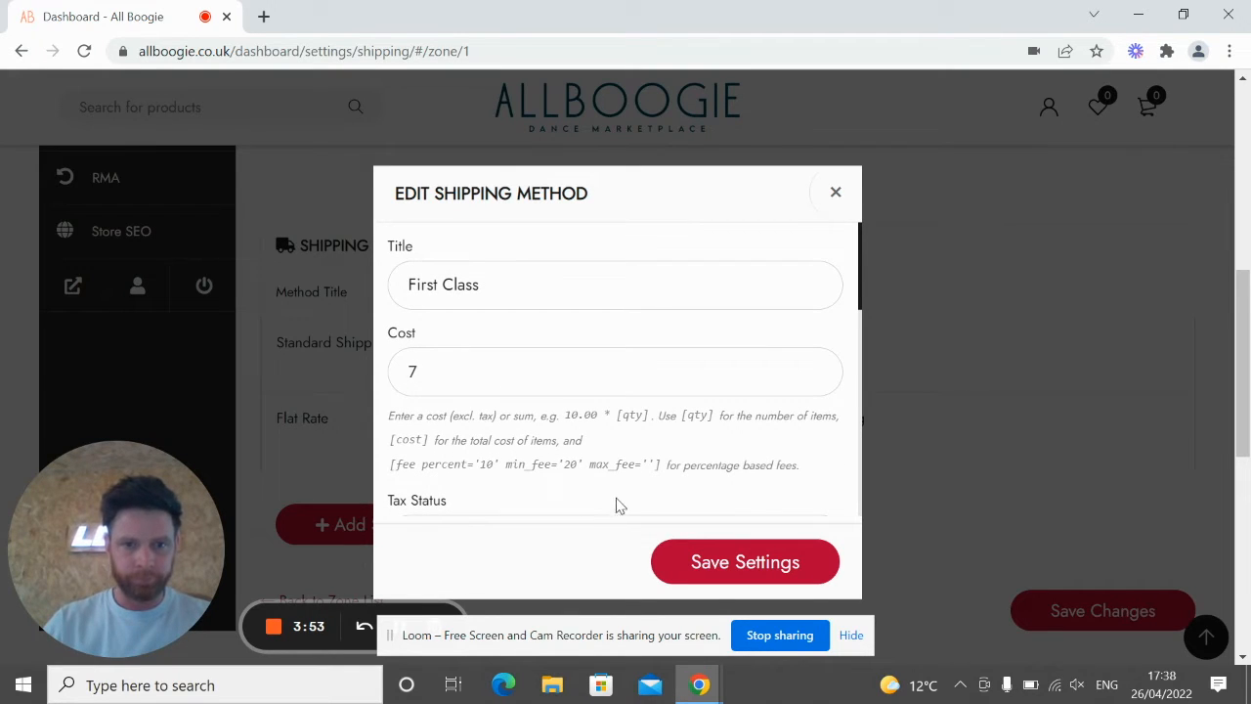
pyautogui.click(687, 560)
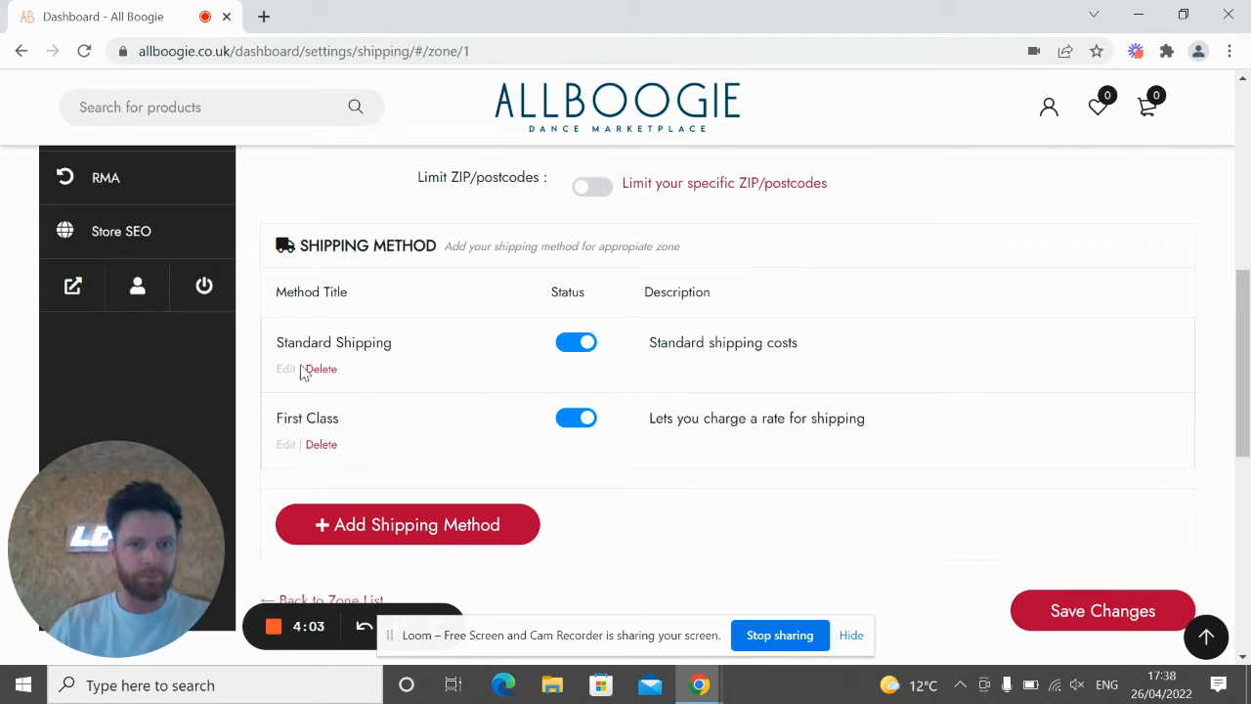
pyautogui.scroll(-1, 337, 388)
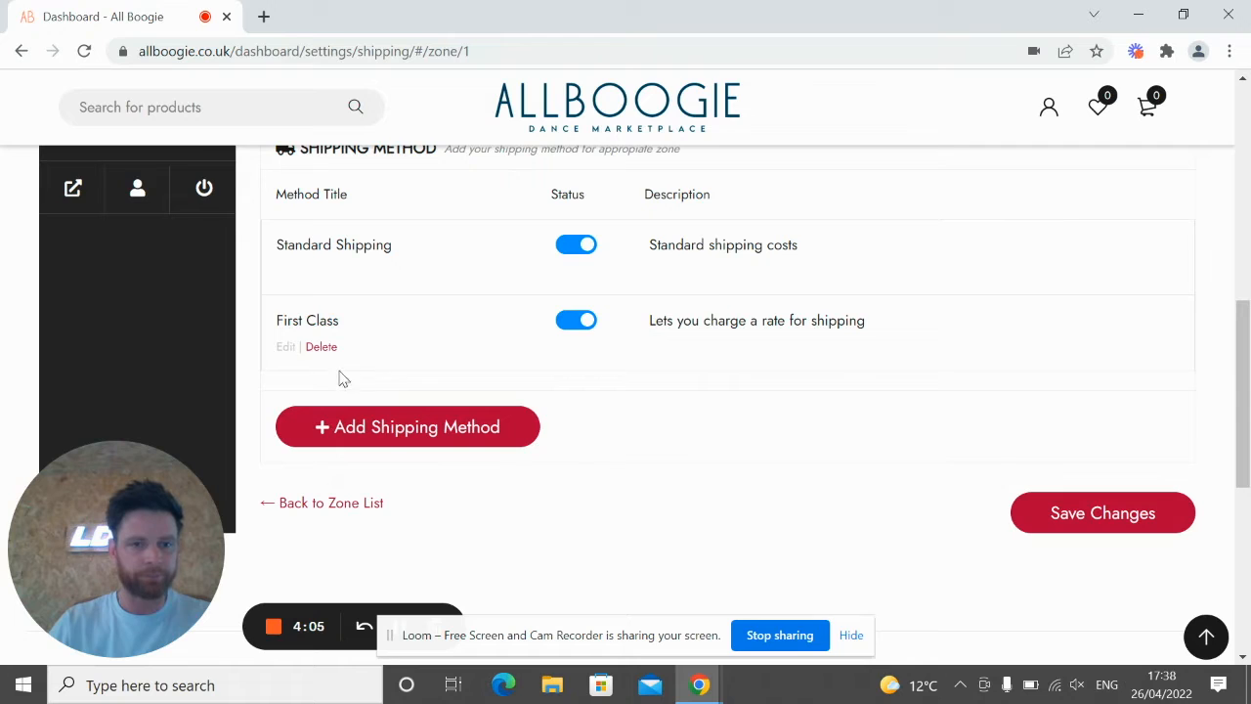
pyautogui.click(350, 428)
# Step: Add a Free Shipping method to the UK zone
pyautogui.click(489, 414)
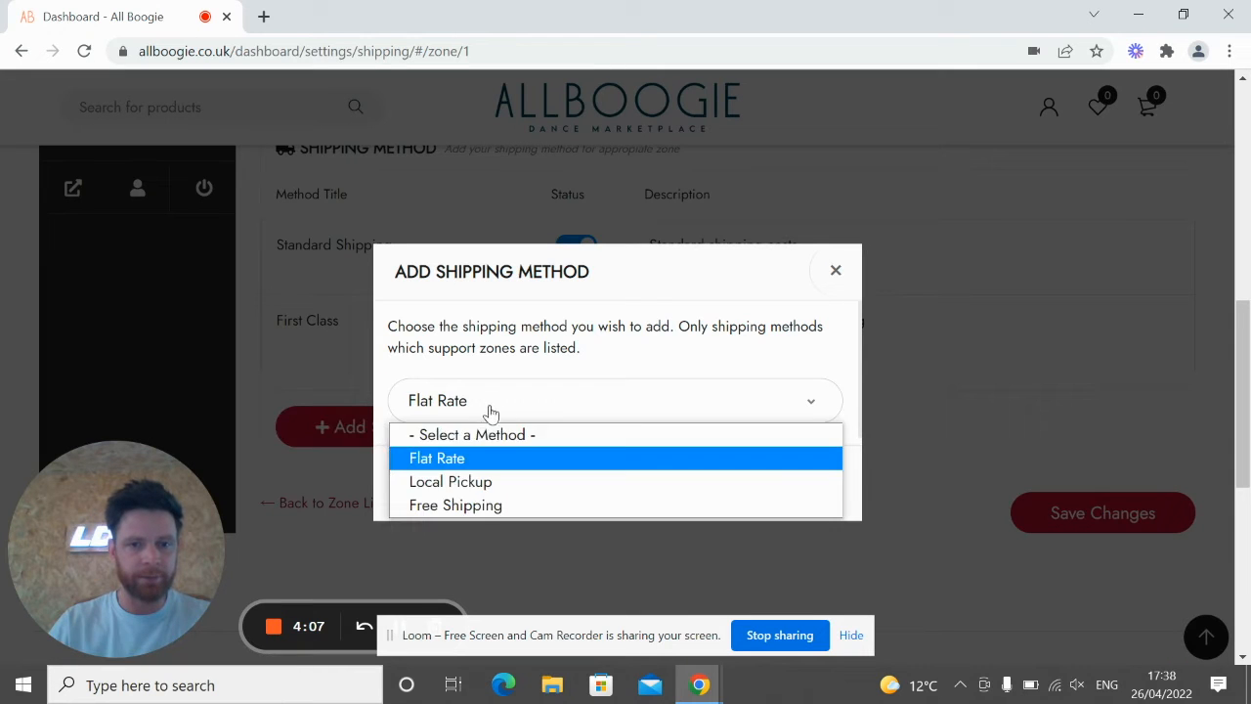
pyautogui.click(480, 507)
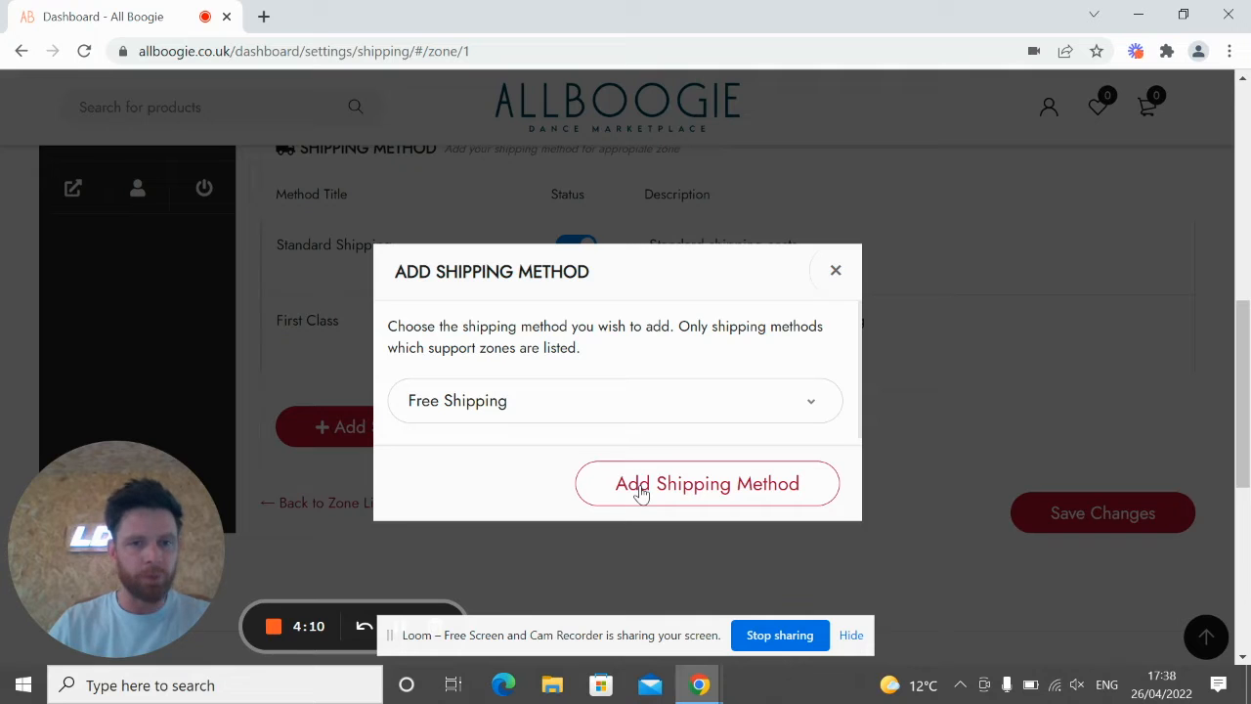
pyautogui.click(641, 493)
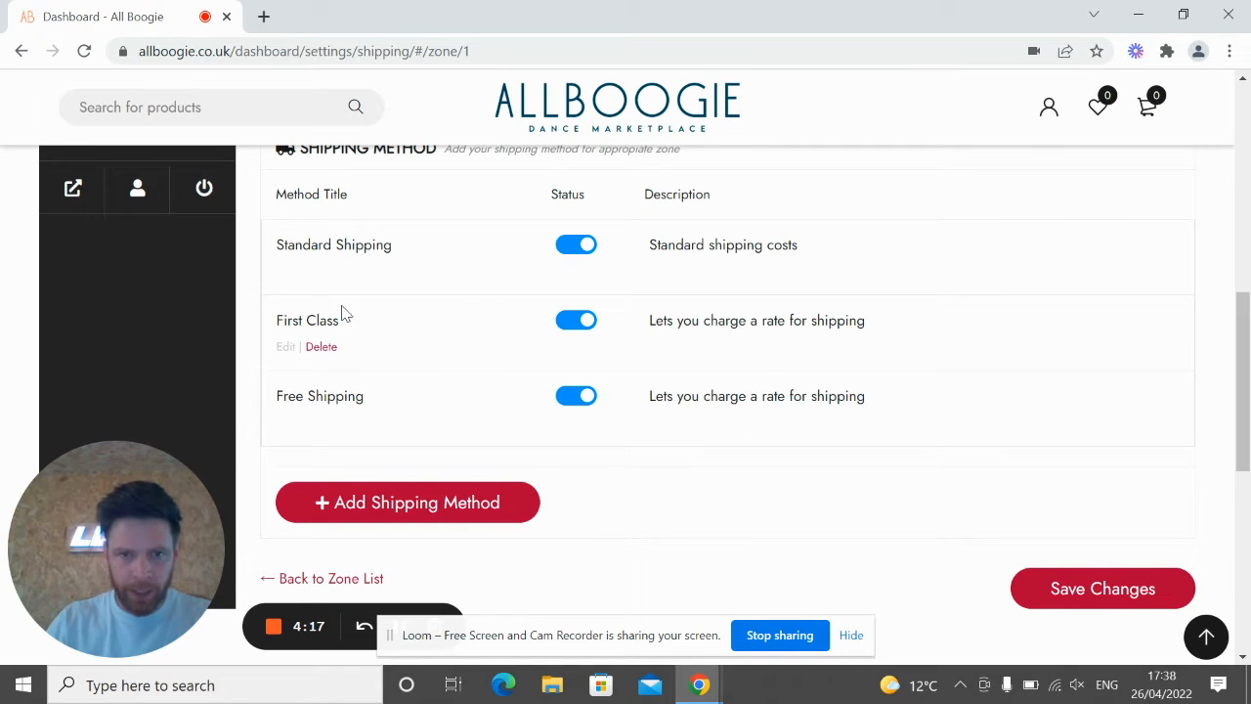
# Step: Set First Class's description to 'First Class Shipping' and save it
pyautogui.click(286, 347)
pyautogui.scroll(-2, 763, 442)
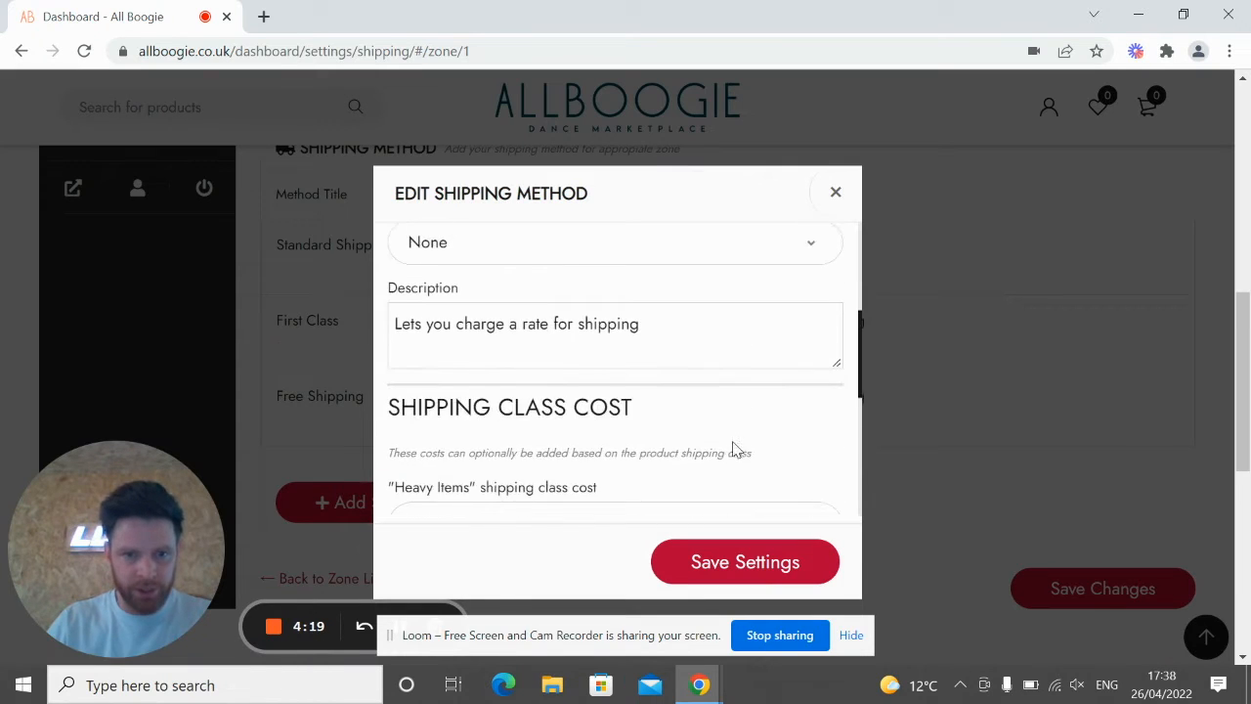
pyautogui.tripleClick(511, 411)
pyautogui.write('F')
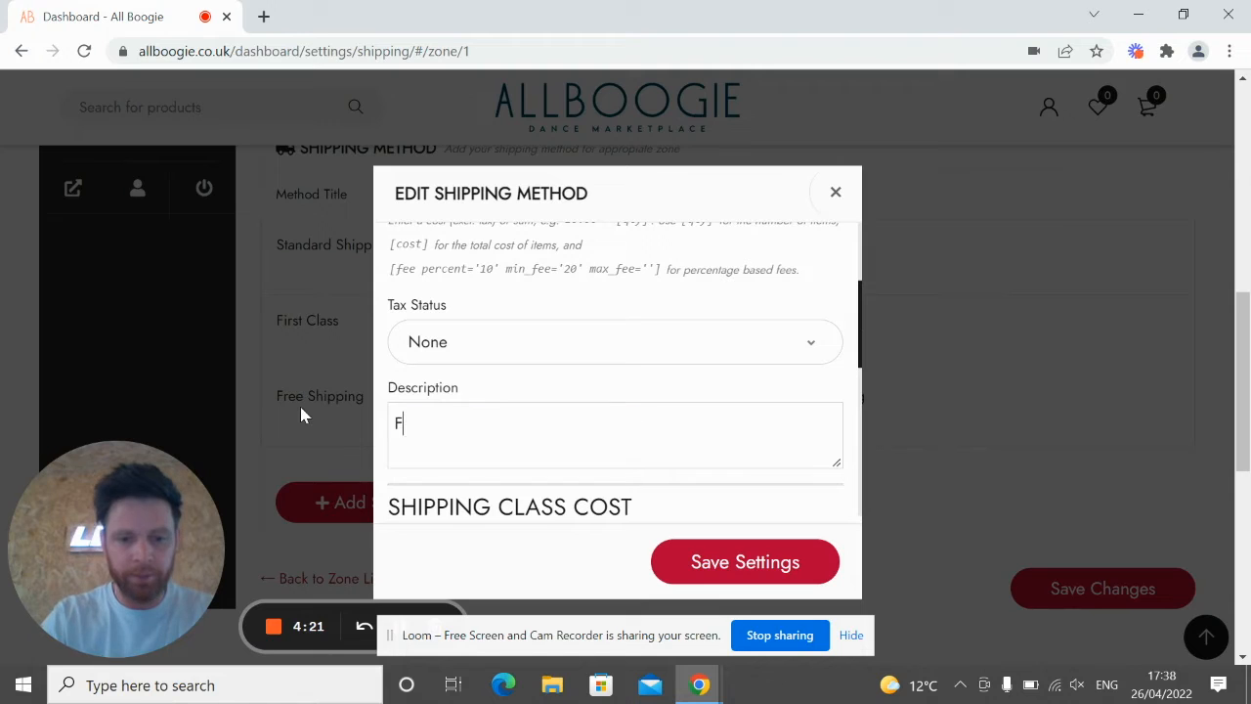
pyautogui.write('irst Class')
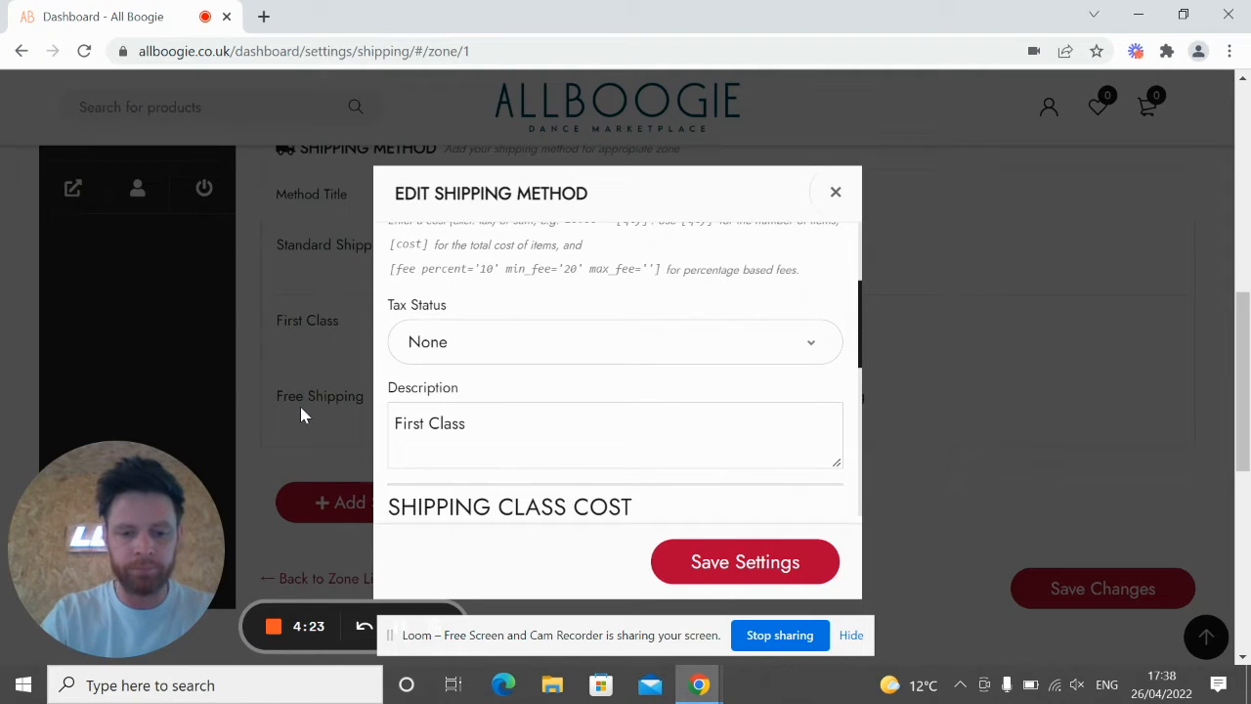
pyautogui.write(' Shipping')
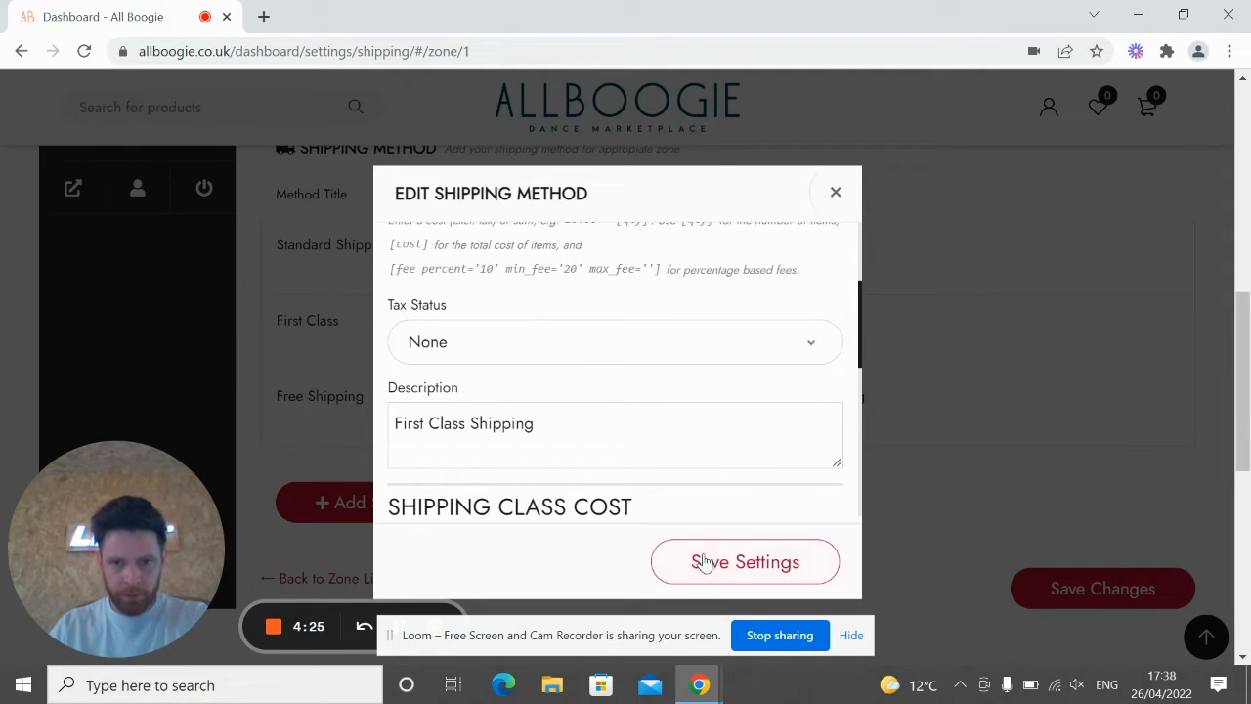
pyautogui.click(737, 560)
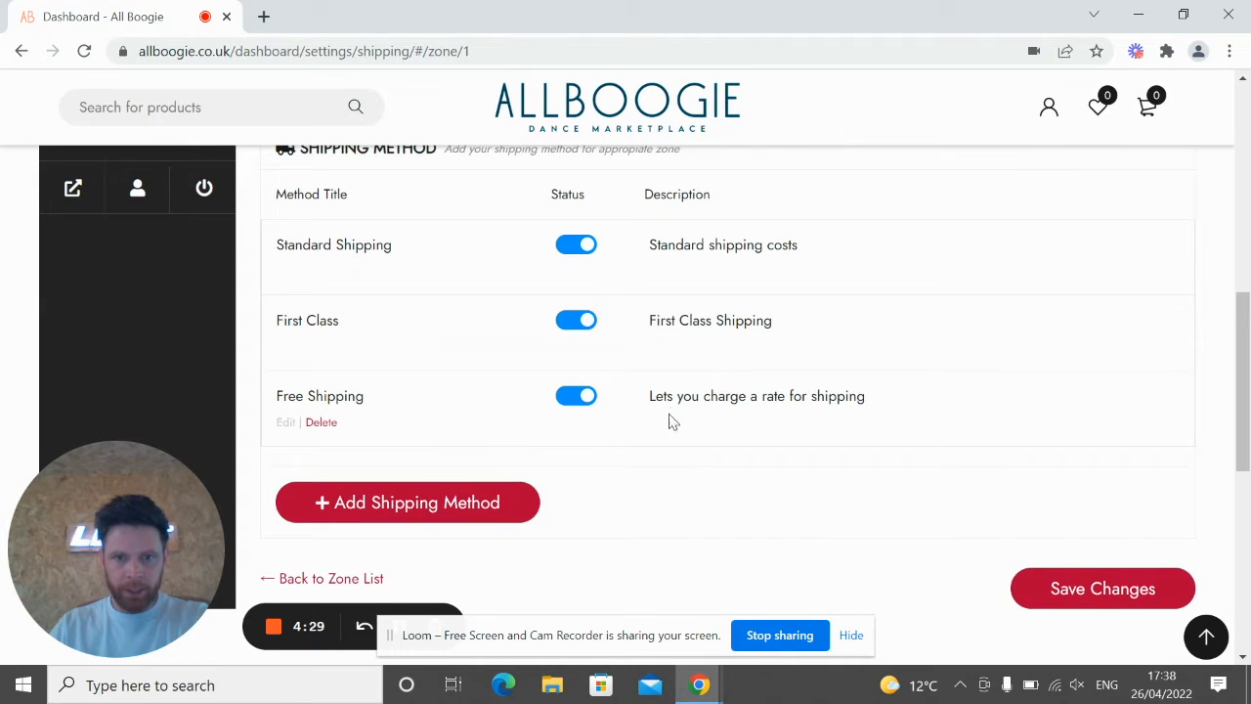
pyautogui.click(289, 425)
pyautogui.scroll(-2, 528, 435)
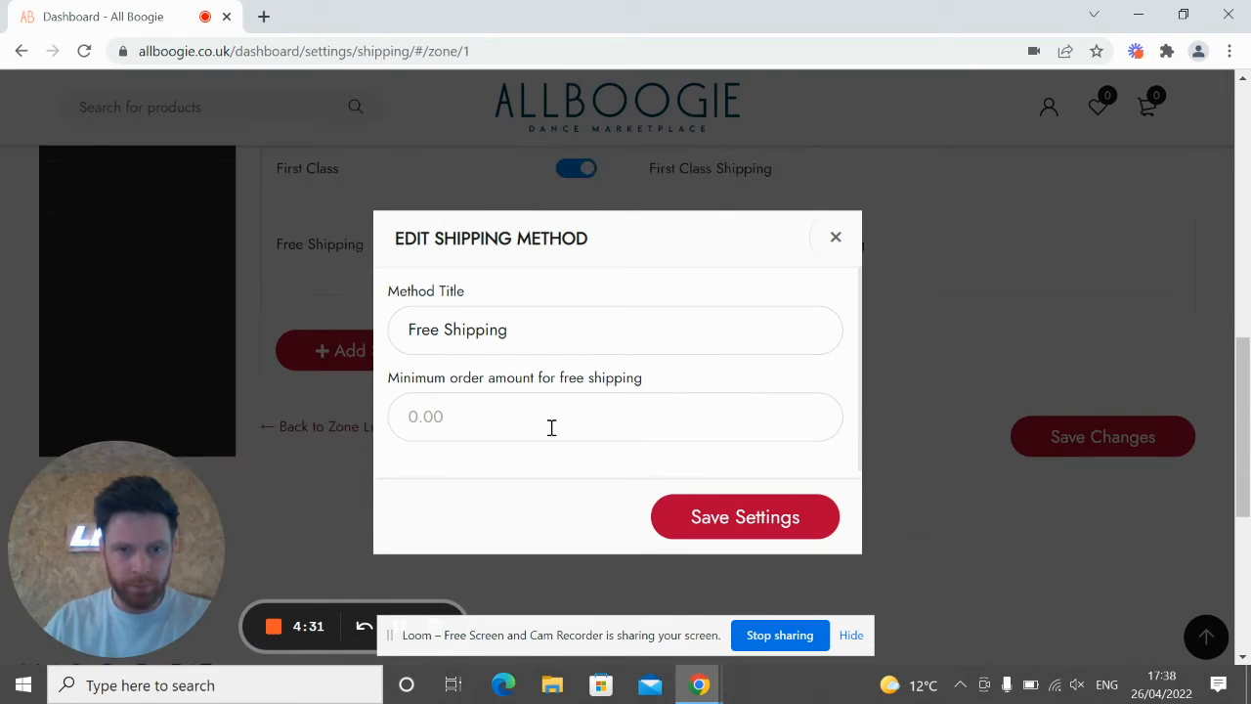
pyautogui.scroll(1, 601, 366)
pyautogui.scroll(-1, 611, 349)
pyautogui.scroll(1, 558, 349)
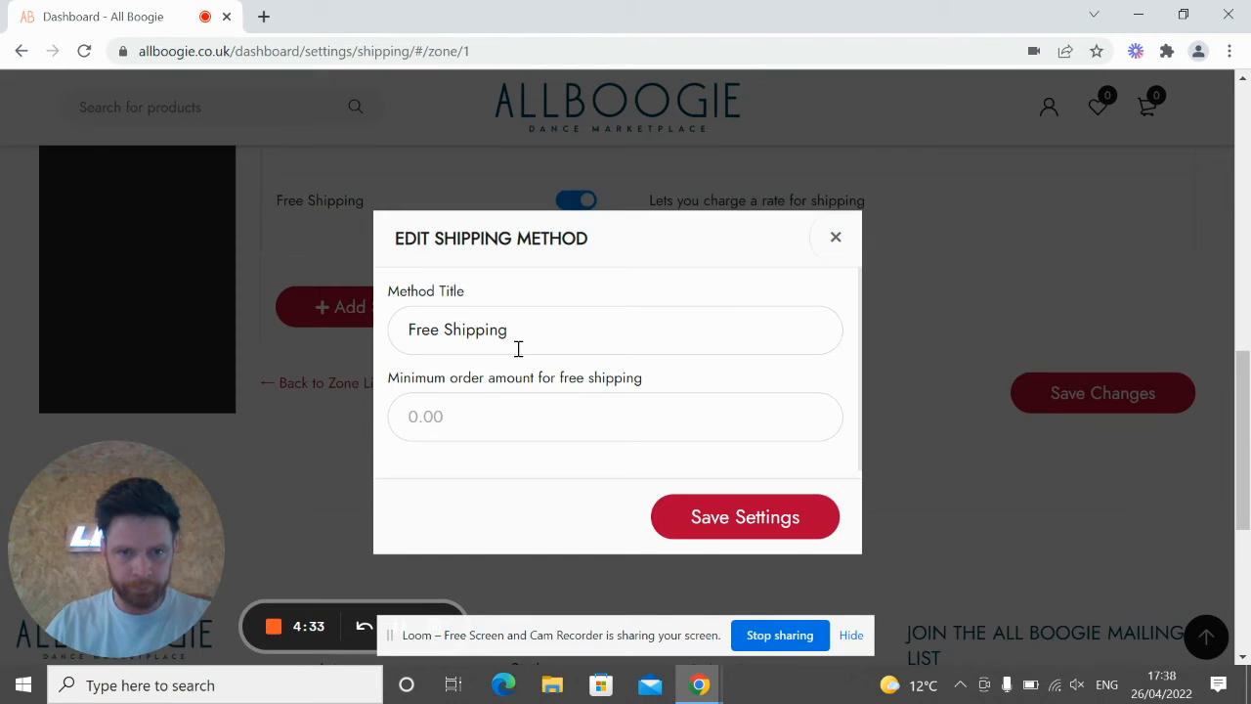
pyautogui.click(834, 242)
pyautogui.scroll(2, 717, 379)
pyautogui.moveTo(875, 400); pyautogui.dragTo(760, 396)
pyautogui.click(285, 423)
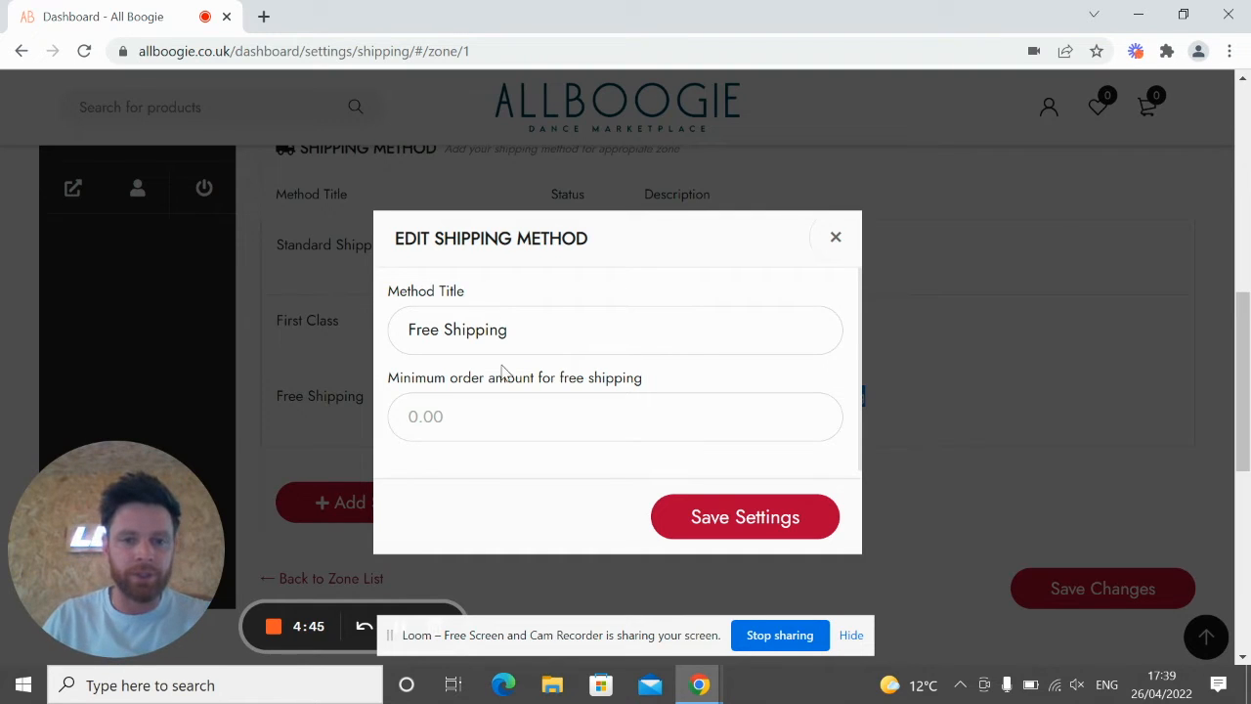
pyautogui.click(836, 236)
pyautogui.scroll(2, 330, 380)
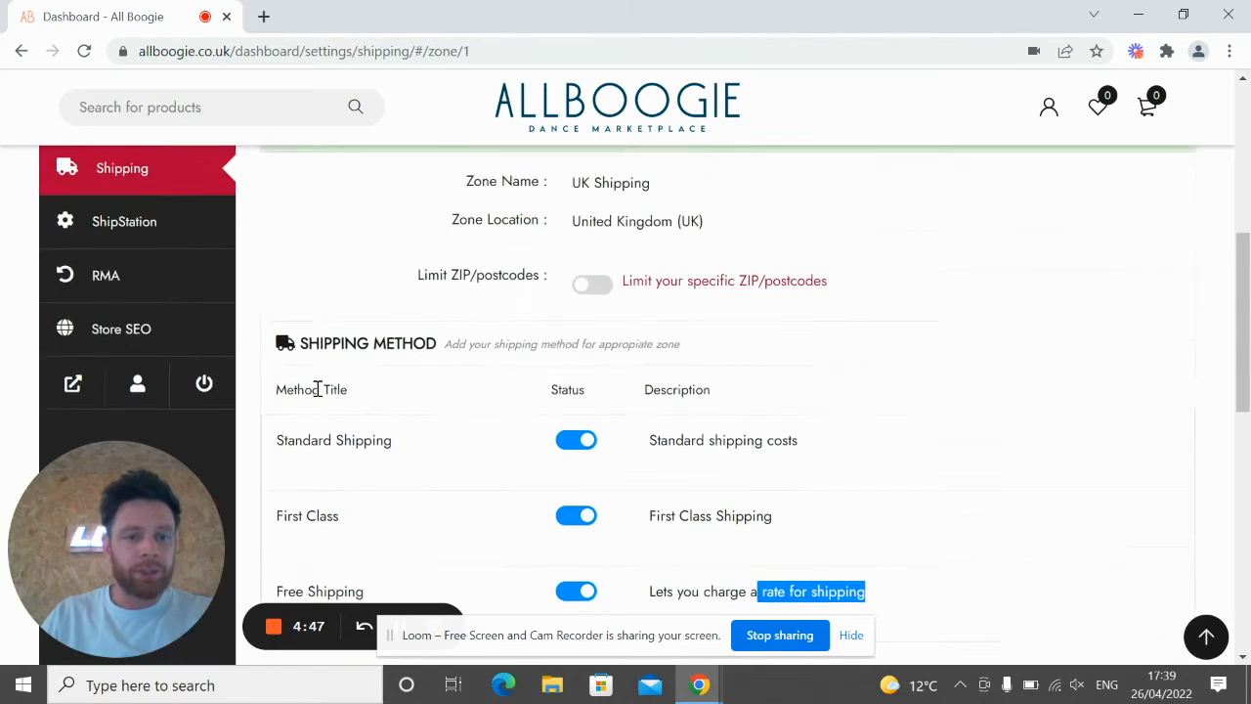
pyautogui.scroll(-1, 371, 409)
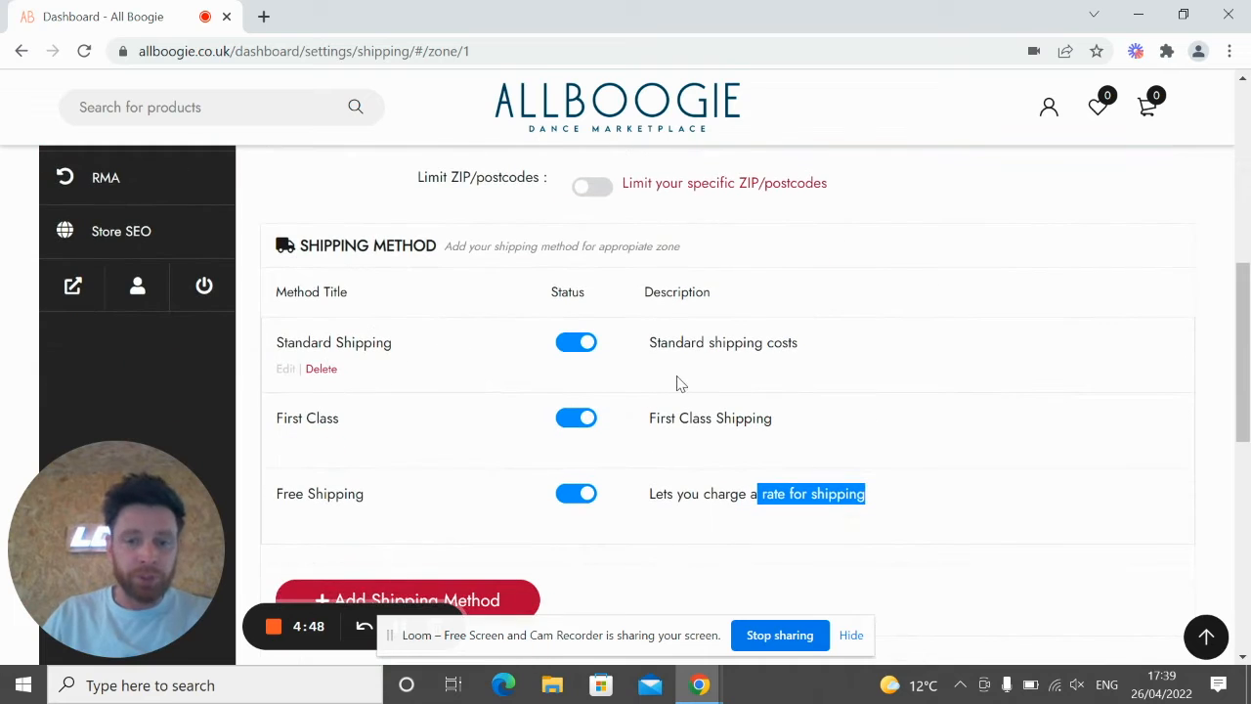
# Step: Open Standard Shipping's settings and locate the Heavy Items shipping class cost
pyautogui.click(284, 369)
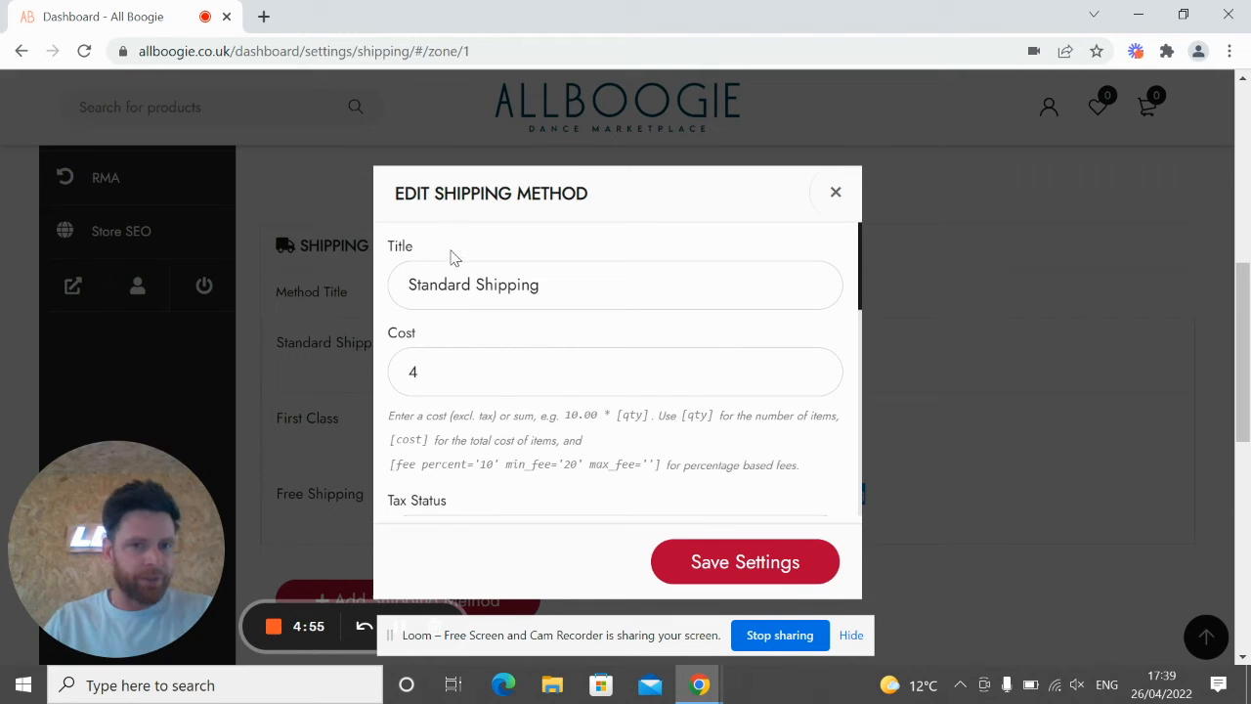
pyautogui.scroll(-2, 503, 337)
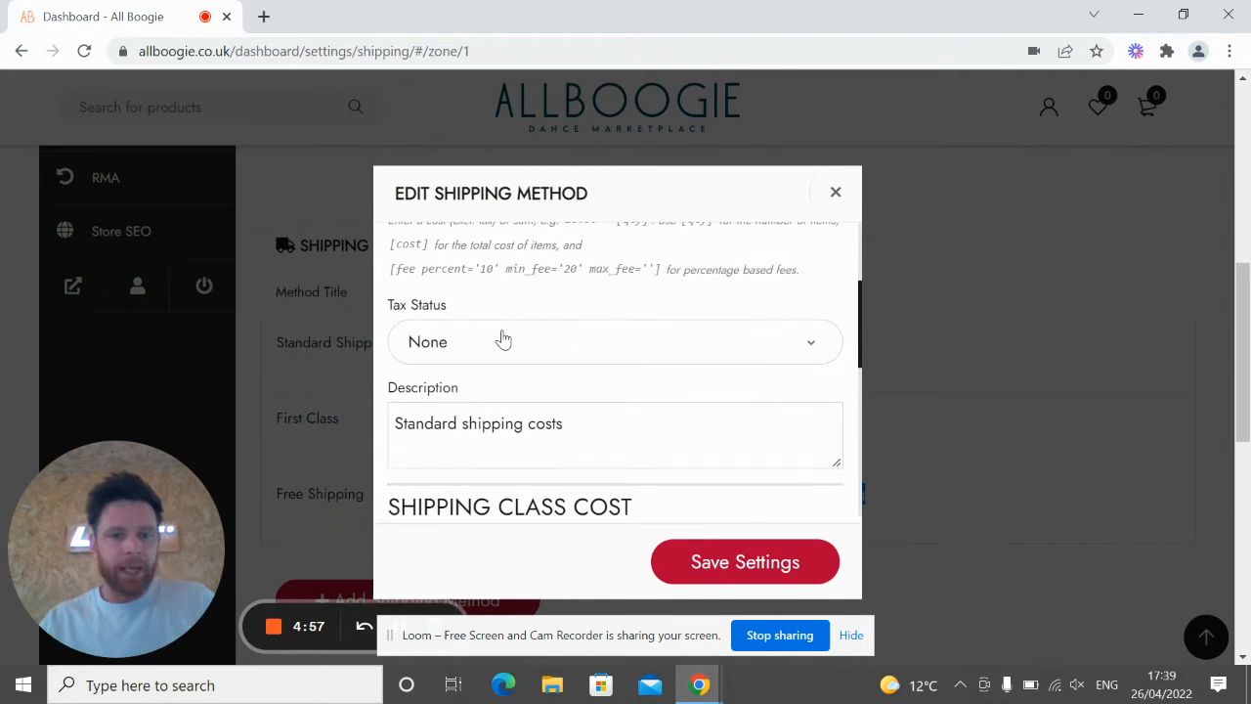
pyautogui.scroll(-1, 502, 337)
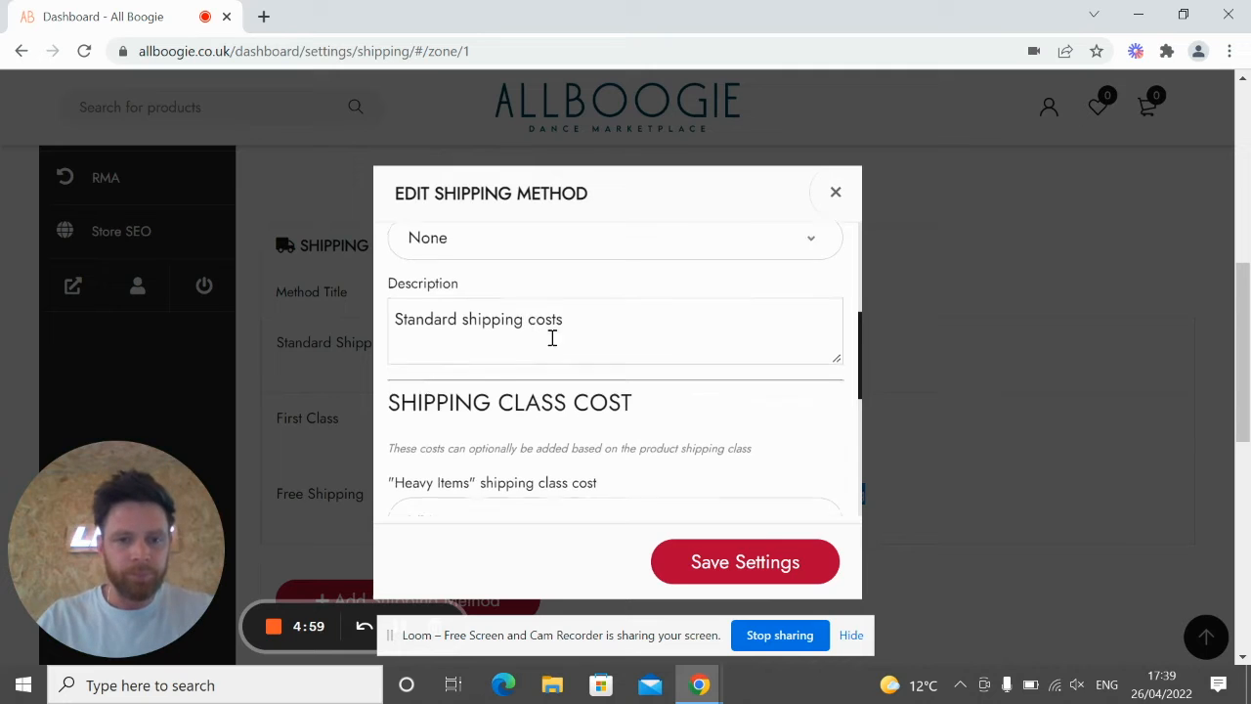
pyautogui.scroll(-1, 562, 349)
pyautogui.scroll(-4, 714, 422)
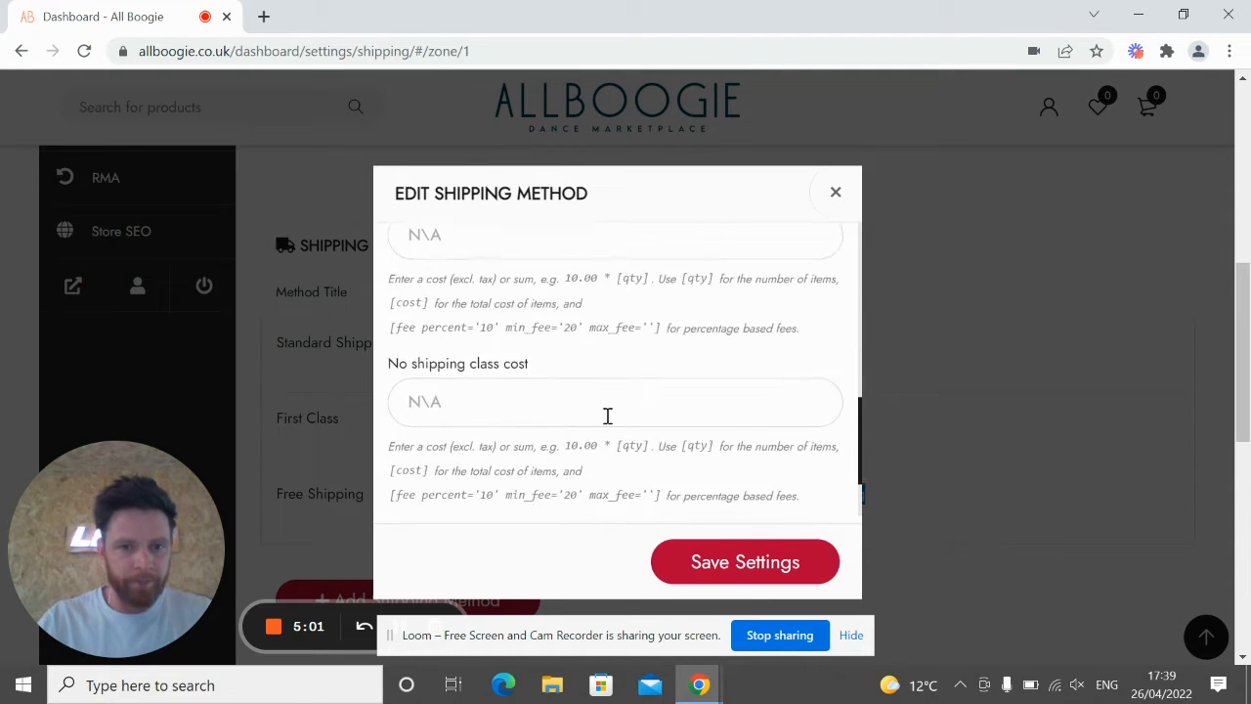
pyautogui.scroll(4, 625, 425)
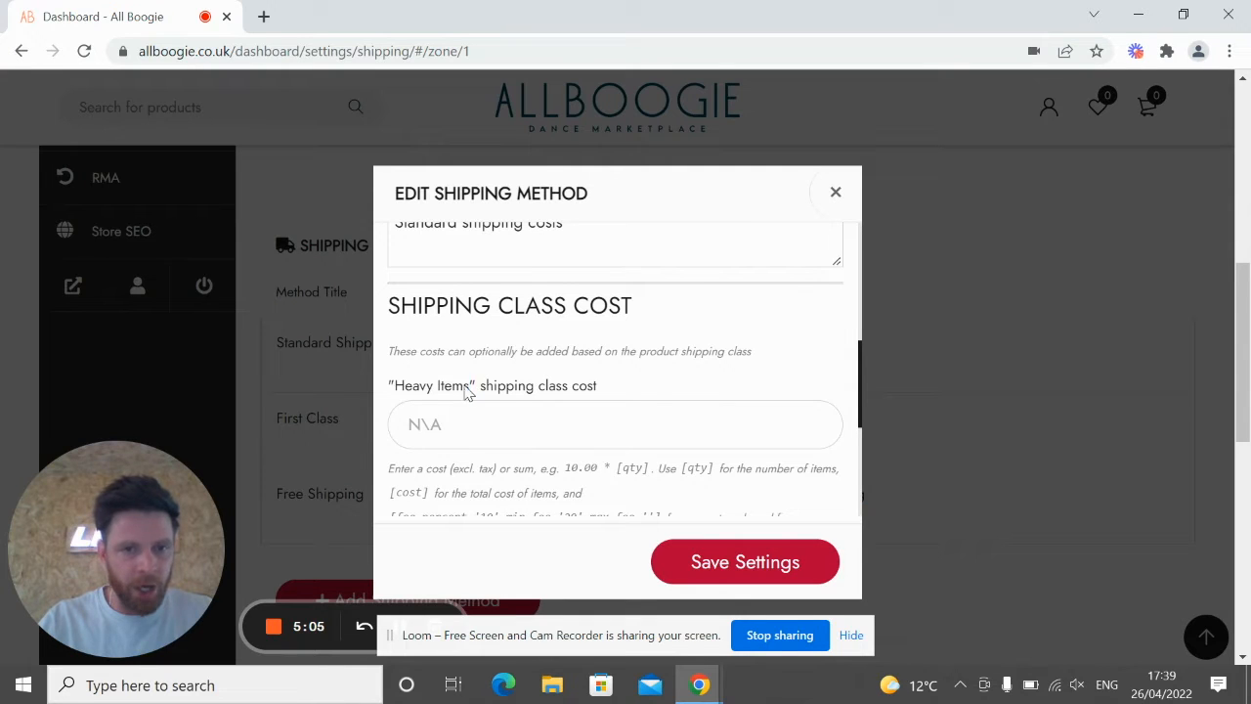
pyautogui.moveTo(471, 388); pyautogui.dragTo(393, 388)
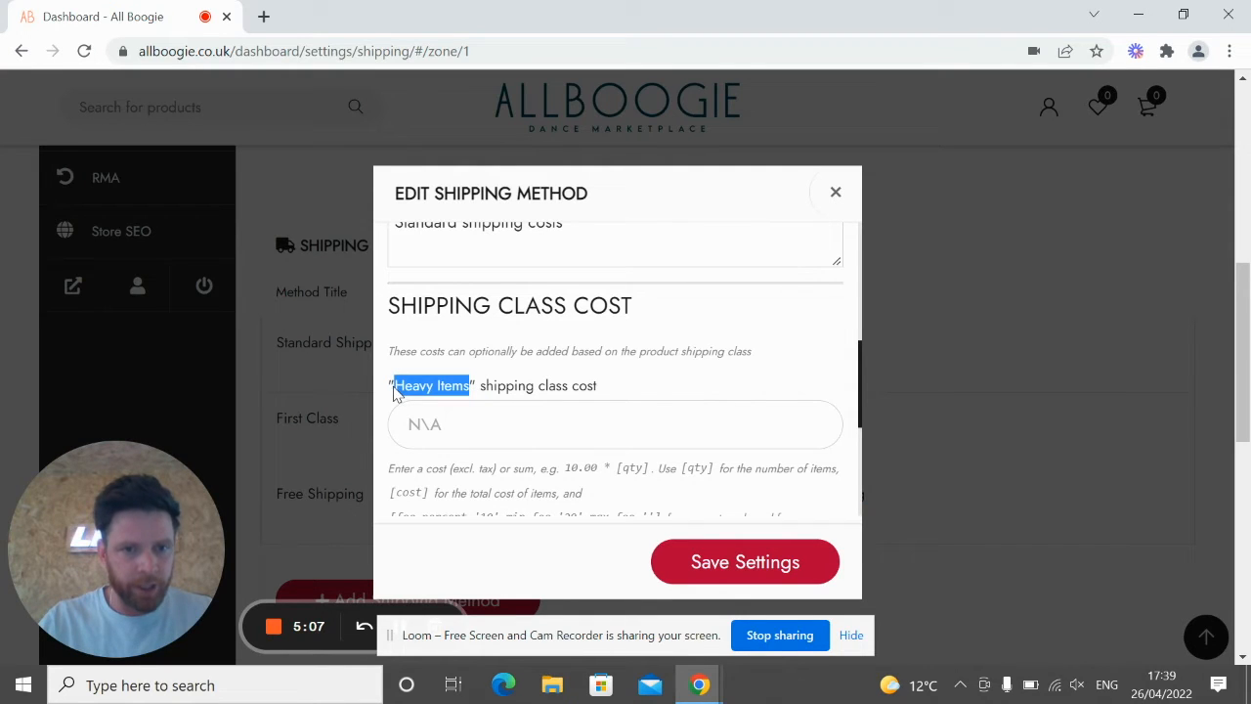
pyautogui.click(580, 389)
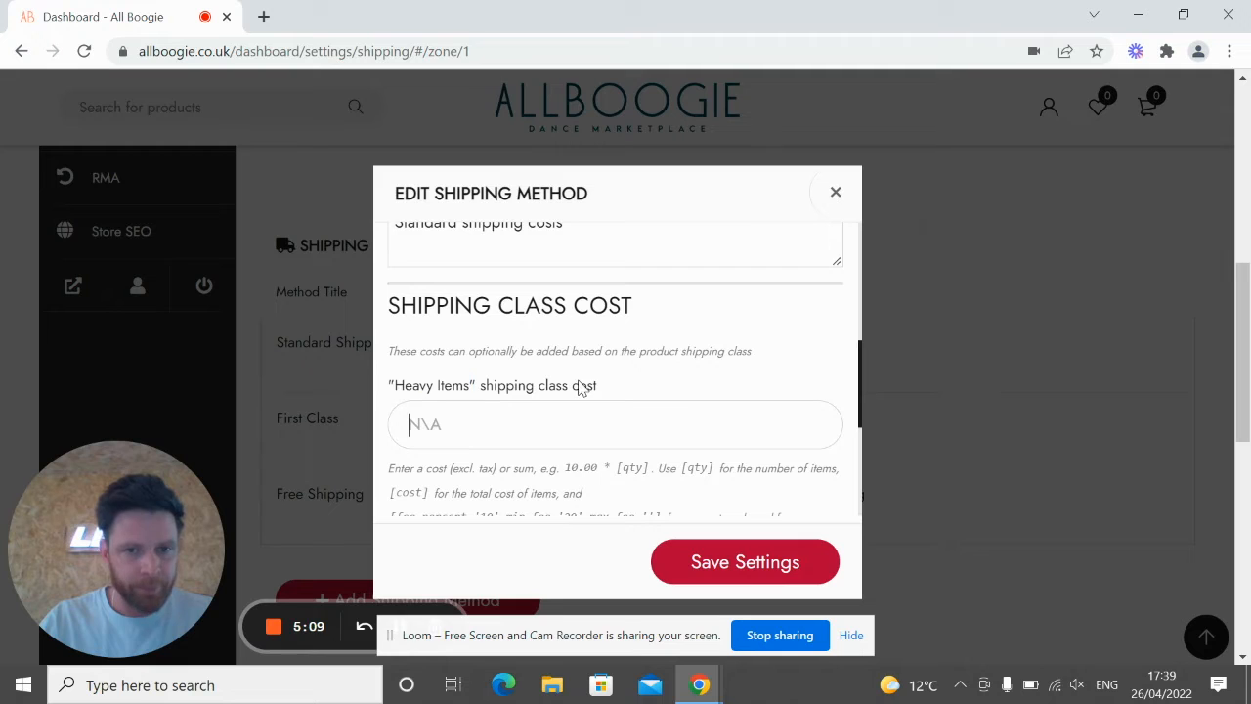
pyautogui.moveTo(598, 388); pyautogui.dragTo(389, 391)
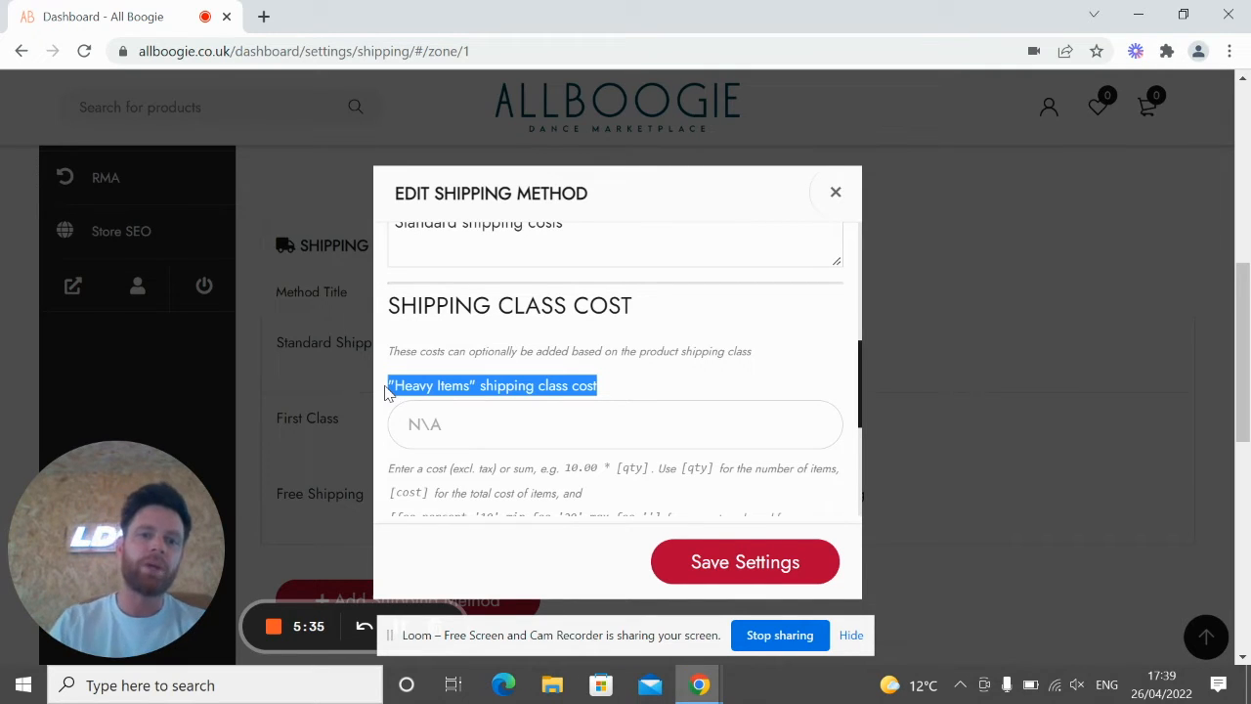
pyautogui.tripleClick(453, 393)
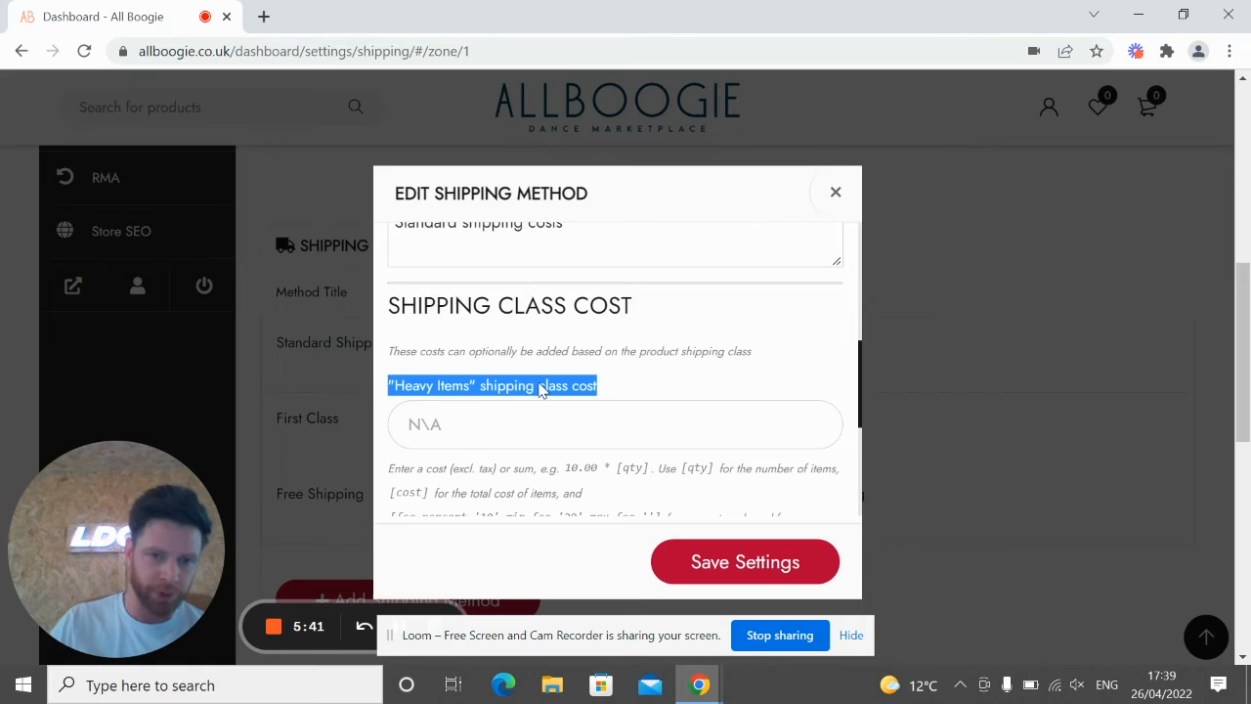
# Step: Enter 15 as the Heavy Items cost and save the settings
pyautogui.click(447, 428)
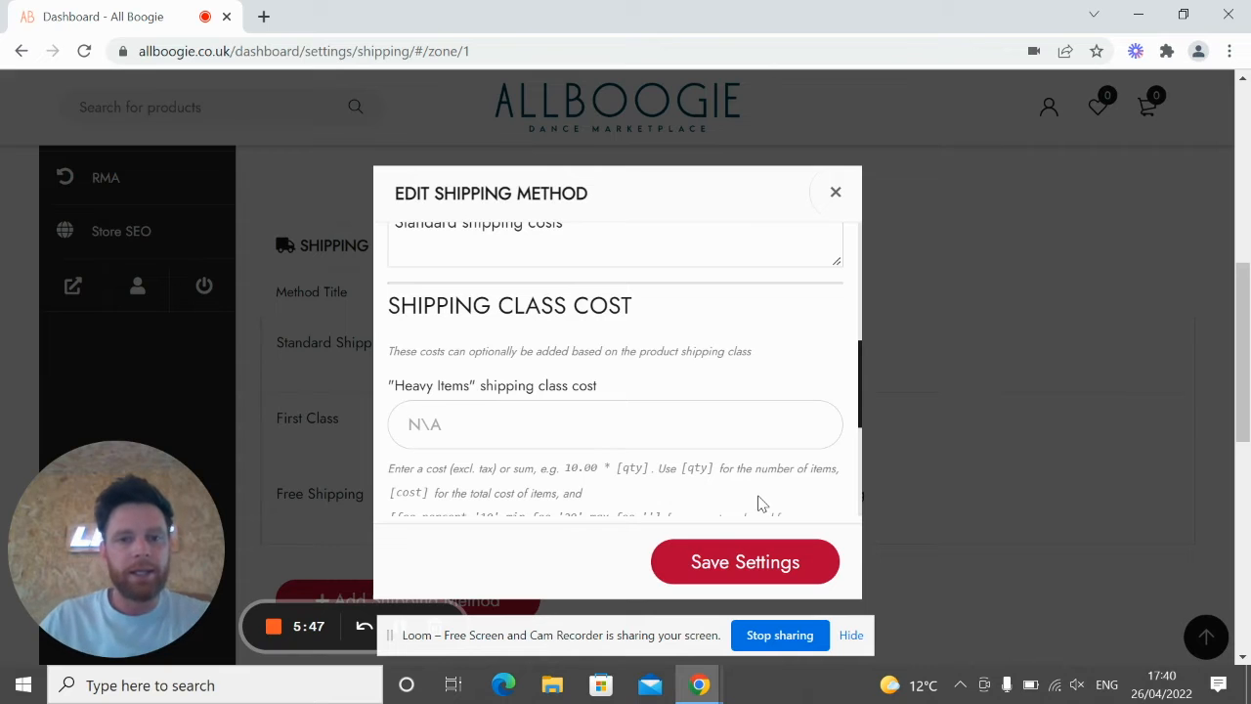
pyautogui.scroll(5, 718, 382)
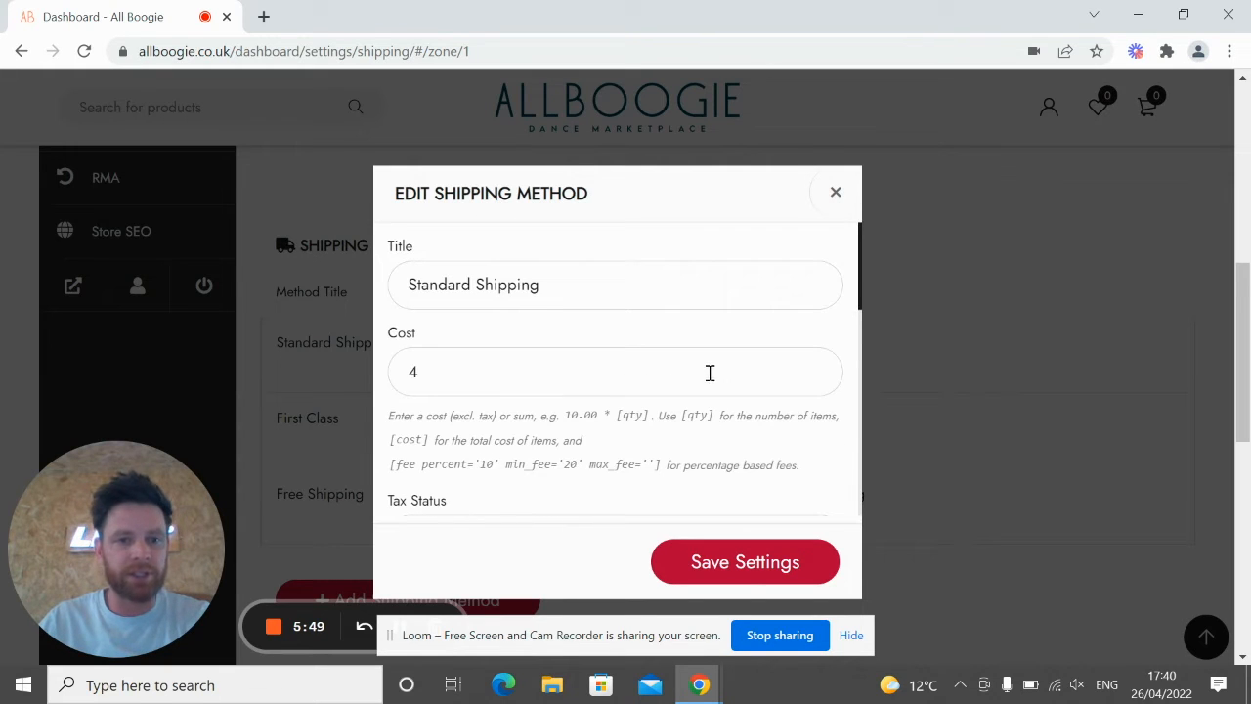
pyautogui.scroll(-5, 665, 418)
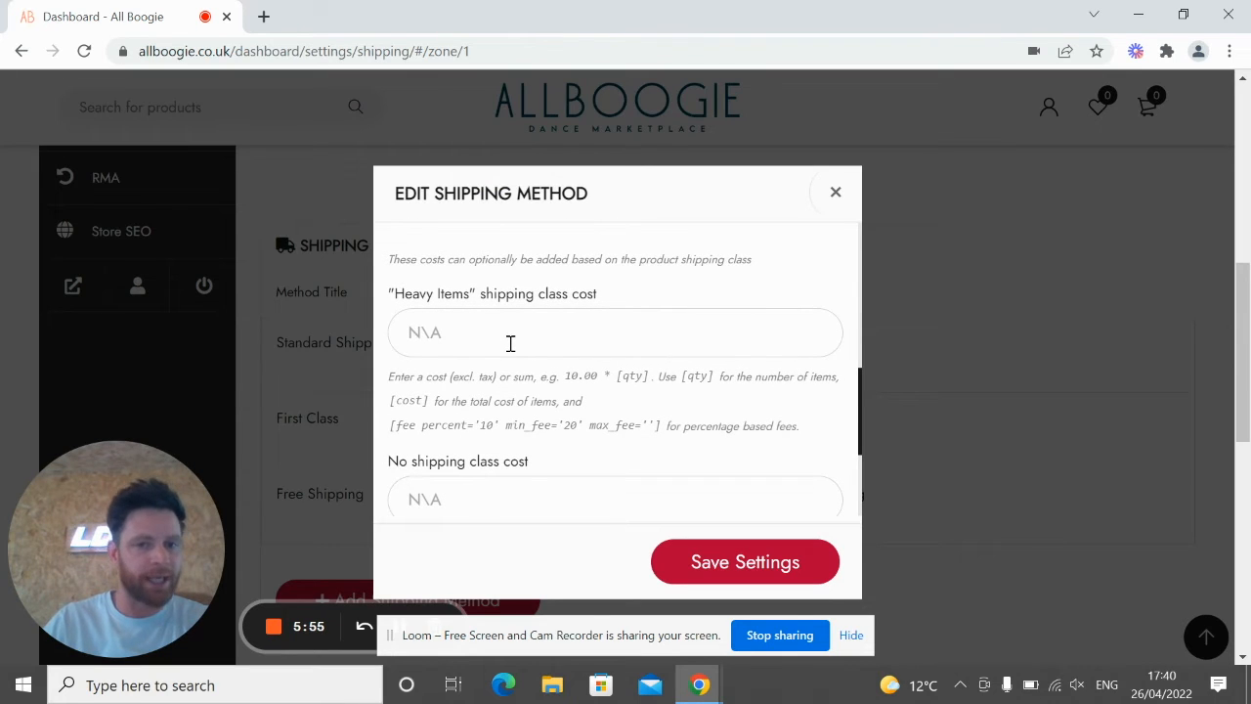
pyautogui.write('15')
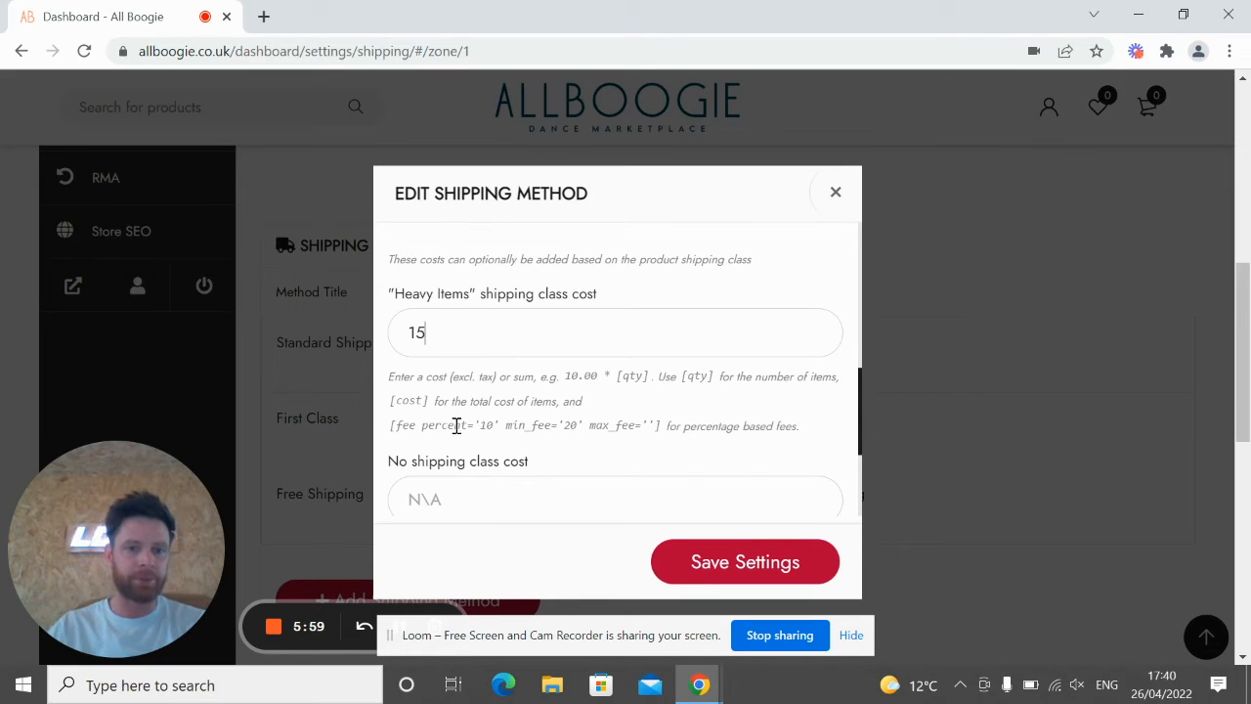
pyautogui.click(721, 576)
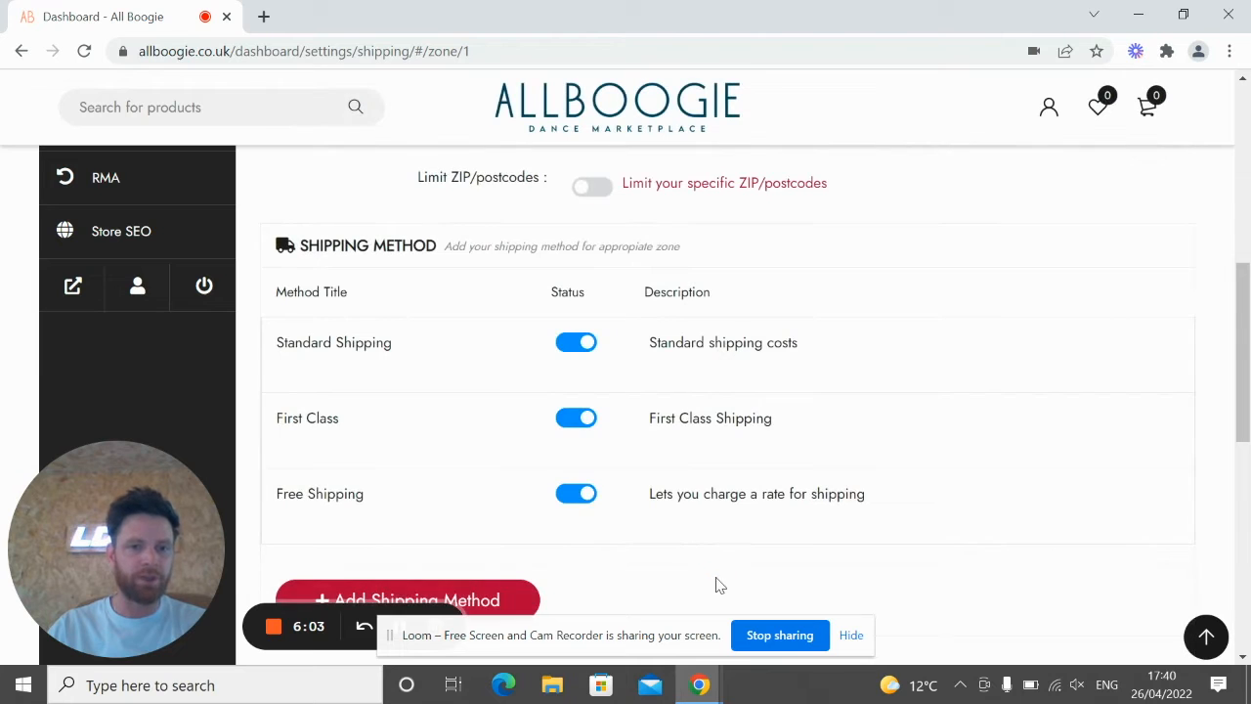
# Step: Return to the Dashboard and open Products, which reports no products found
pyautogui.scroll(3, 375, 397)
pyautogui.moveTo(196, 504); pyautogui.dragTo(896, 209)
pyautogui.scroll(3, 153, 383)
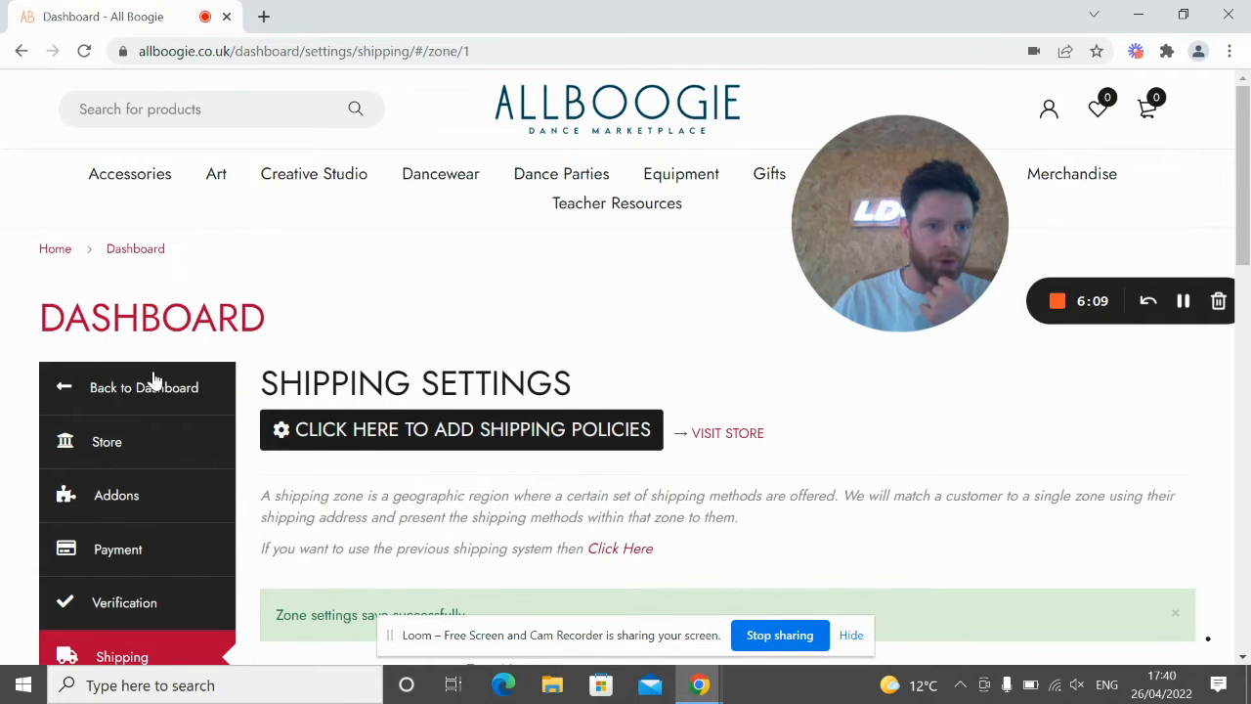
pyautogui.scroll(-1, 140, 296)
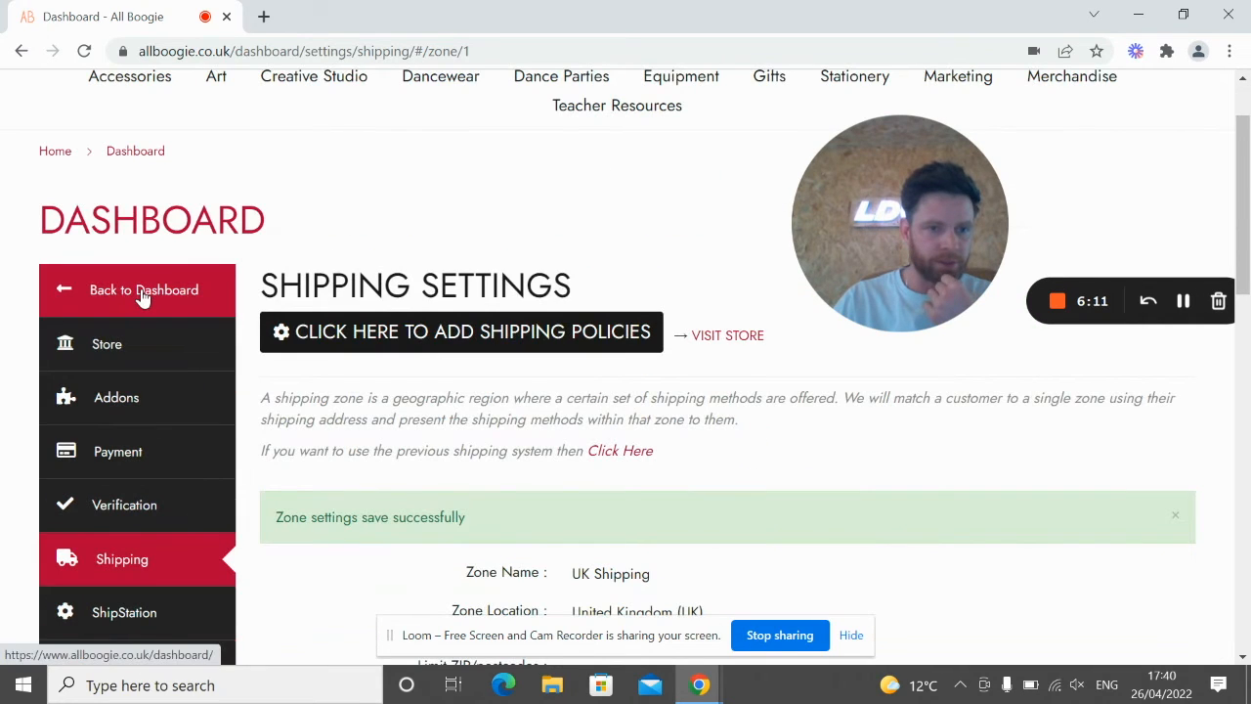
pyautogui.click(144, 296)
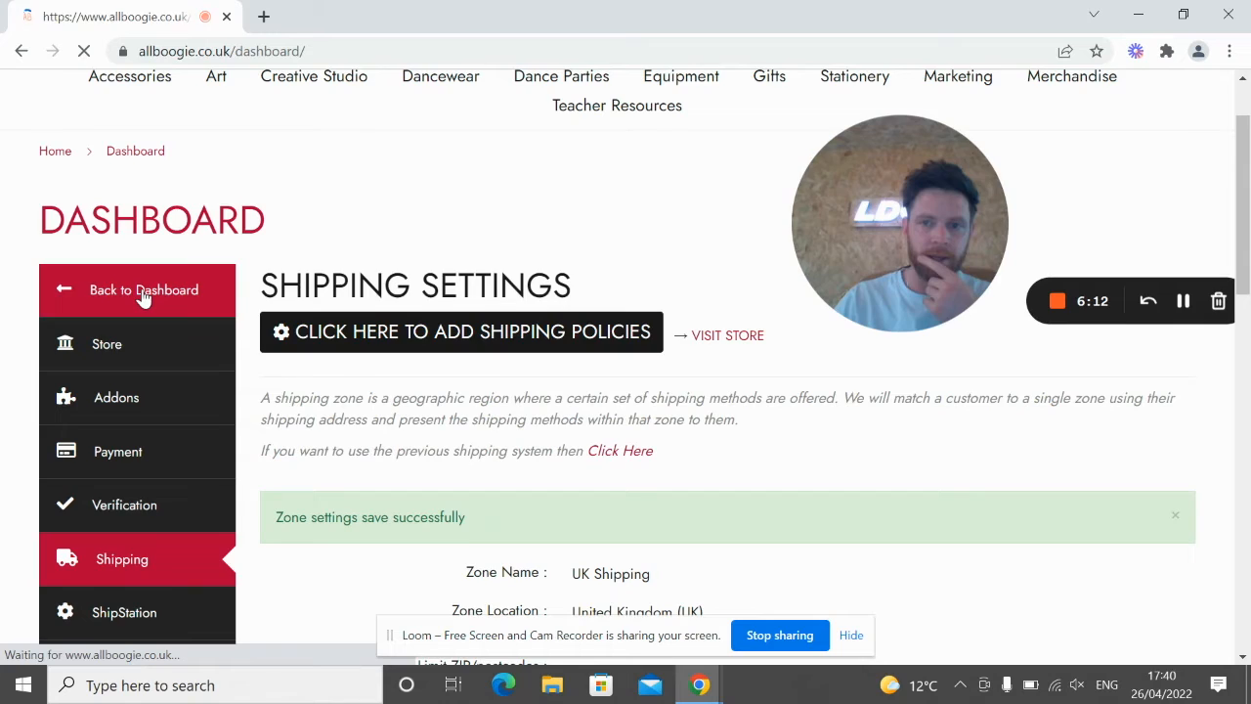
pyautogui.scroll(-2, 459, 401)
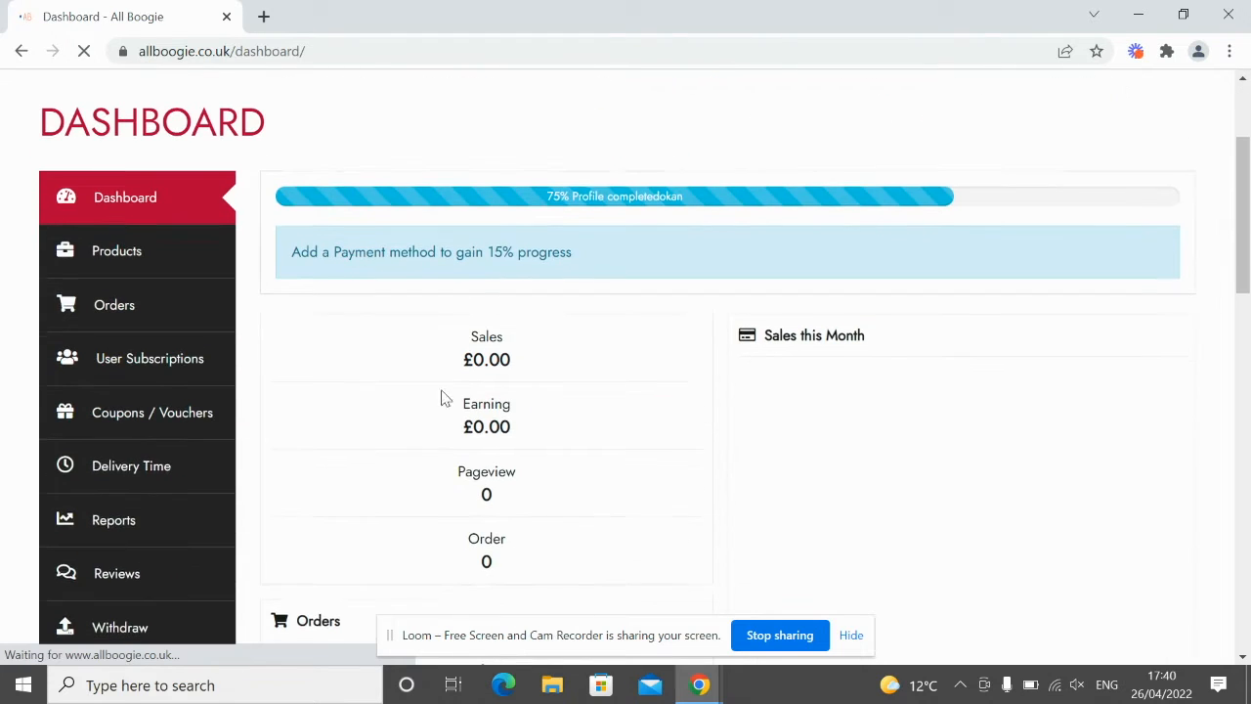
pyautogui.click(130, 257)
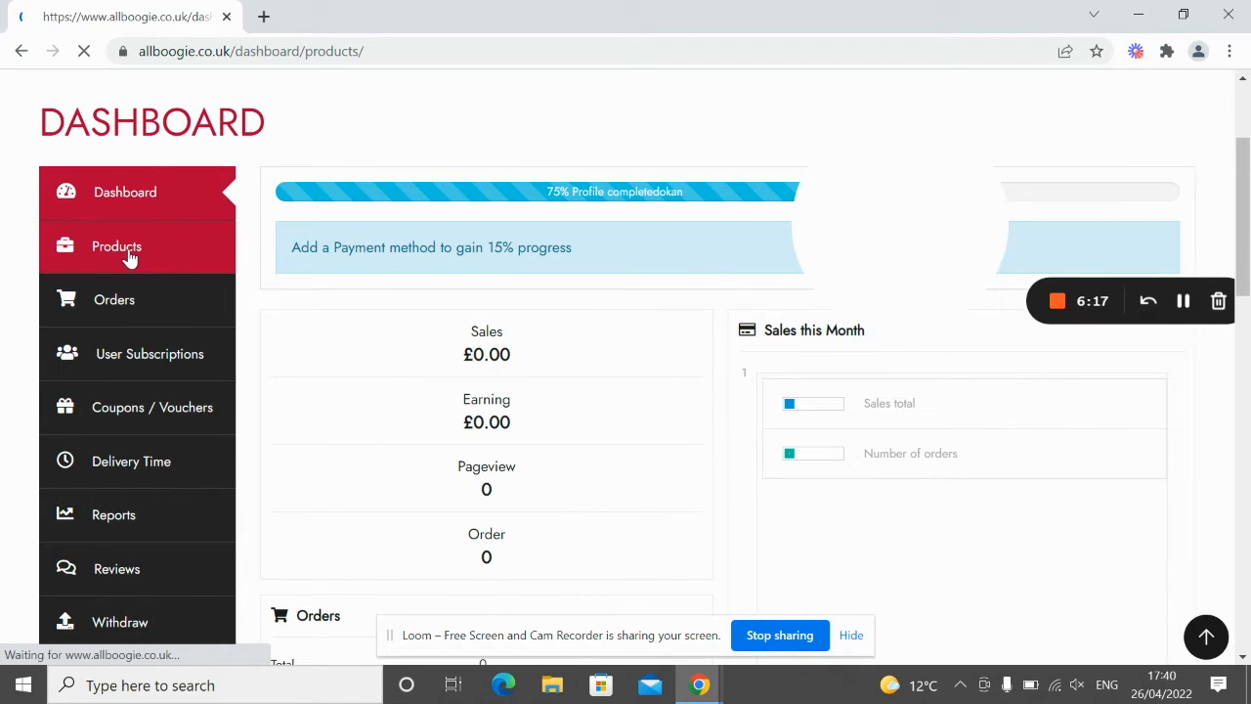
pyautogui.scroll(-3, 491, 319)
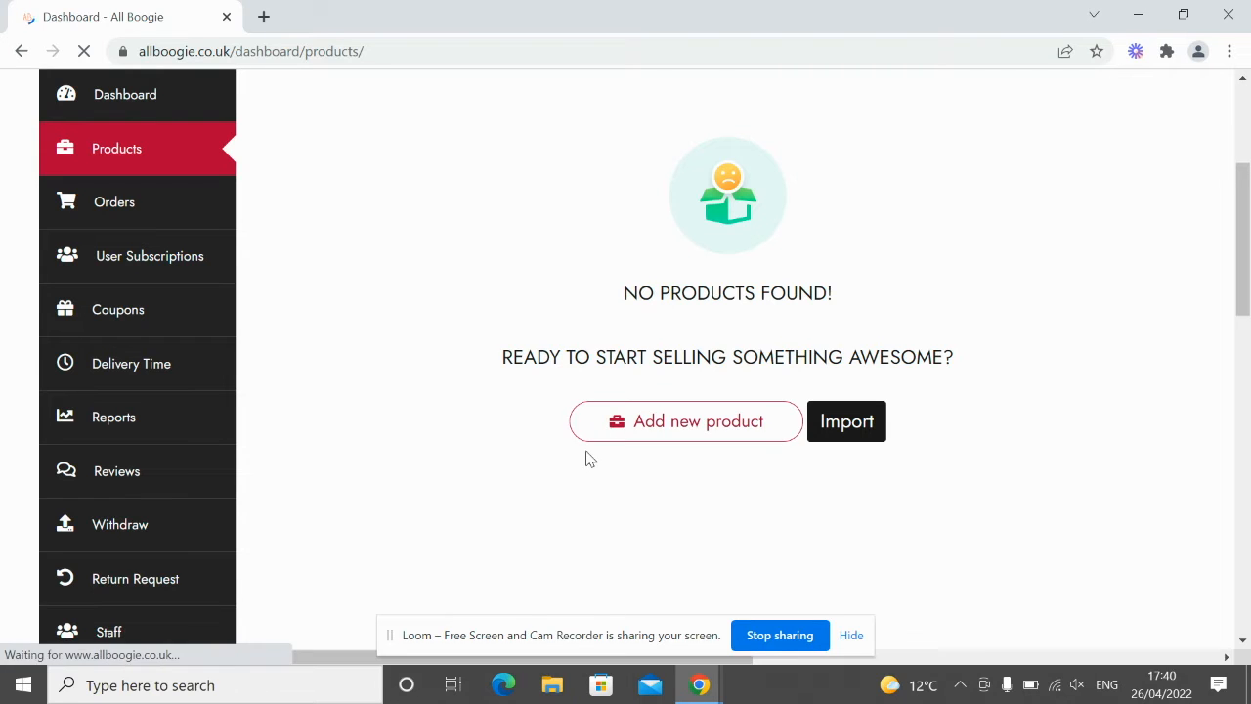
# Step: Start a new product named 'Test Heavy Product' priced £10
pyautogui.click(618, 434)
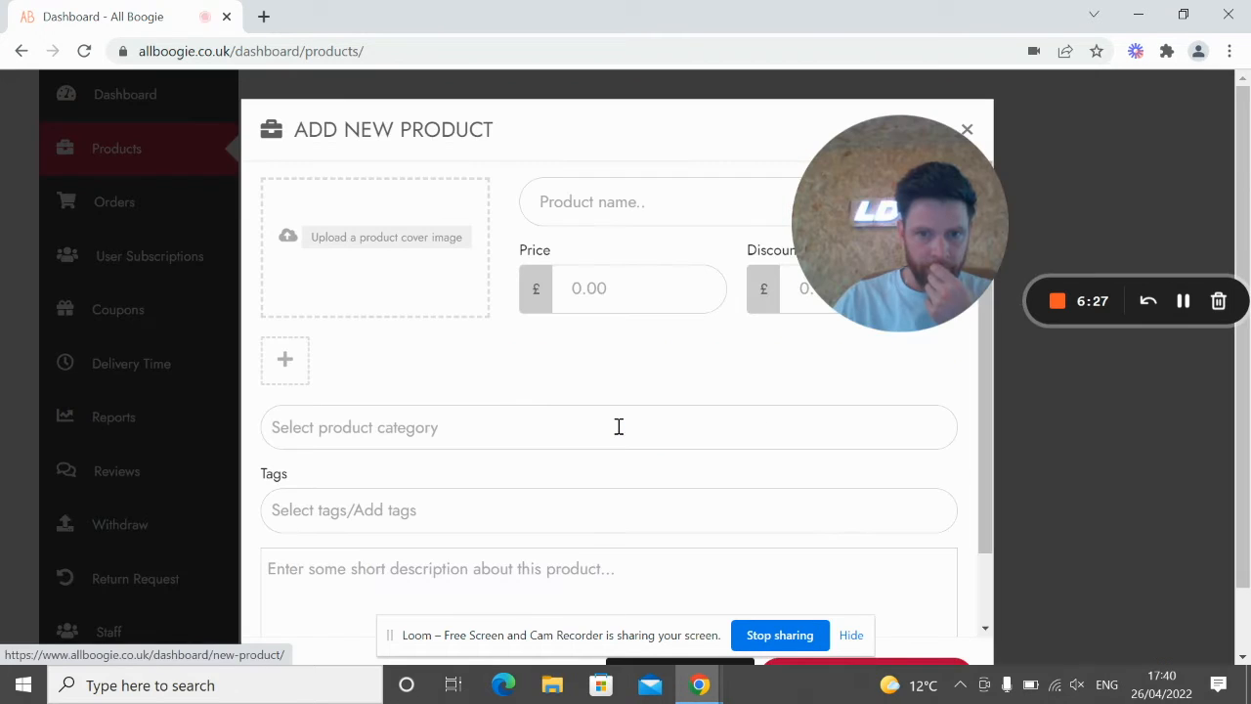
pyautogui.scroll(-1, 525, 354)
pyautogui.scroll(1, 517, 335)
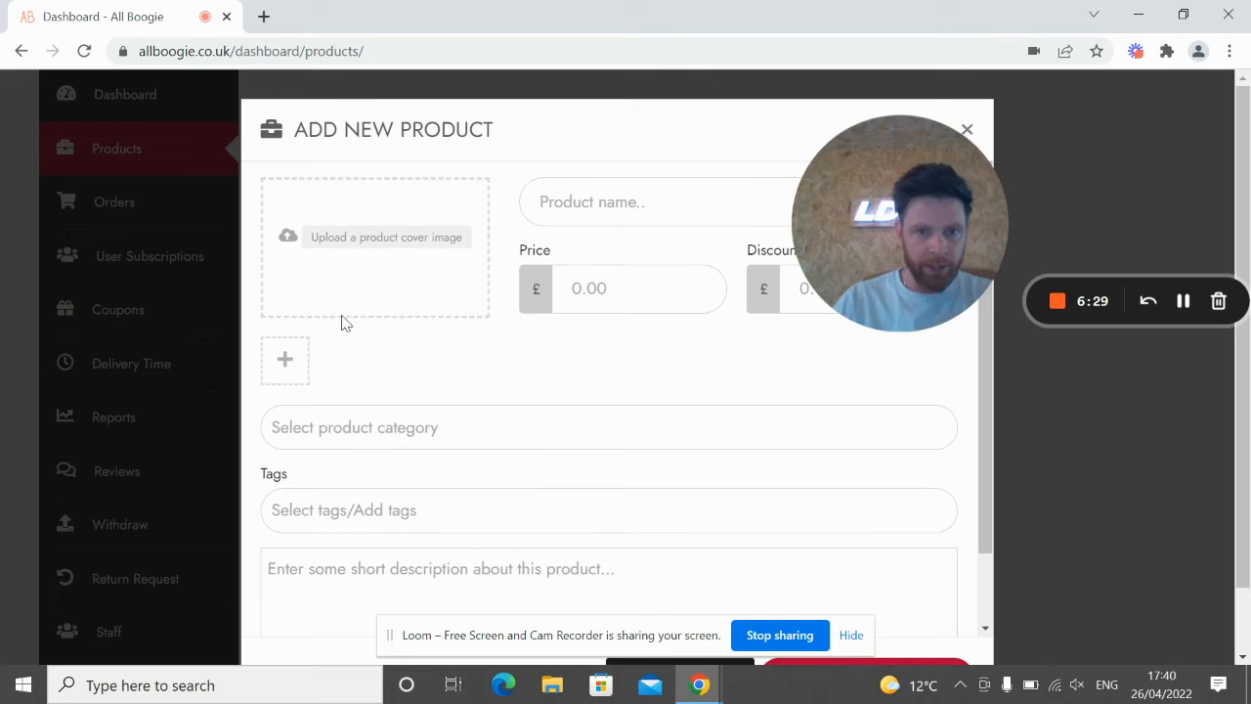
pyautogui.scroll(-2, 499, 391)
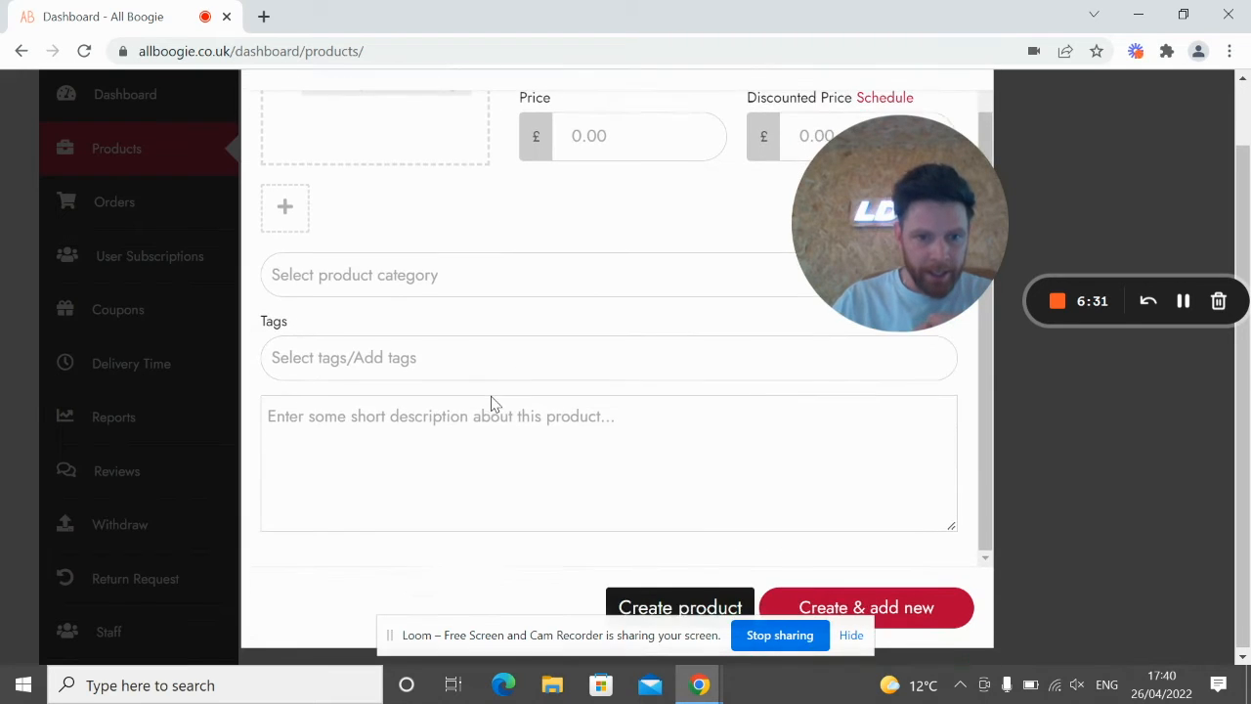
pyautogui.scroll(1, 493, 401)
pyautogui.click(561, 118)
pyautogui.write('Test Product')
pyautogui.click(567, 122)
pyautogui.write('Heavy')
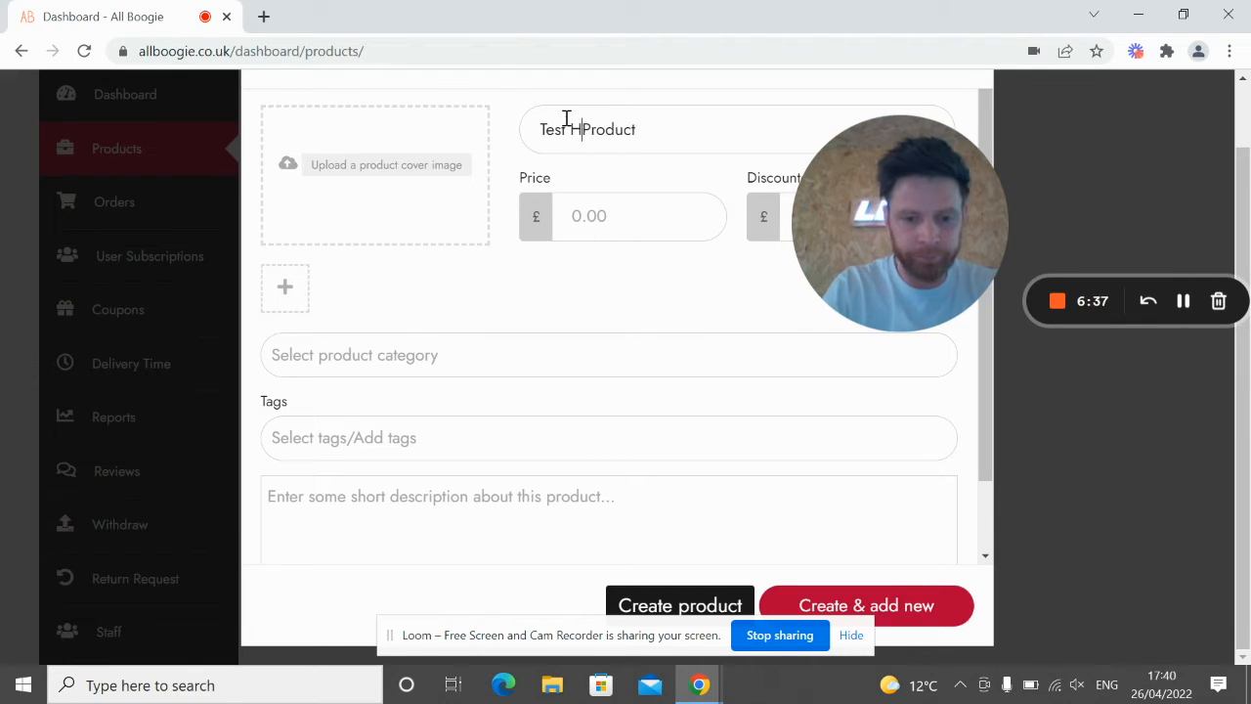
pyautogui.click(594, 236)
pyautogui.write('10')
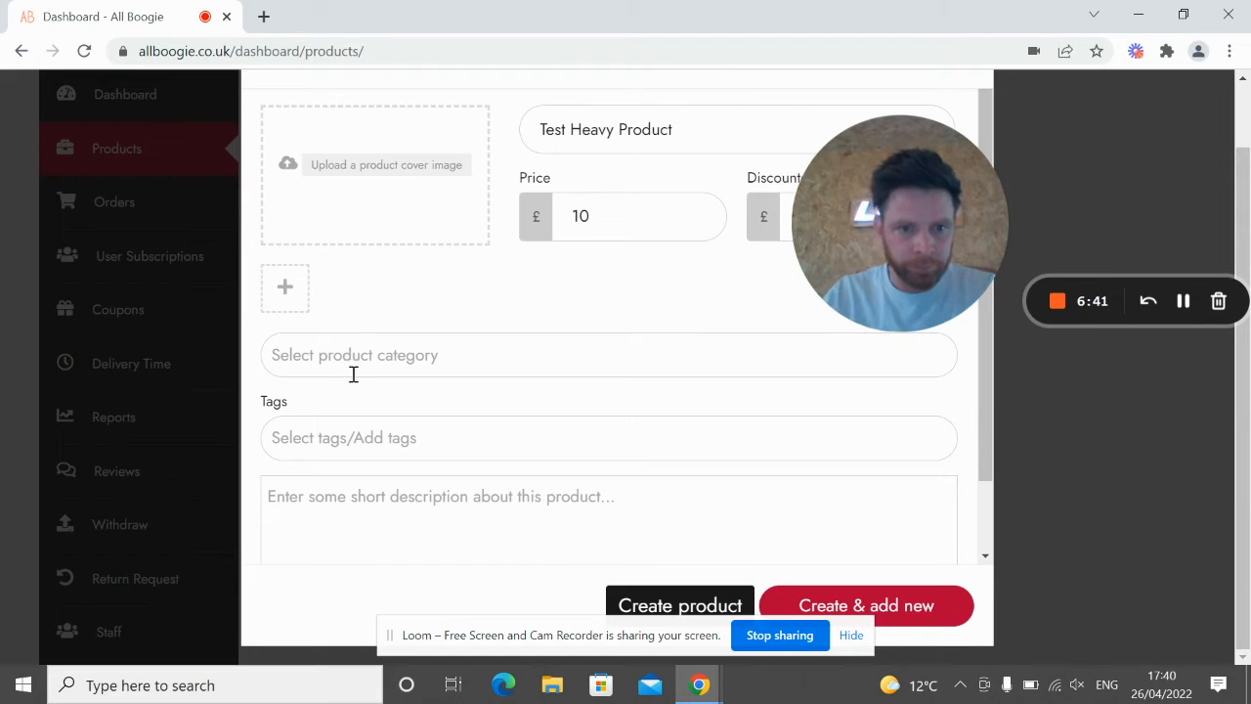
# Step: Put it in Accessories, tag 'bowling ball', add a bowling-ball test description, and create it
pyautogui.click(382, 364)
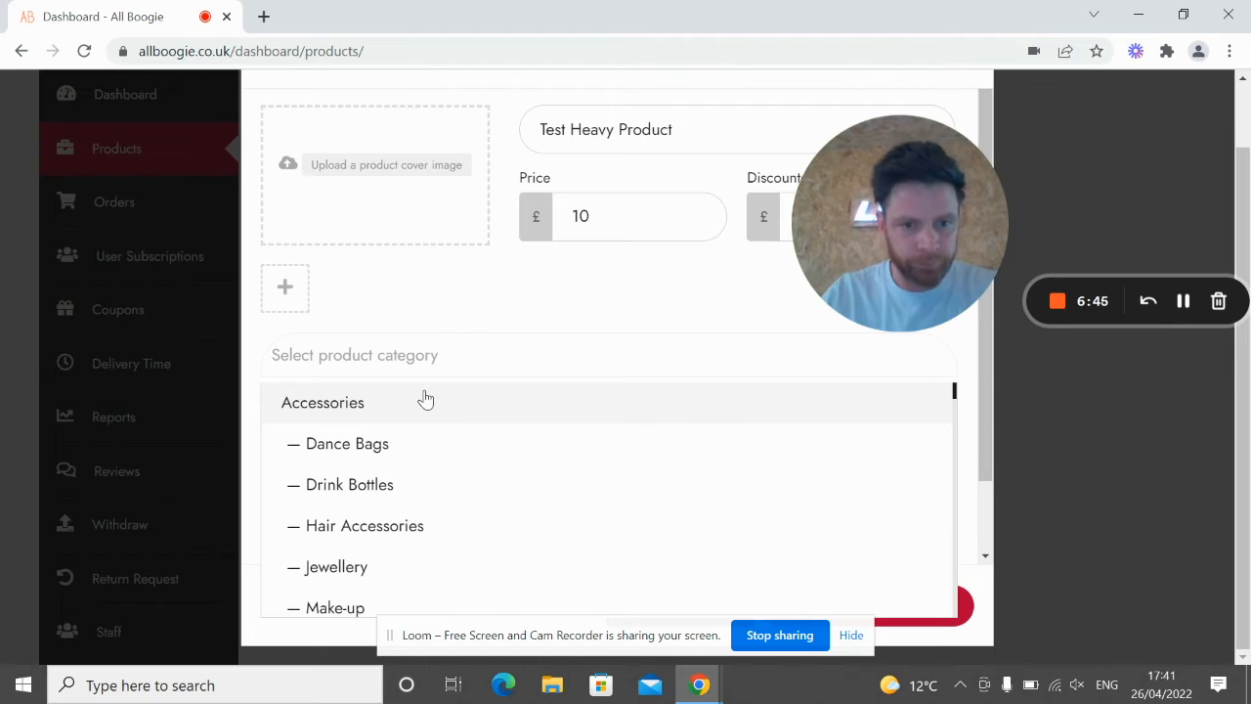
pyautogui.click(369, 402)
pyautogui.click(464, 423)
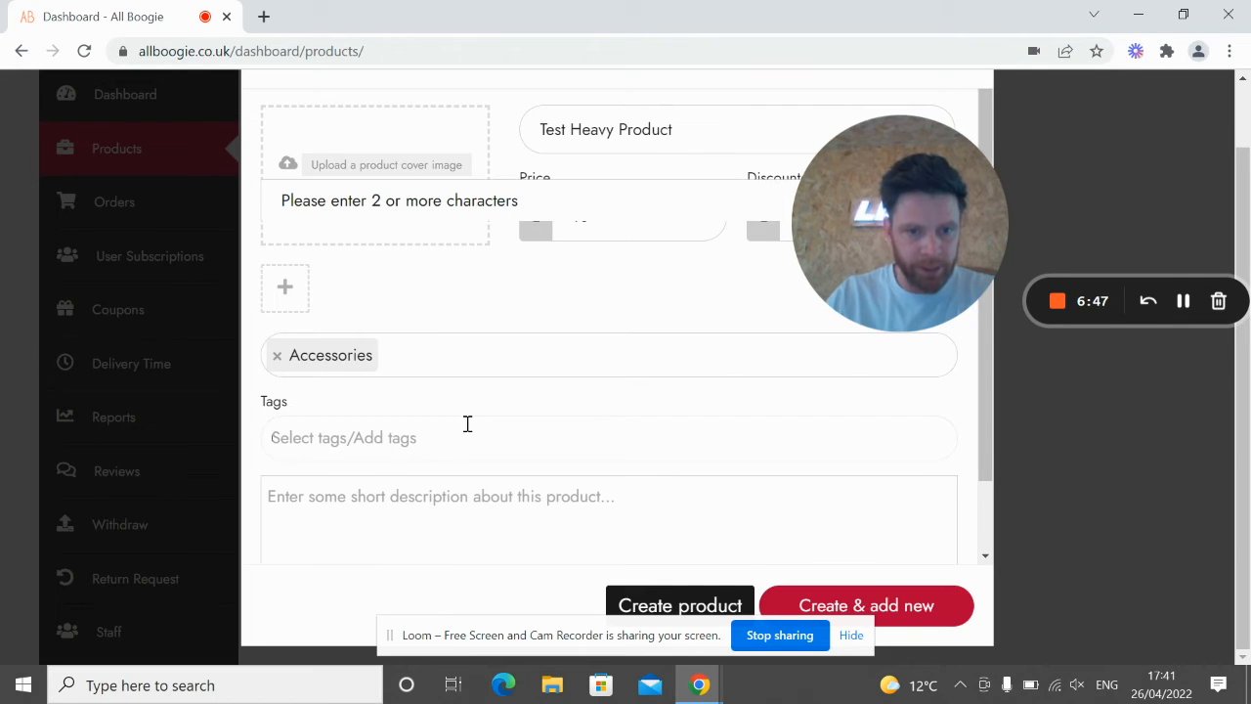
pyautogui.write('bow')
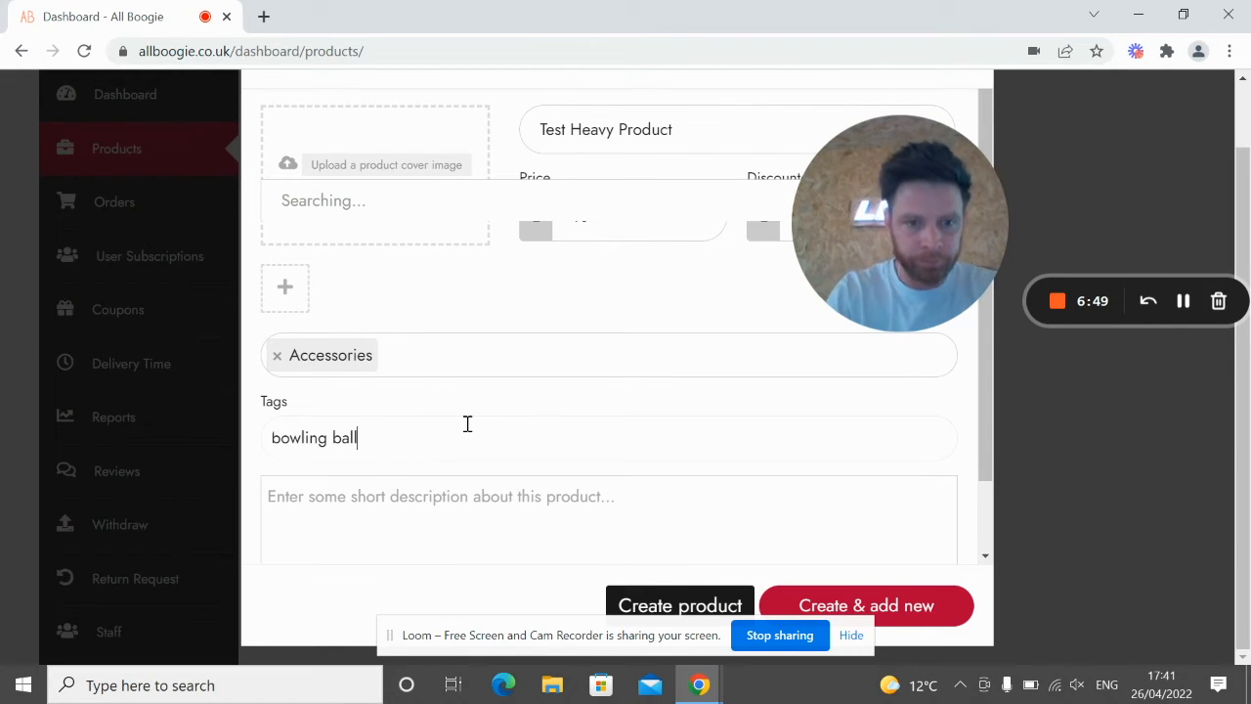
pyautogui.write('ling ball')
pyautogui.click(449, 514)
pyautogui.write('This is a bowling bal')
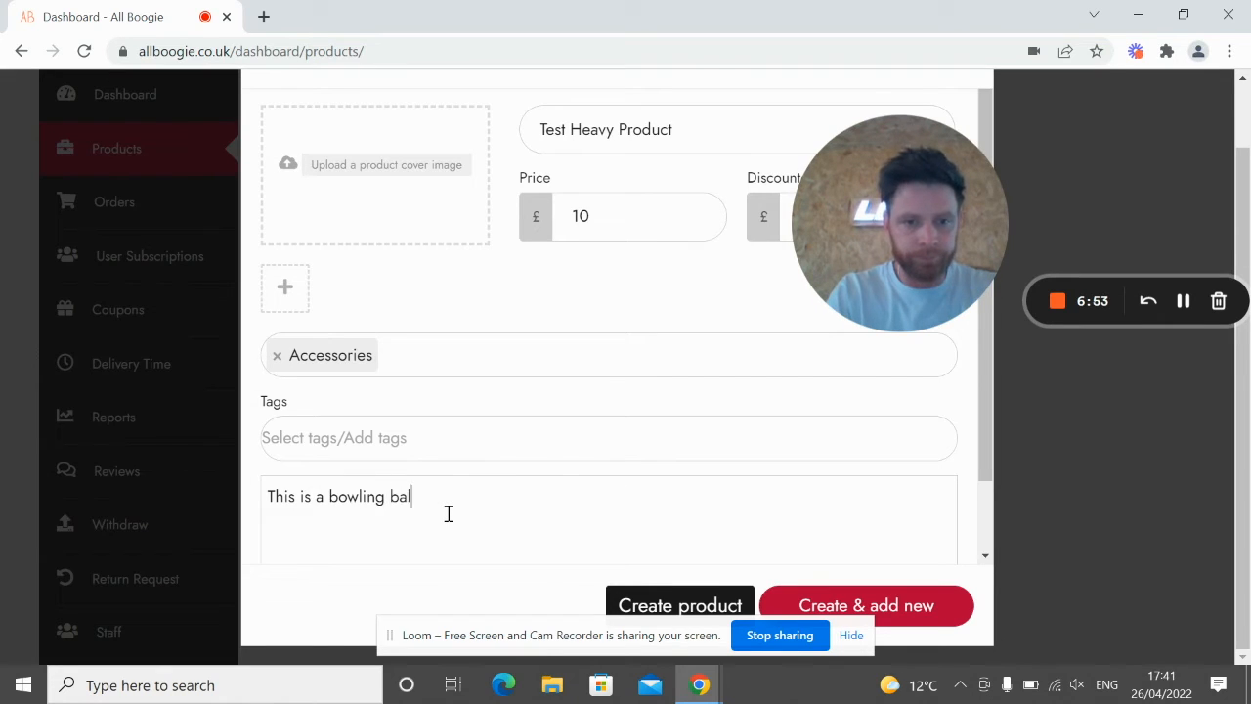
pyautogui.write('l test item to show shipping classes')
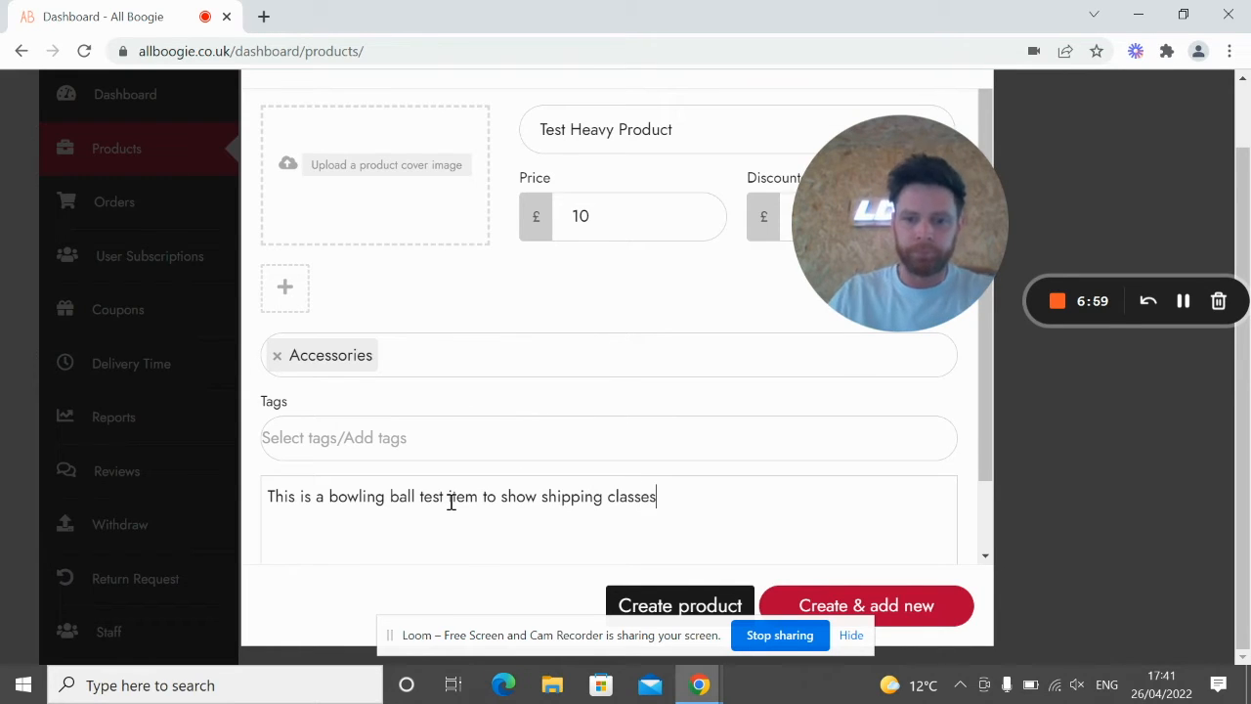
pyautogui.click(686, 603)
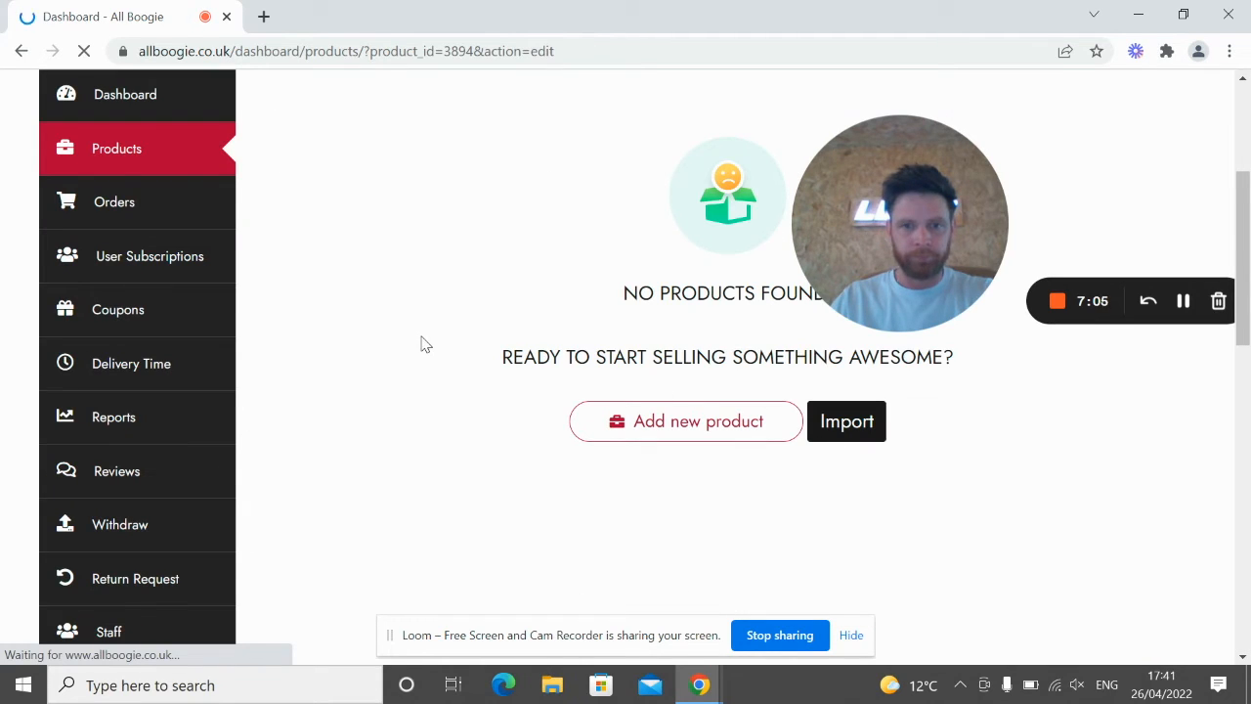
# Step: Set Test Heavy Product's shipping class to Heavy Items under Shipping and Tax
pyautogui.scroll(-2, 672, 438)
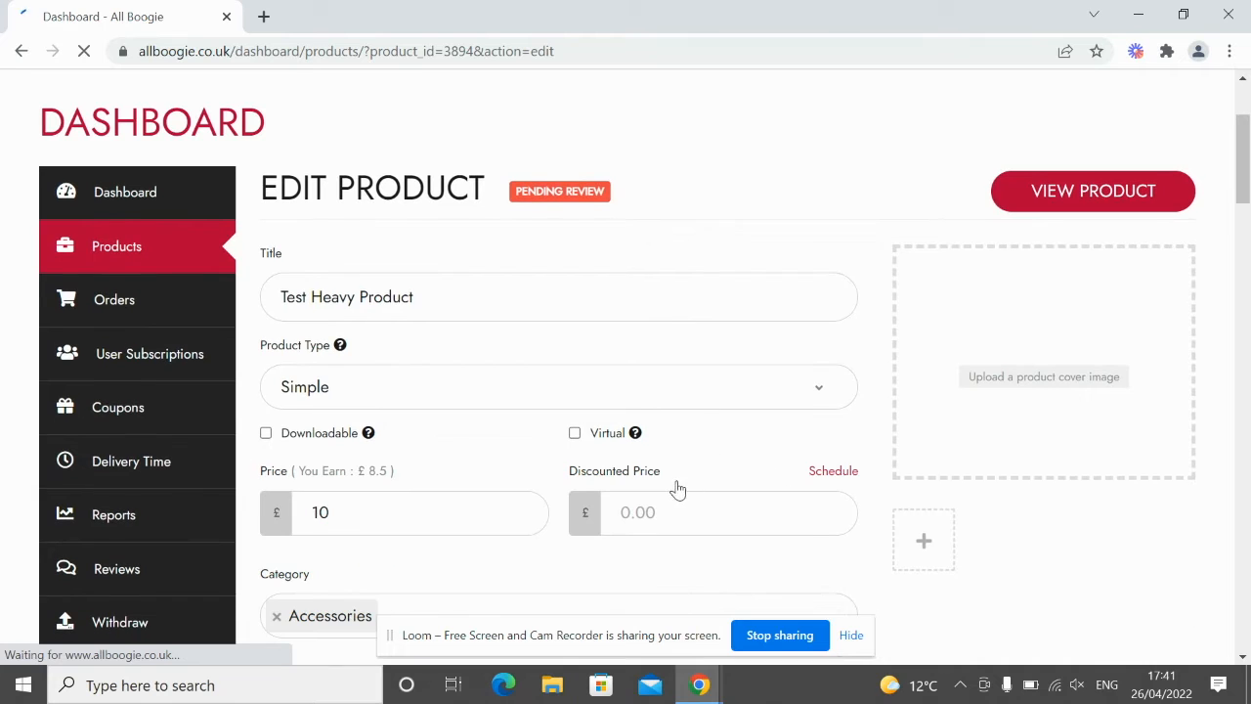
pyautogui.scroll(-2, 704, 506)
pyautogui.scroll(-6, 710, 515)
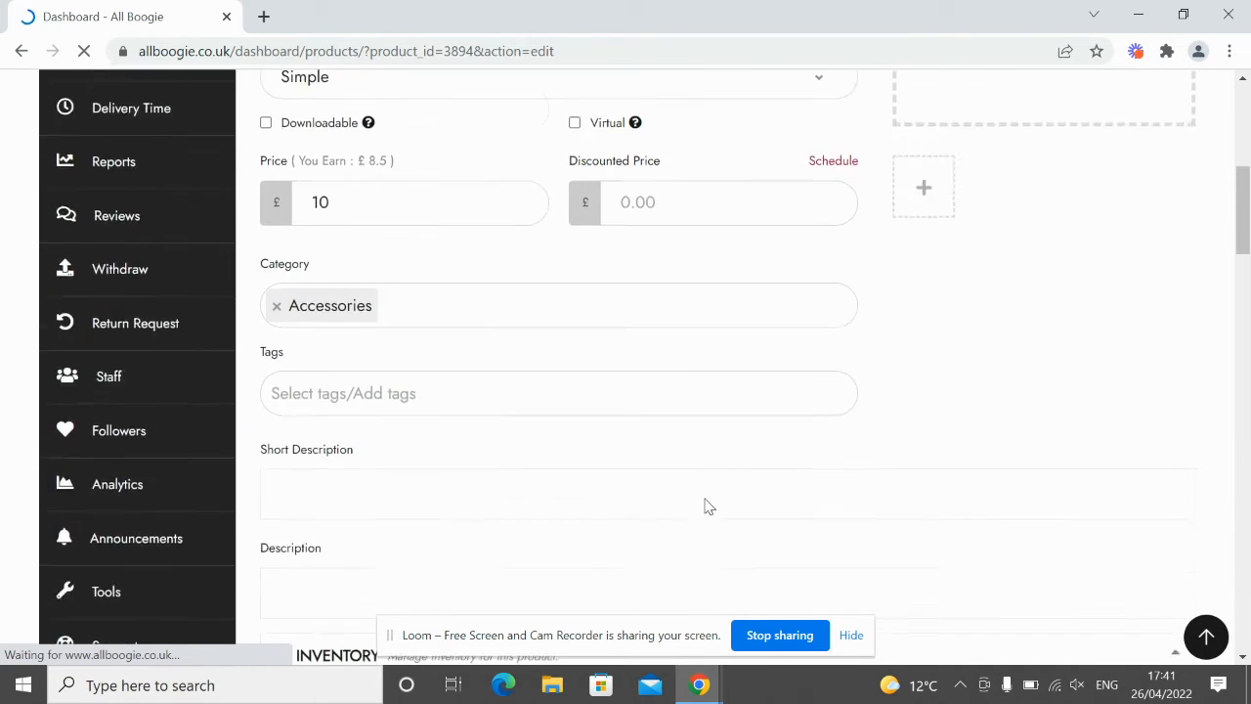
pyautogui.scroll(-7, 710, 496)
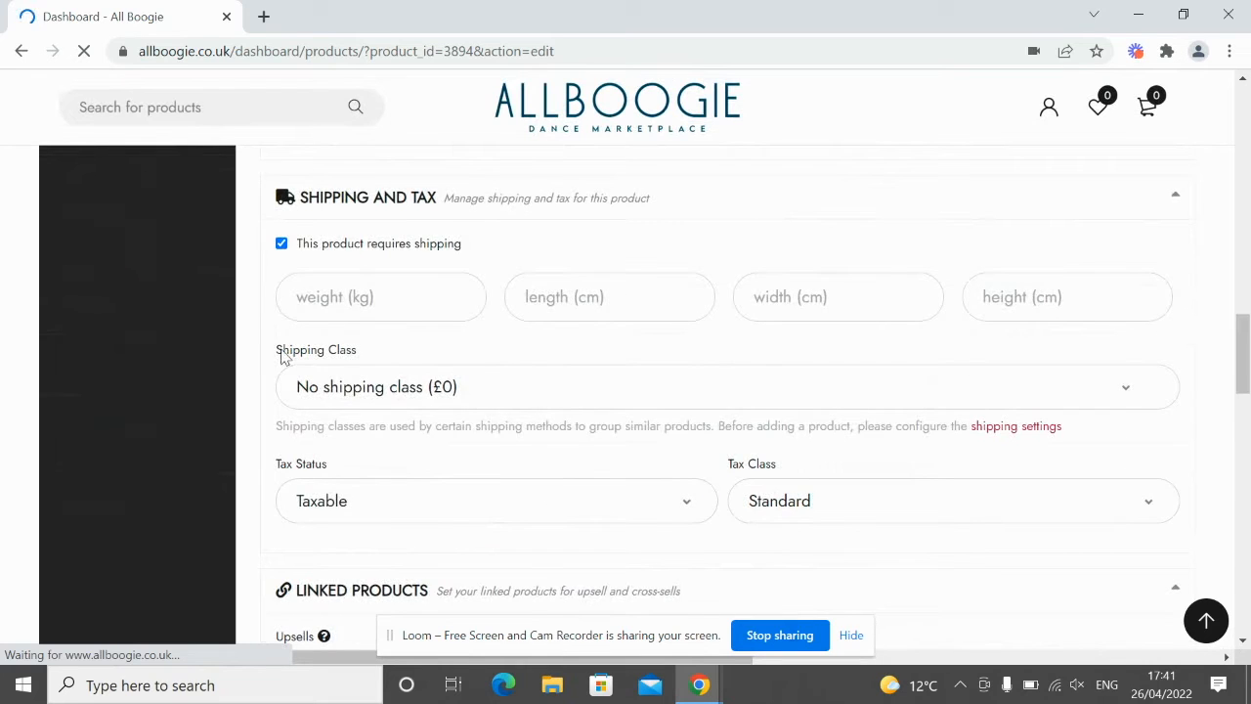
pyautogui.scroll(7, 333, 358)
pyautogui.scroll(-6, 427, 519)
pyautogui.scroll(-3, 427, 509)
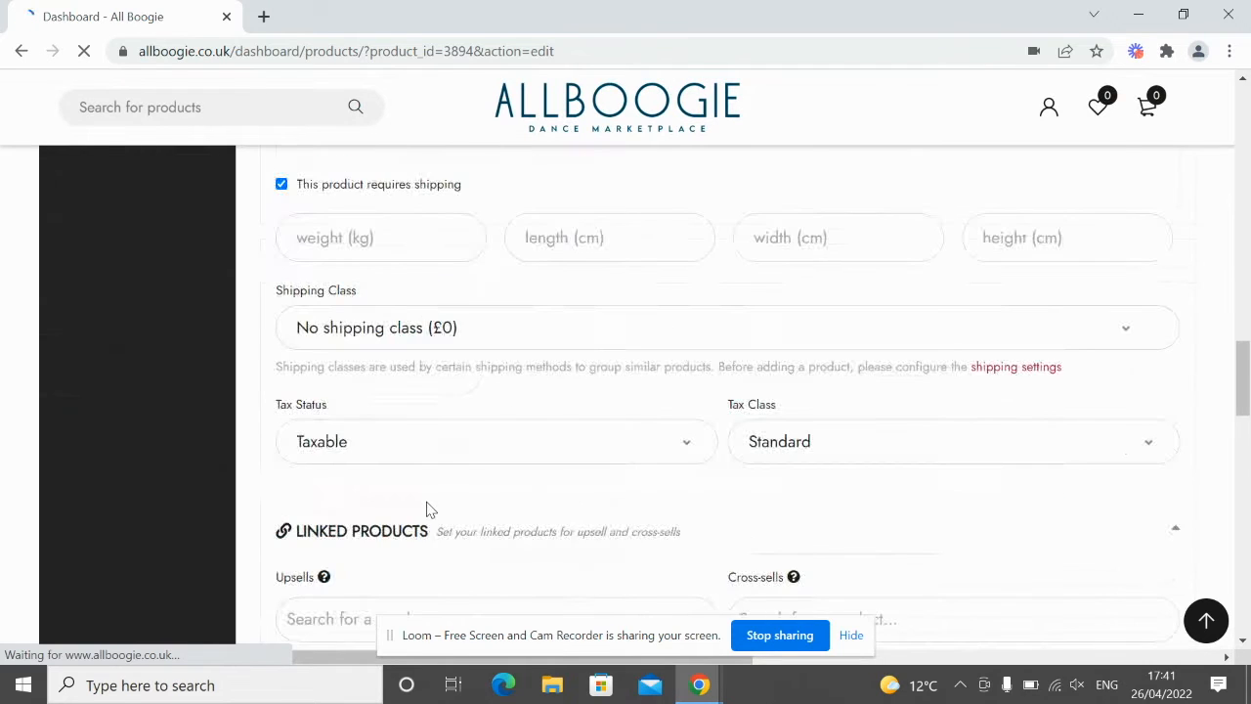
pyautogui.scroll(3, 436, 459)
pyautogui.click(376, 435)
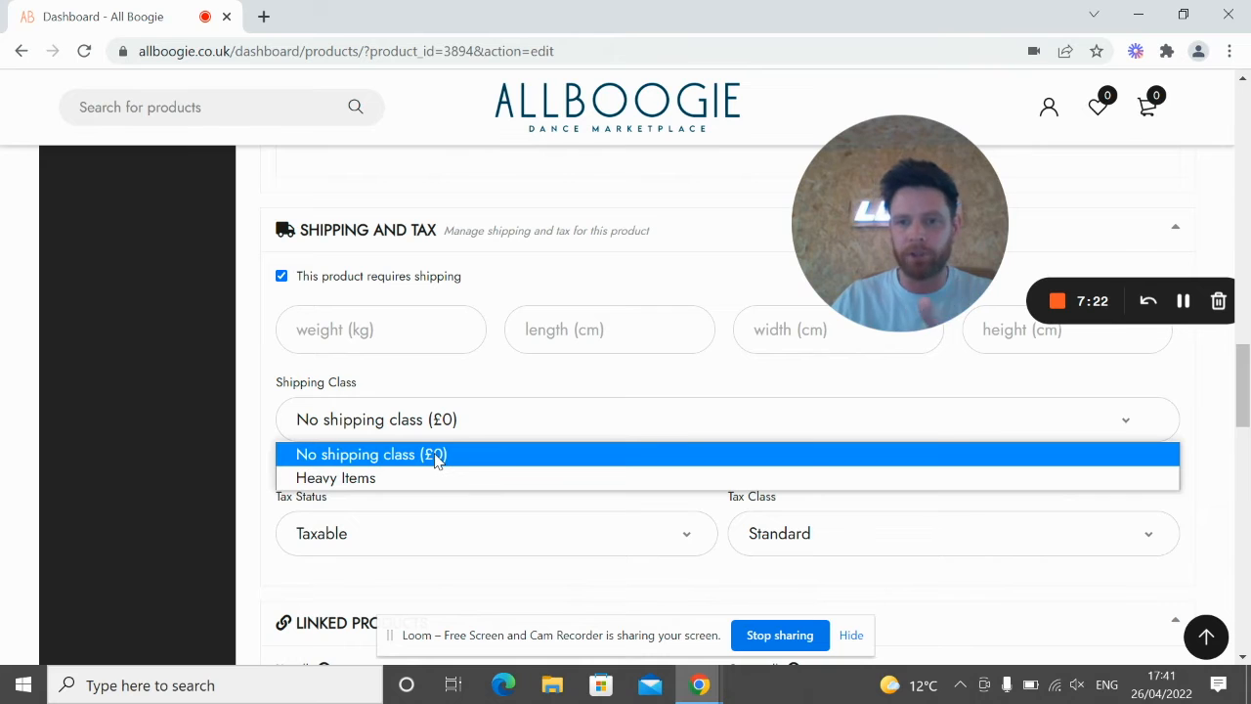
pyautogui.click(360, 479)
# Step: Save the updated Test Heavy Product
pyautogui.scroll(-8, 1006, 504)
pyautogui.scroll(3, 1005, 509)
pyautogui.scroll(-10, 997, 508)
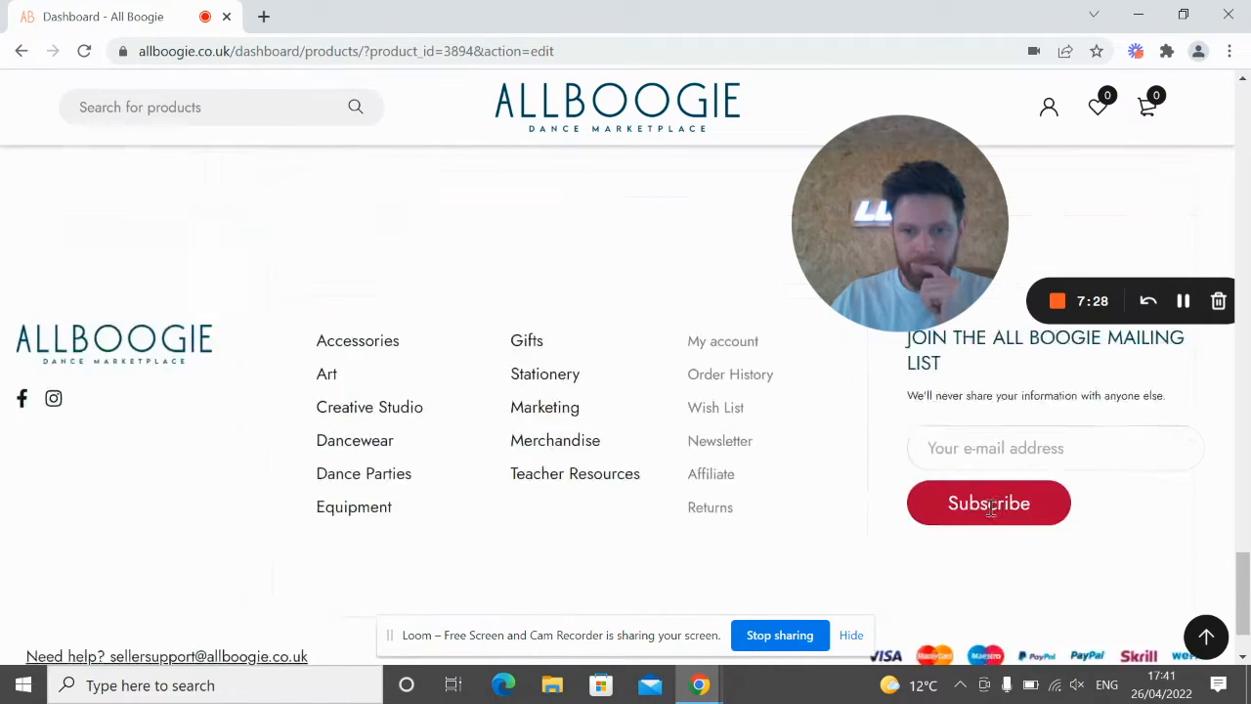
pyautogui.scroll(5, 995, 463)
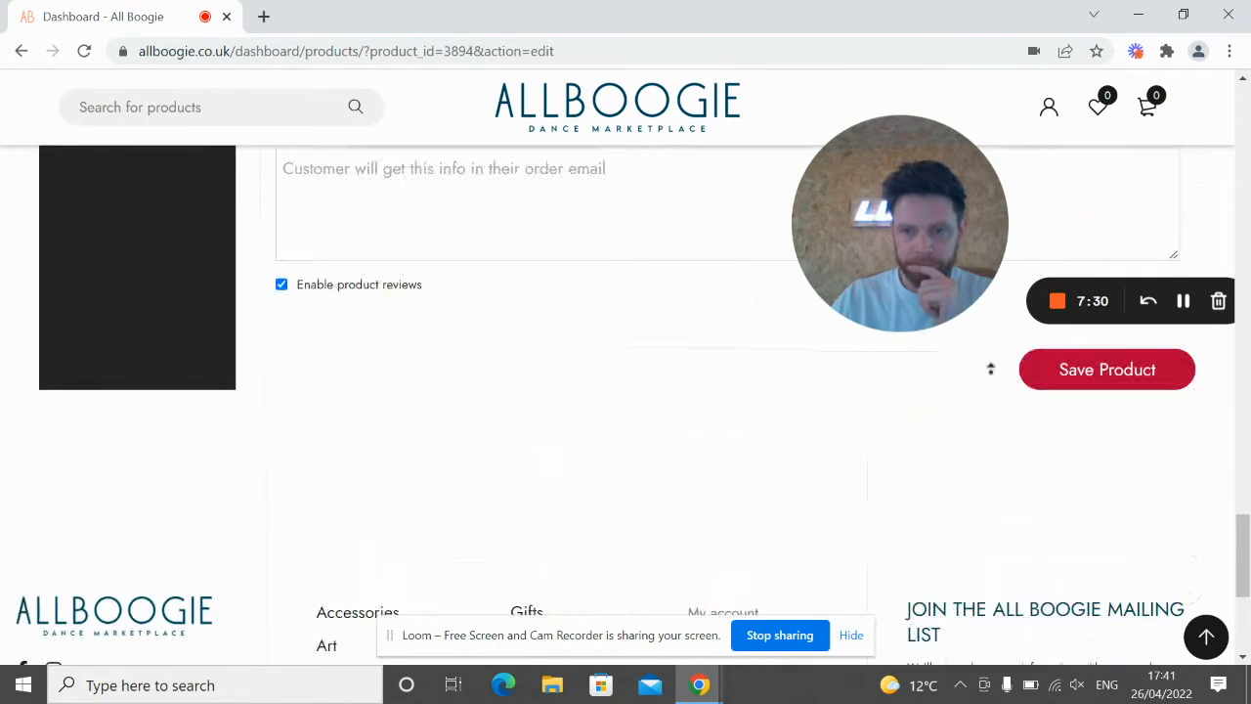
pyautogui.click(1082, 528)
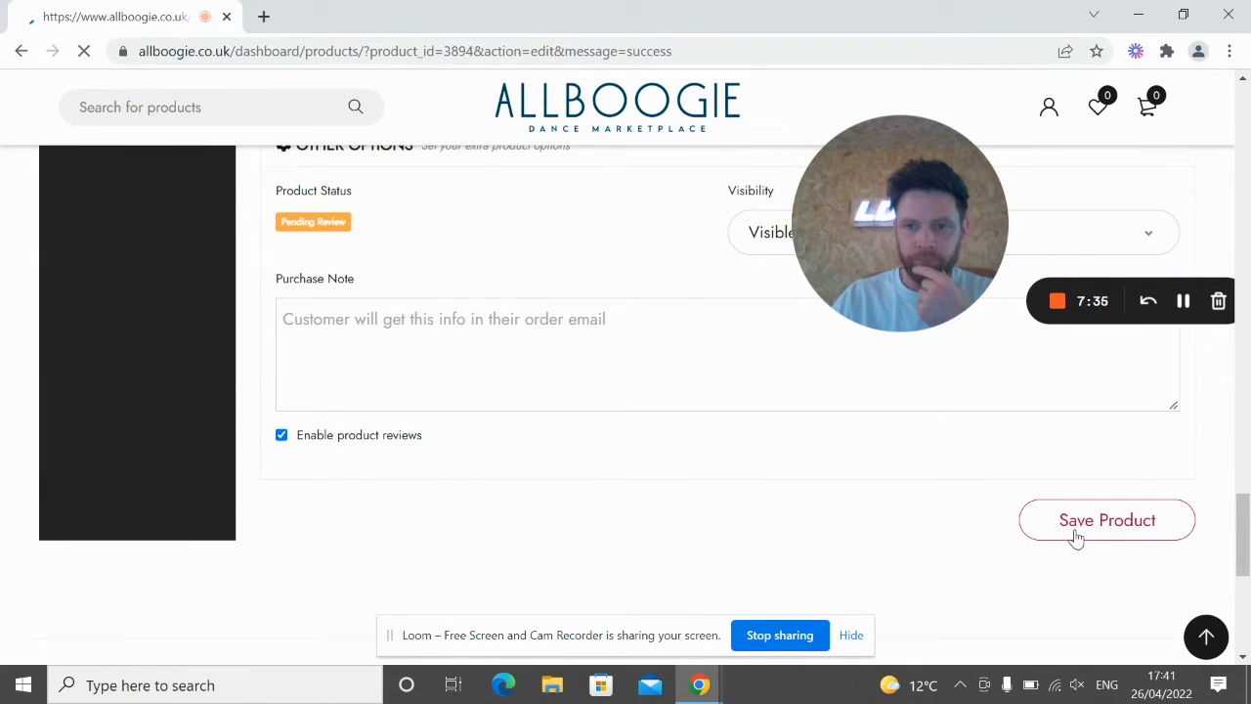
# Step: Return to the Products list and confirm Test Heavy Product shows Pending Review at £10.00
pyautogui.scroll(-4, 552, 501)
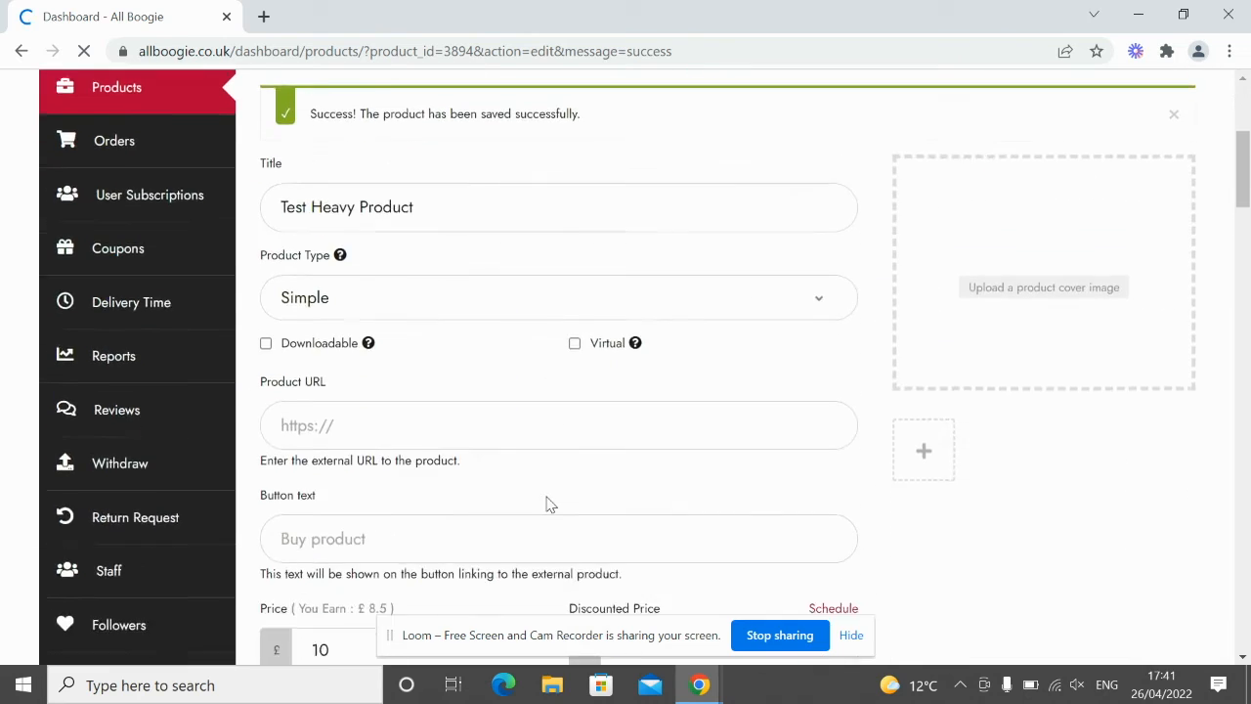
pyautogui.scroll(-4, 548, 504)
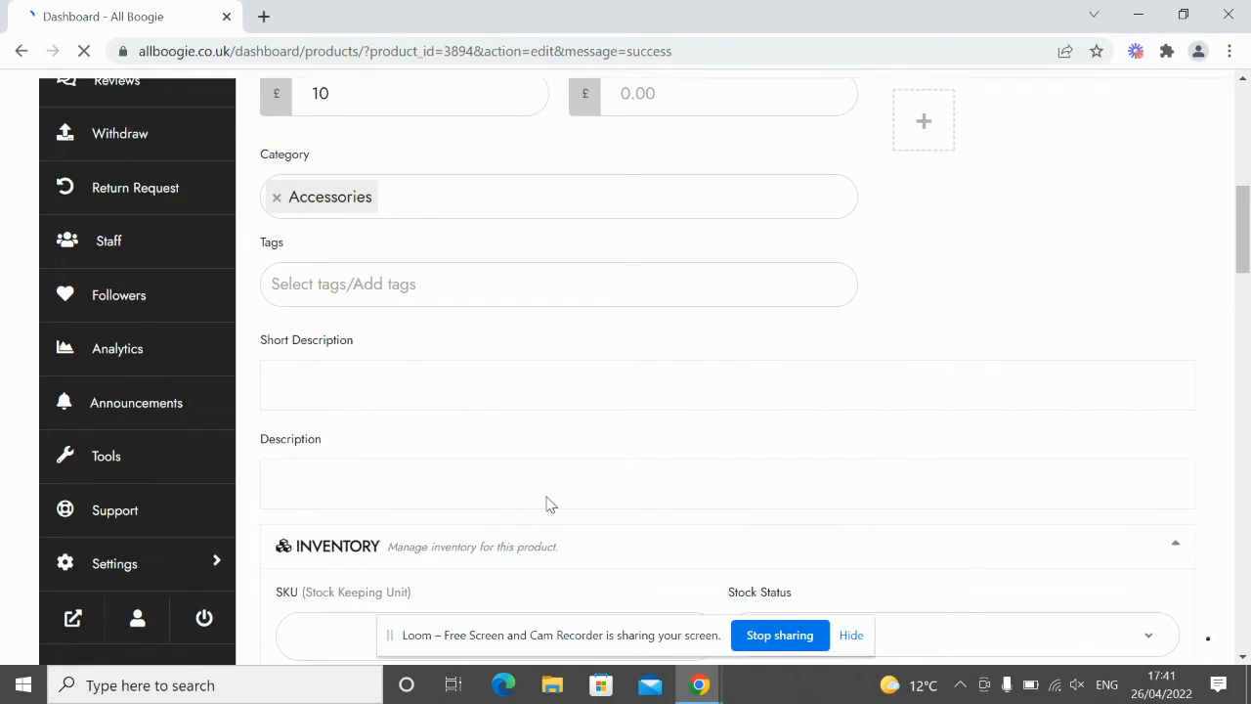
pyautogui.scroll(8, 548, 504)
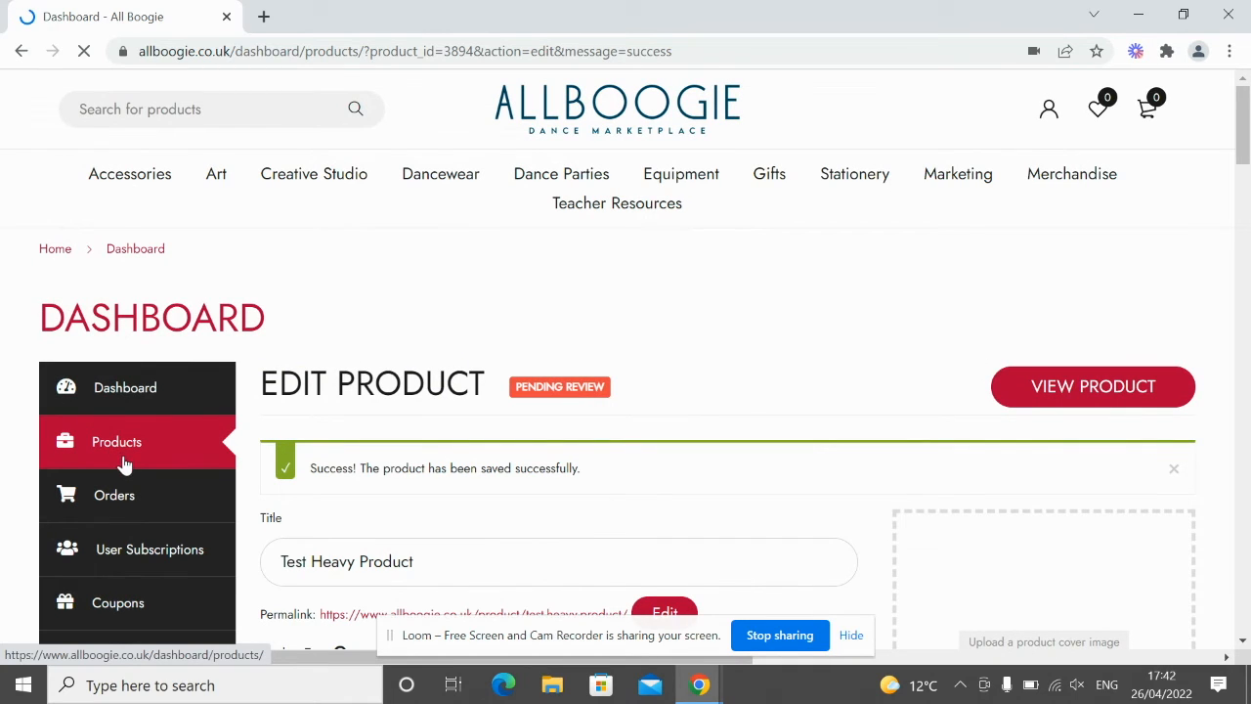
pyautogui.click(125, 466)
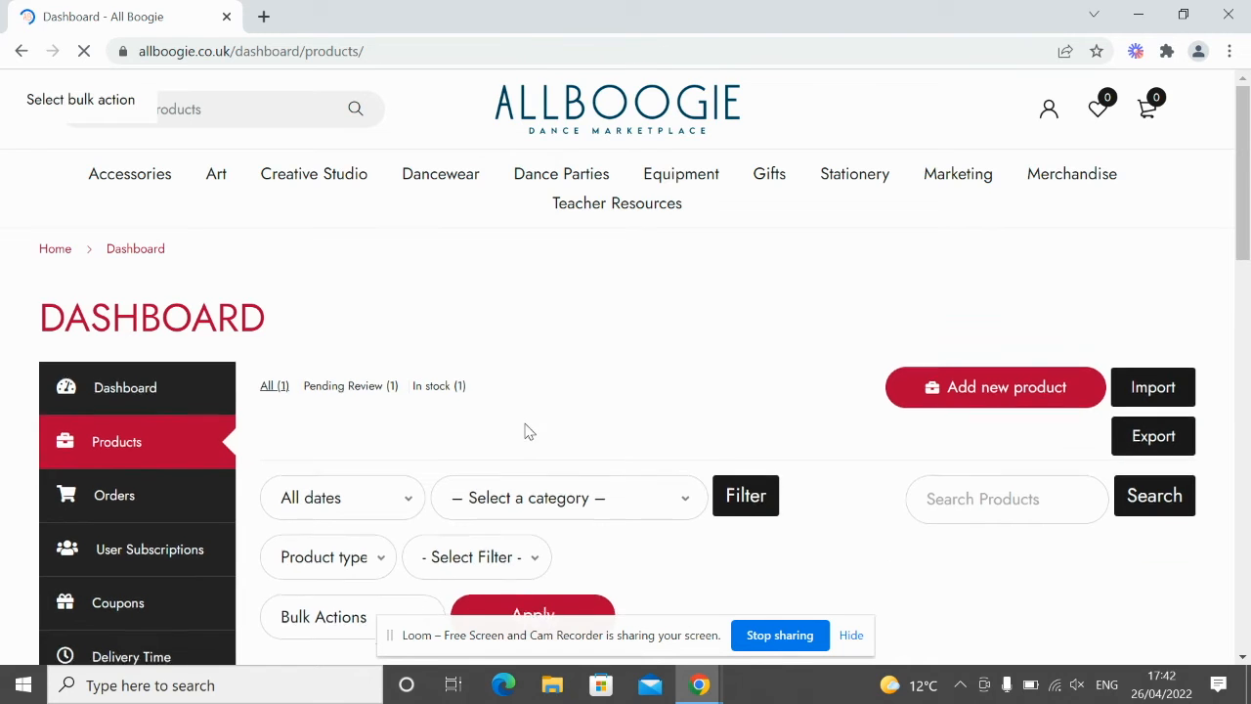
pyautogui.scroll(-3, 525, 430)
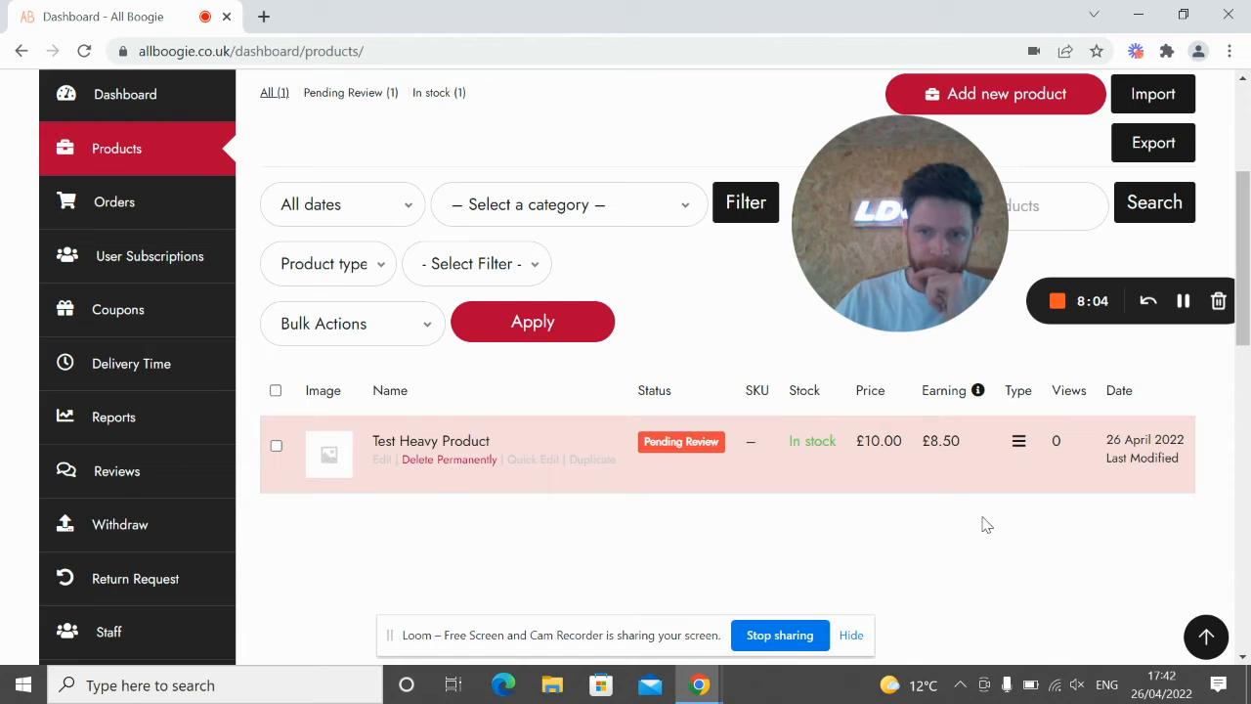
pyautogui.scroll(-1, 142, 557)
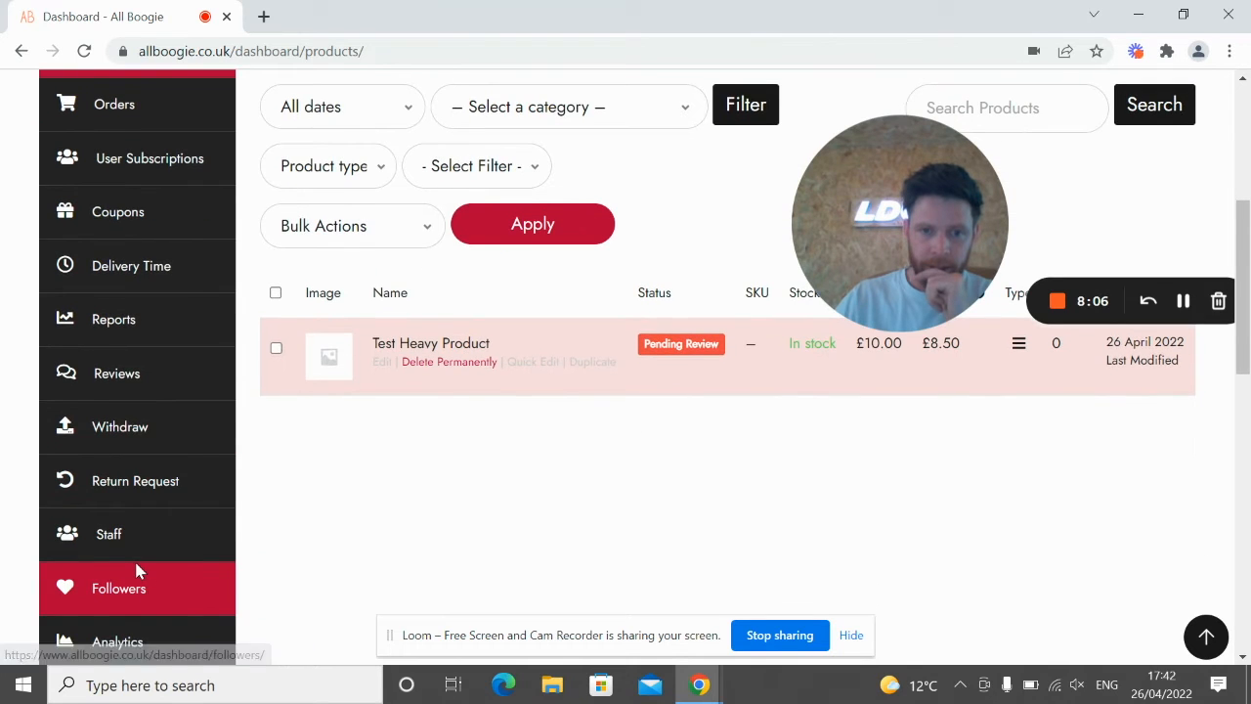
pyautogui.scroll(-4, 137, 569)
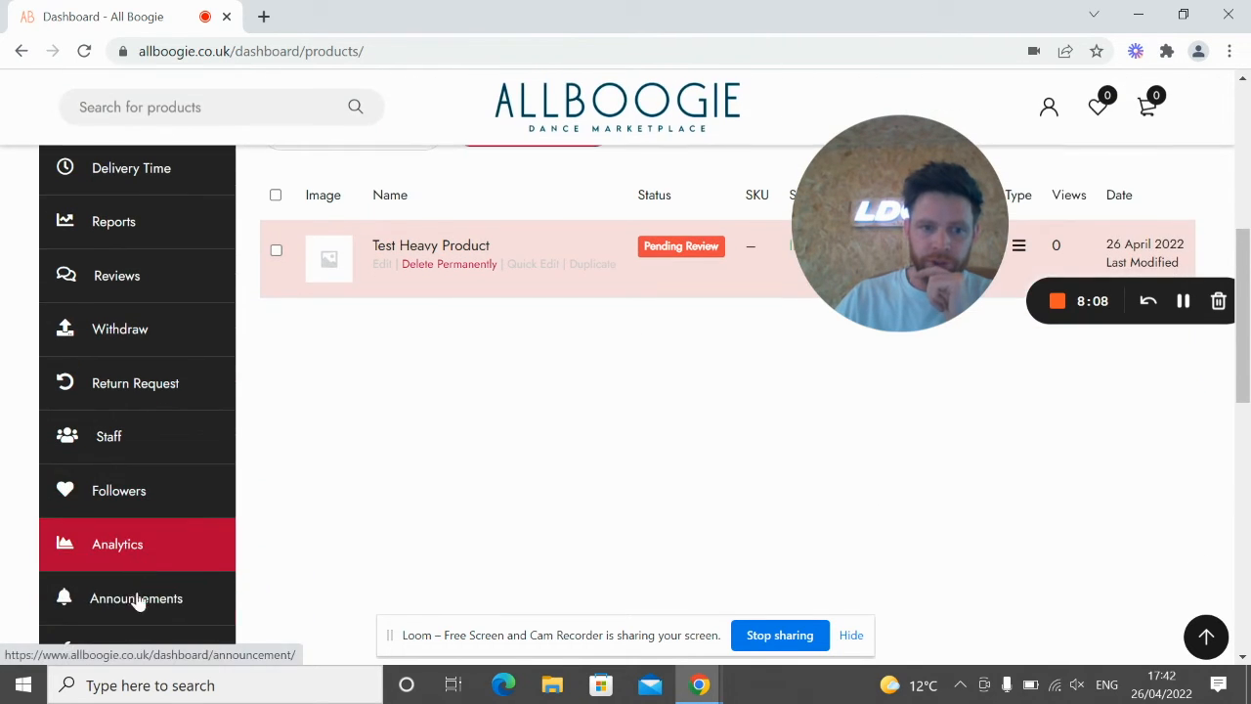
# Step: Go to the store's Shipping settings and open the UK Shipping zone for editing
pyautogui.click(134, 569)
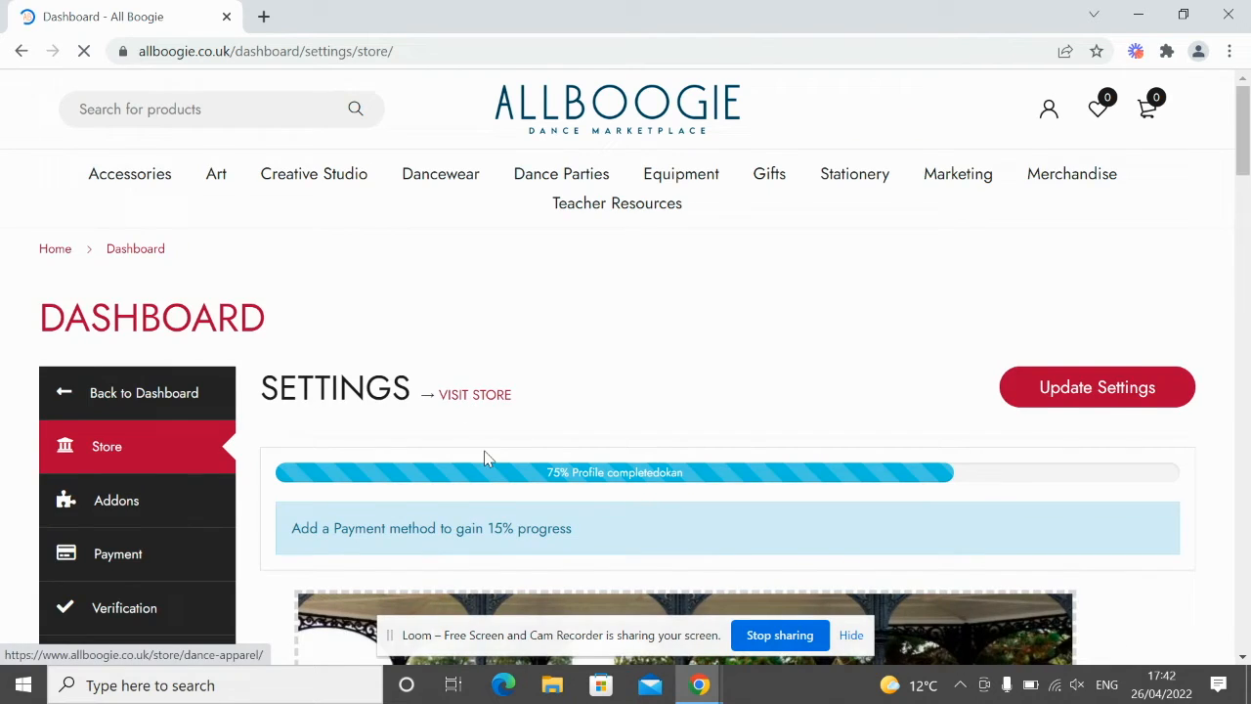
pyautogui.scroll(-4, 479, 430)
pyautogui.scroll(1, 379, 440)
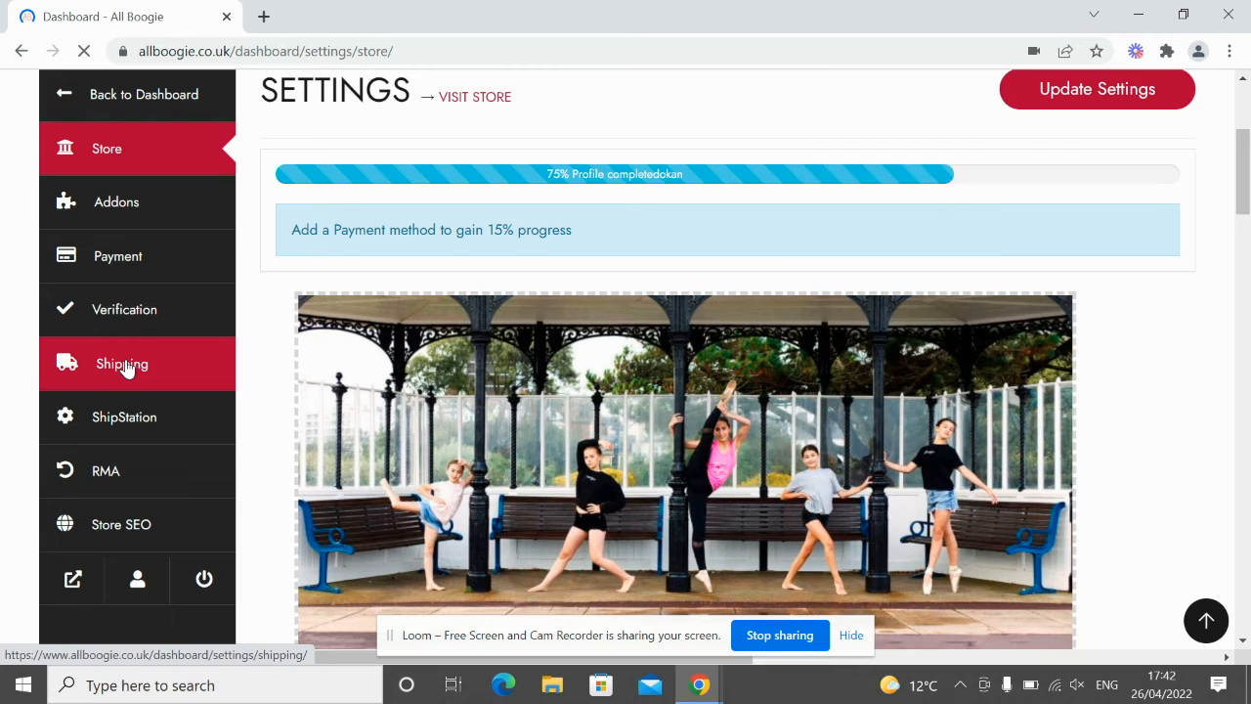
pyautogui.click(125, 367)
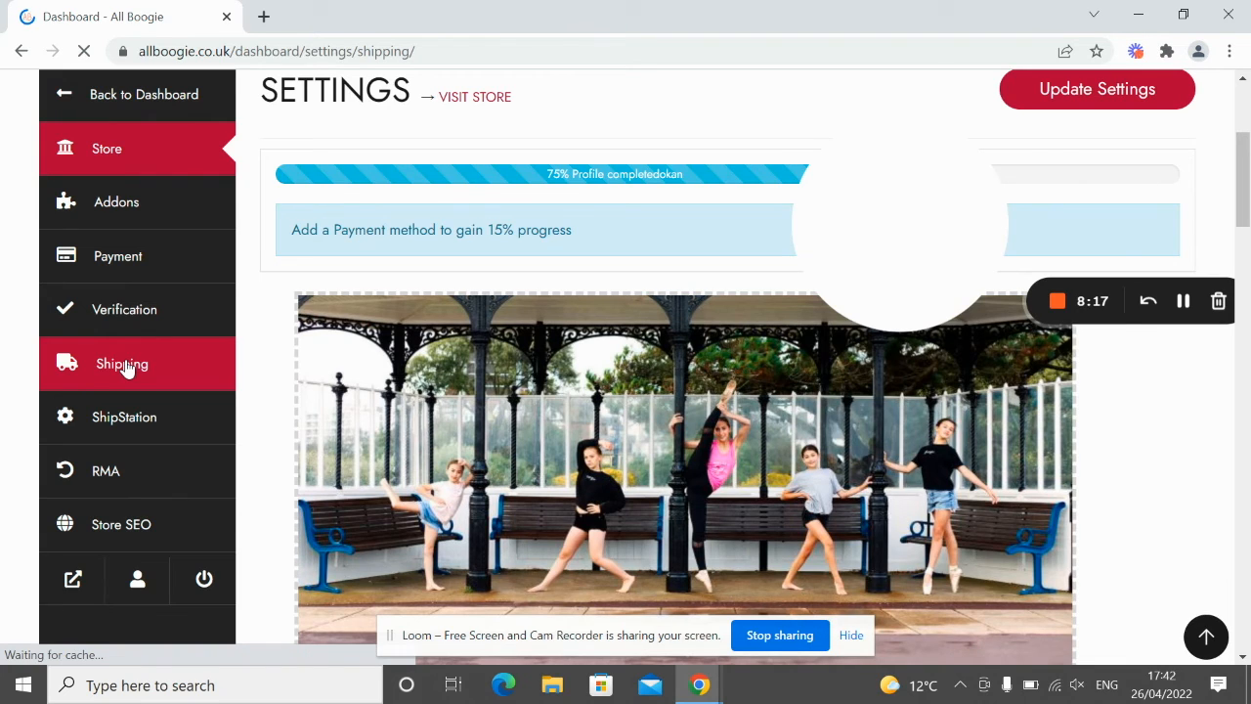
pyautogui.scroll(-3, 508, 495)
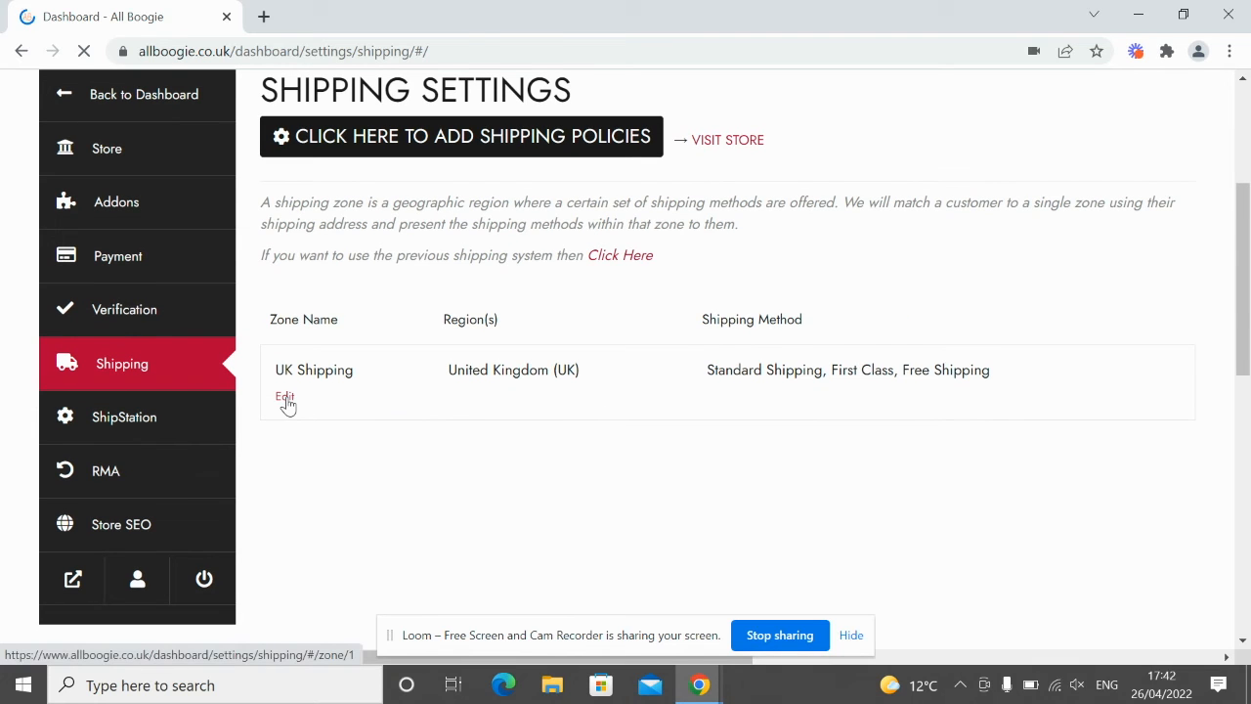
pyautogui.click(284, 399)
pyautogui.scroll(-2, 344, 402)
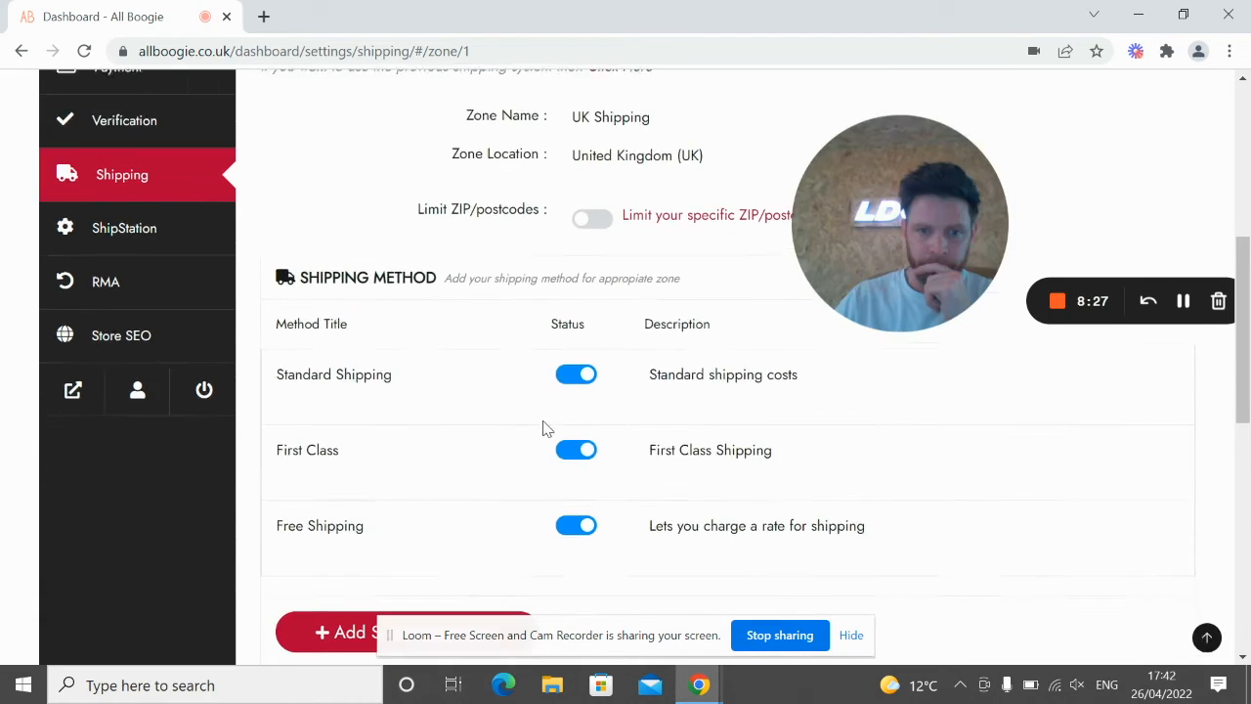
# Step: Re-save Standard Shipping unchanged with cost 4 and Heavy Items class cost 15
pyautogui.click(284, 400)
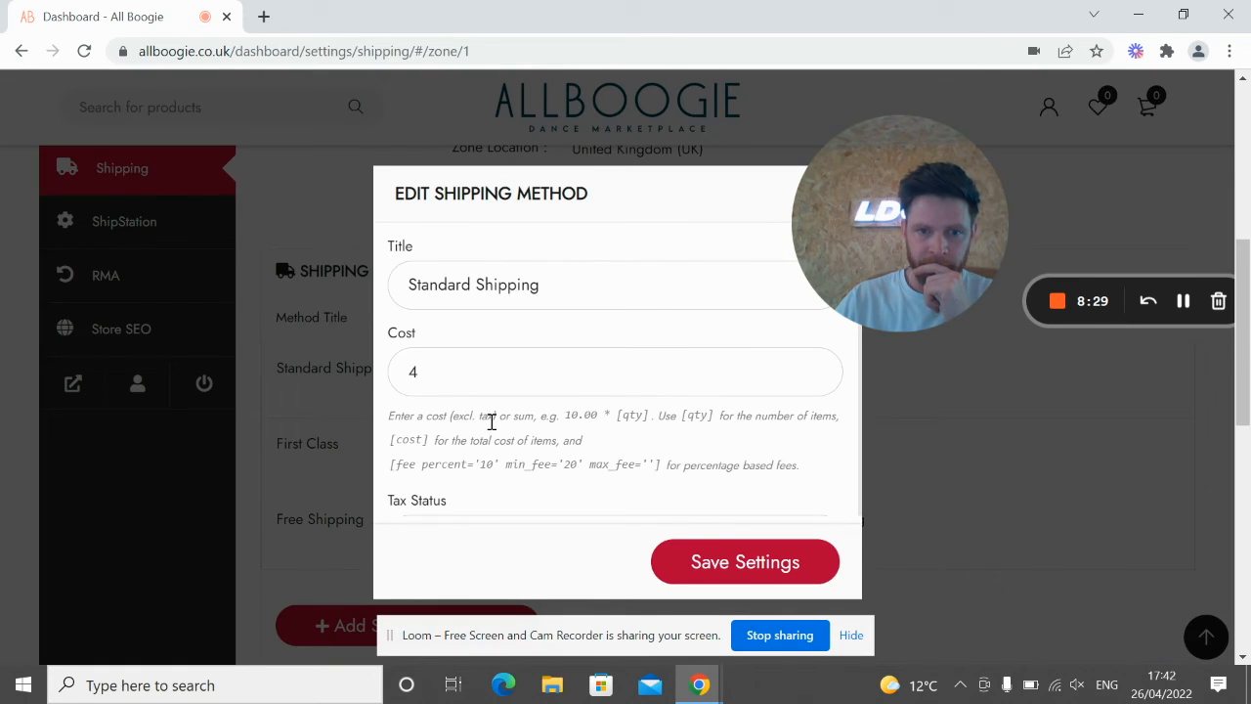
pyautogui.scroll(-3, 422, 391)
pyautogui.scroll(-1, 424, 396)
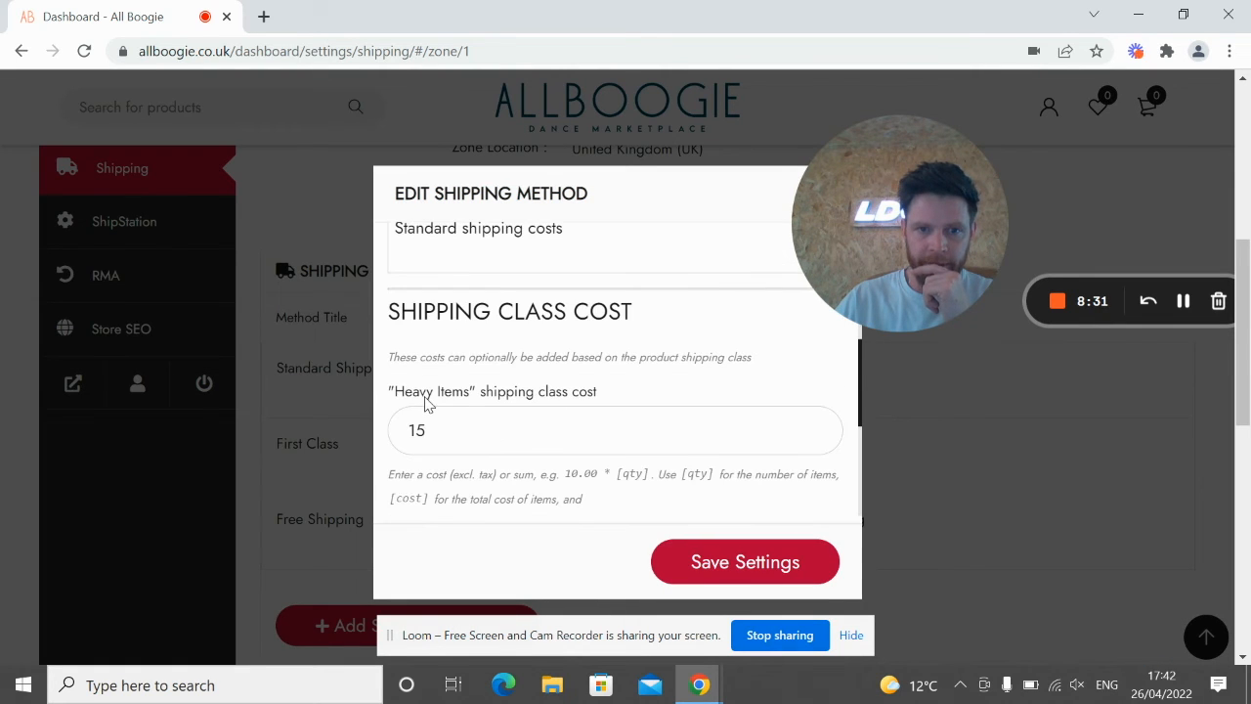
pyautogui.scroll(4, 453, 421)
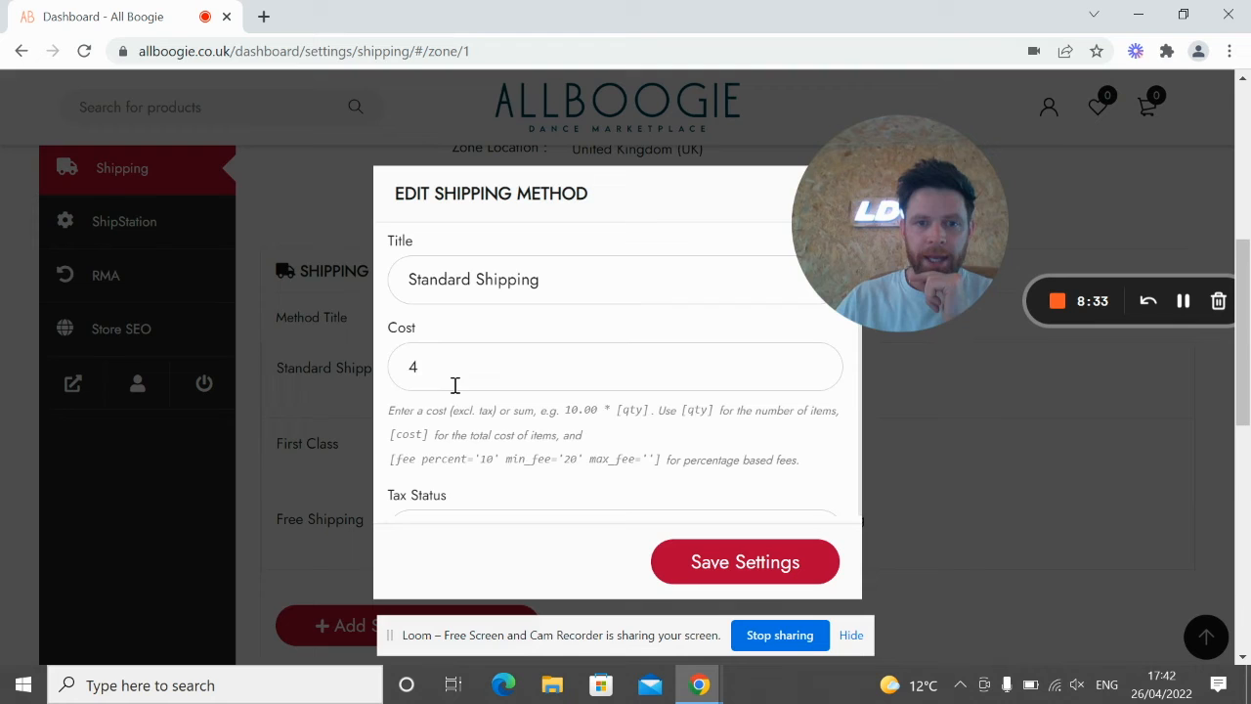
pyautogui.scroll(-3, 430, 409)
pyautogui.scroll(-1, 434, 449)
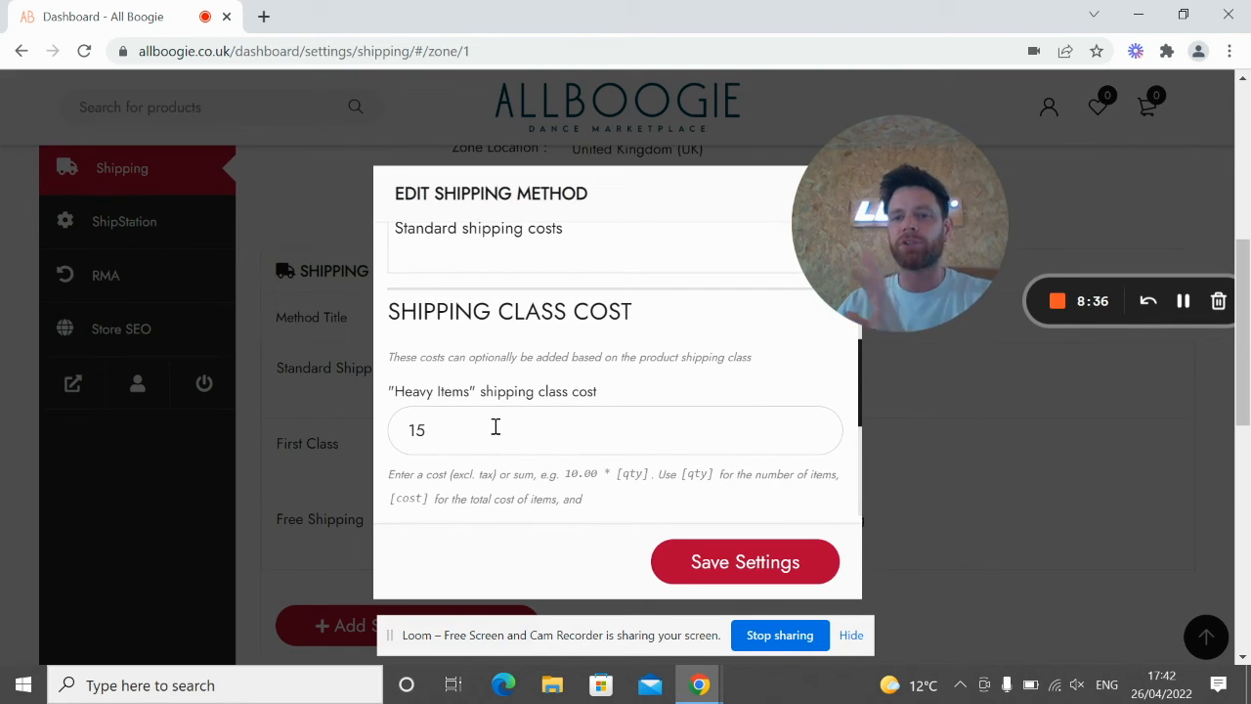
pyautogui.click(715, 574)
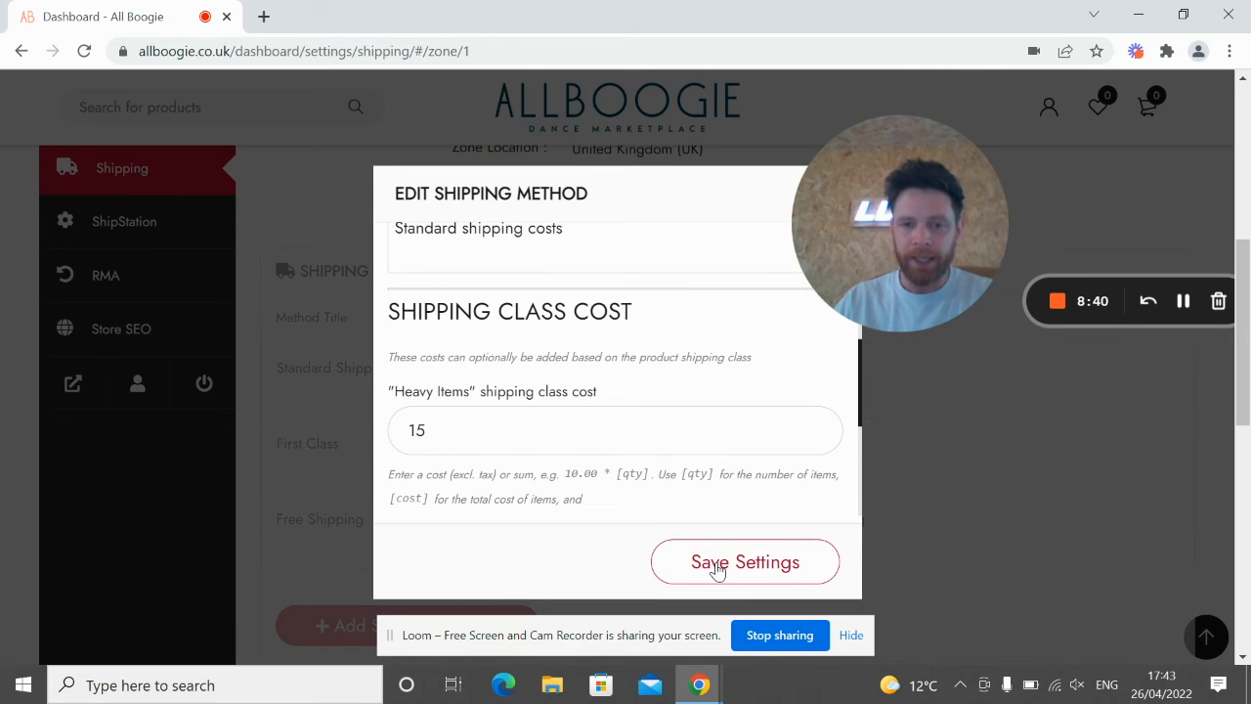
pyautogui.scroll(-1, 314, 389)
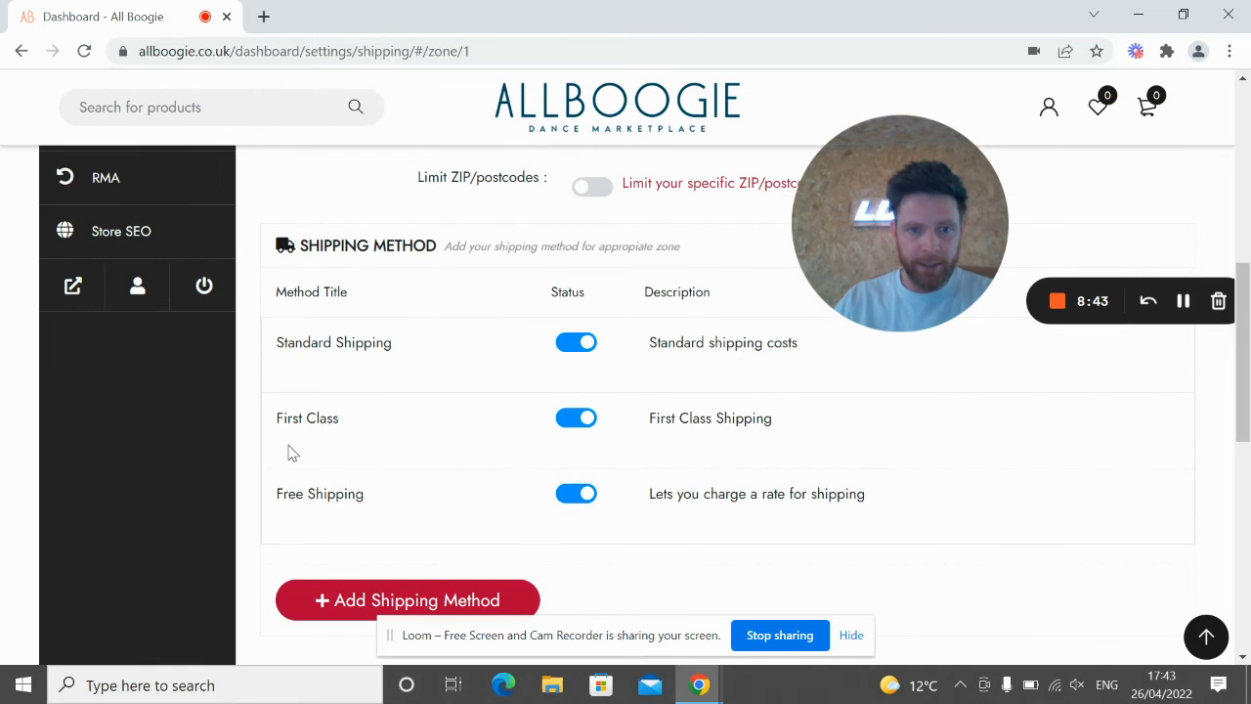
# Step: Enter a Heavy Items shipping class cost of 17 for First Class and save
pyautogui.click(287, 446)
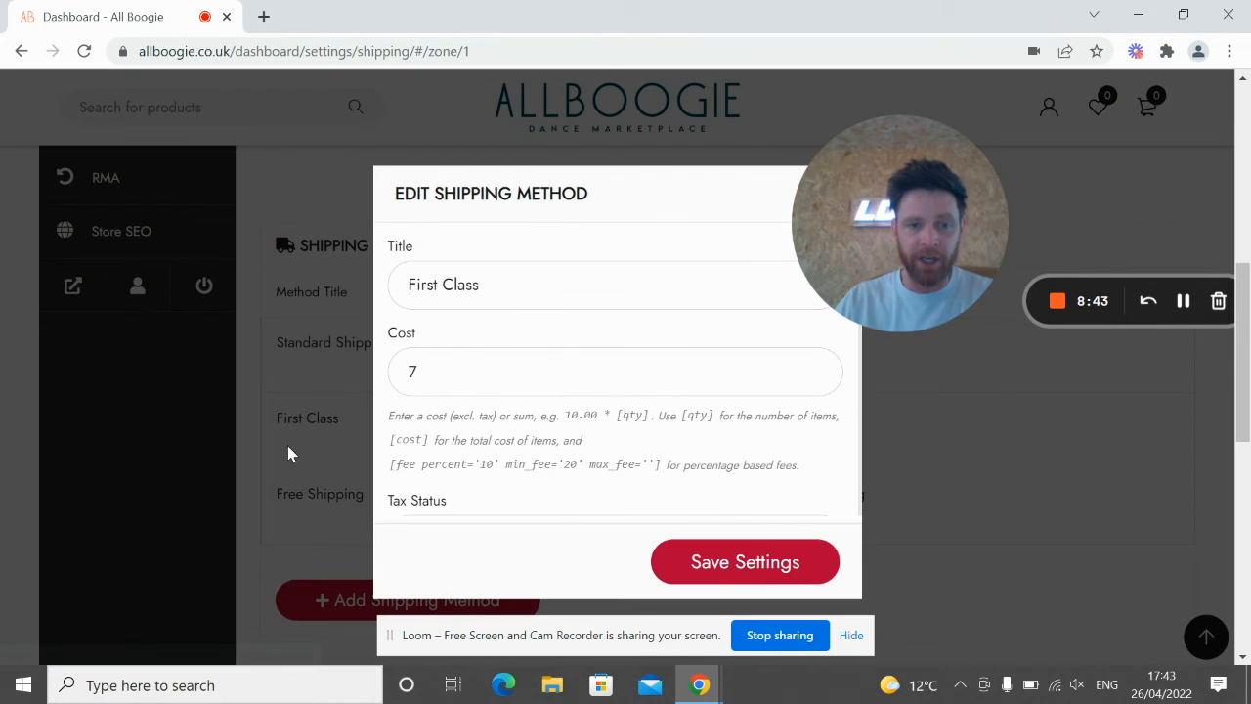
pyautogui.scroll(-2, 466, 414)
pyautogui.scroll(-1, 444, 433)
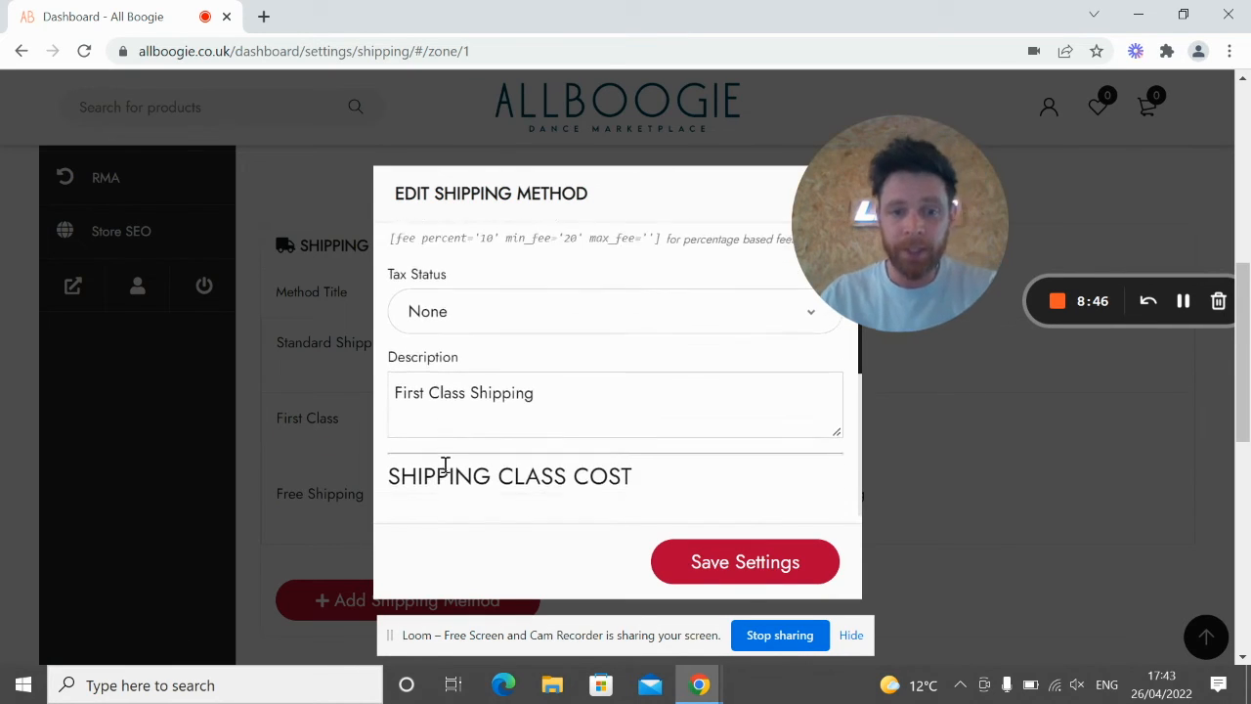
pyautogui.scroll(-1, 467, 496)
pyautogui.click(463, 450)
pyautogui.write('17')
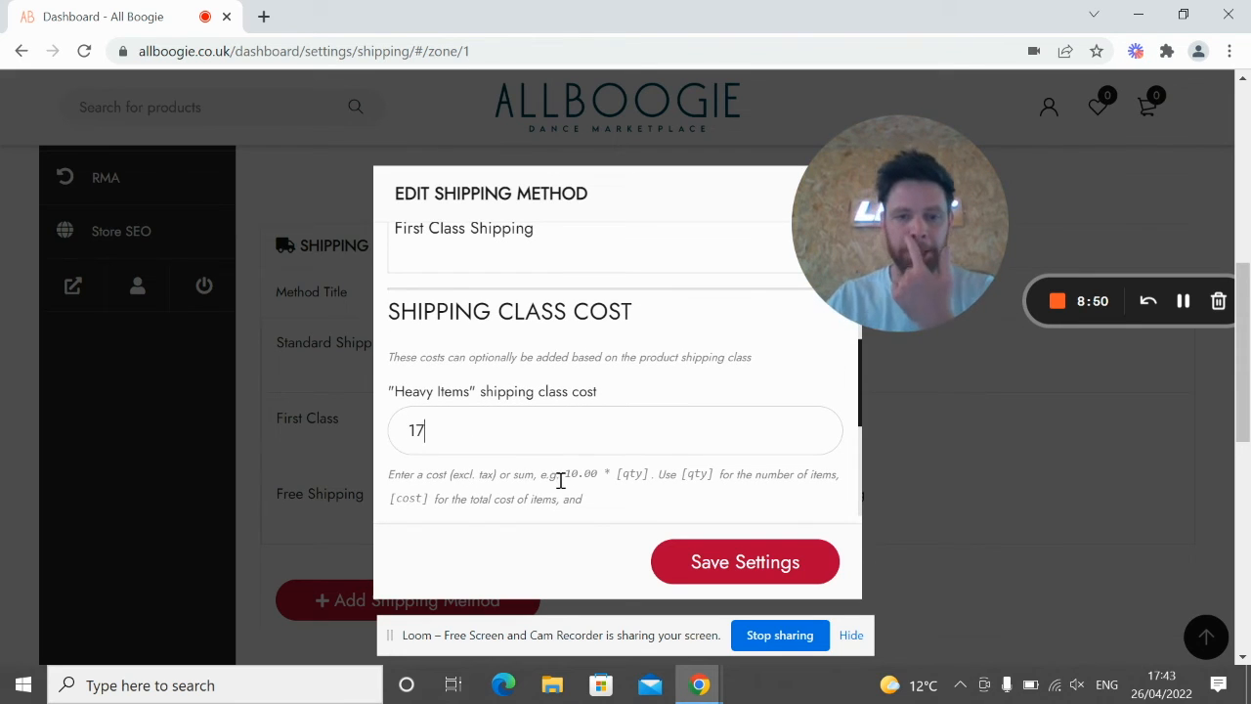
pyautogui.click(740, 561)
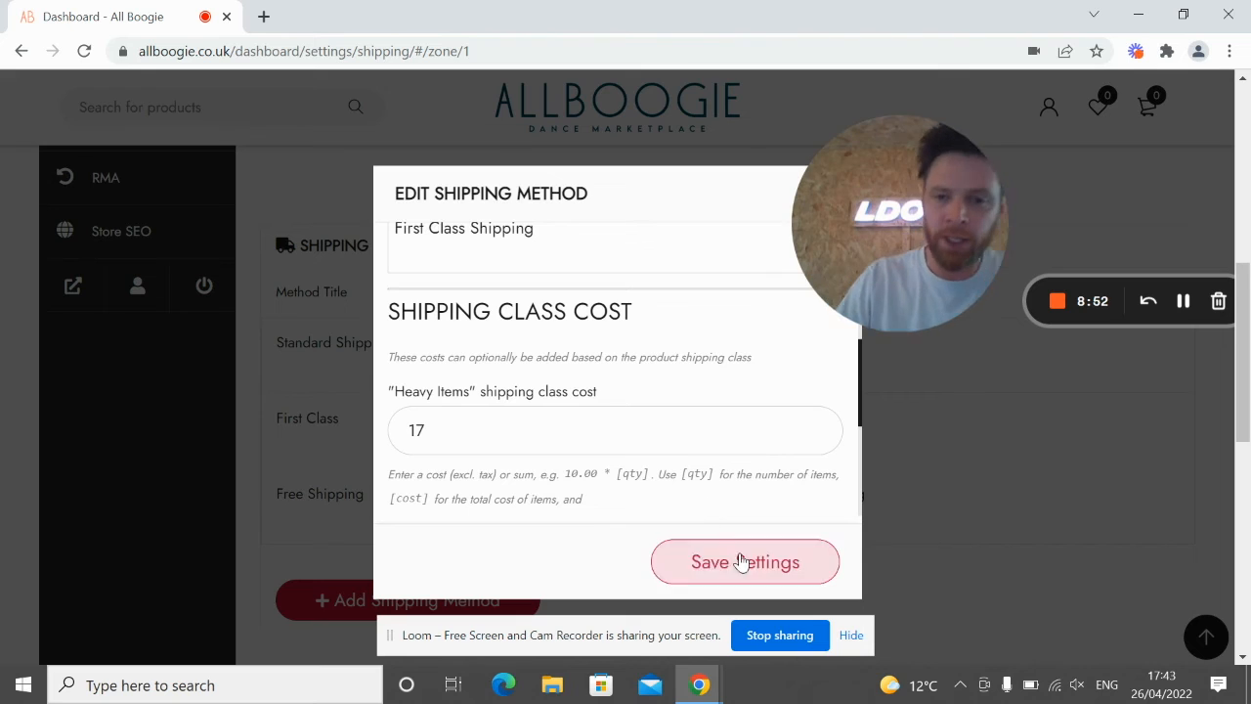
# Step: Recheck First Class's Heavy Items cost of 17 and save the settings again
pyautogui.scroll(5, 587, 474)
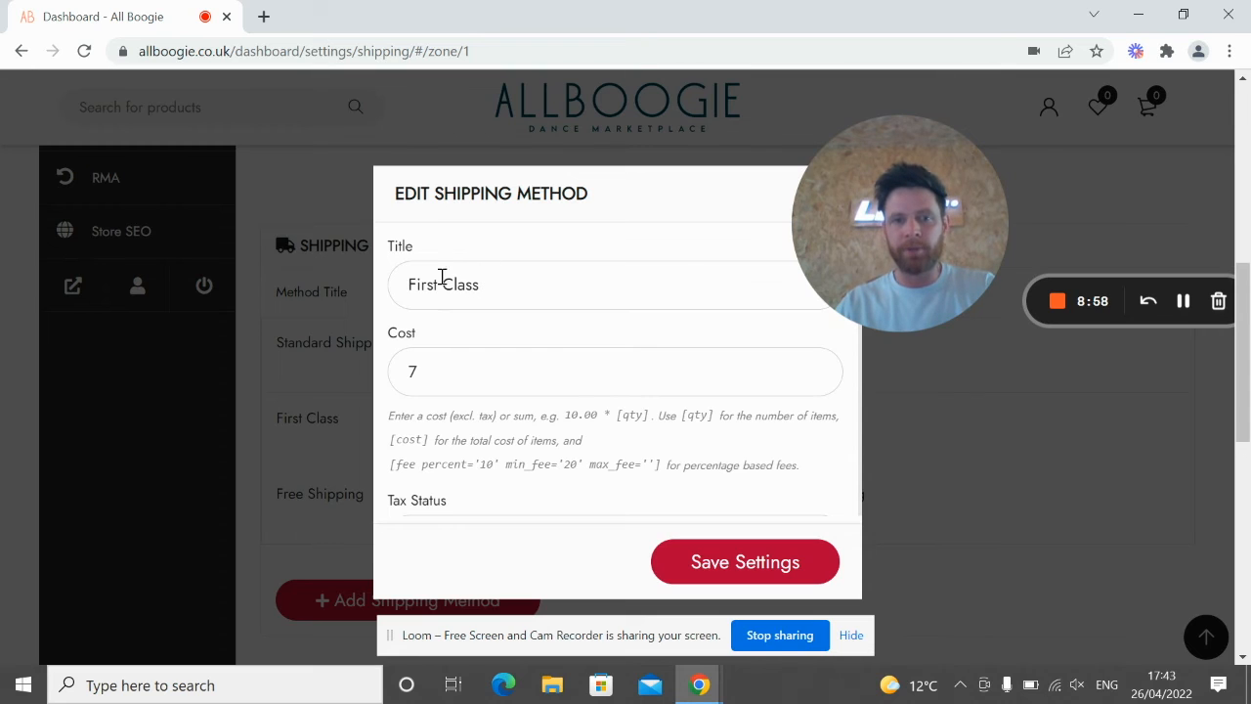
pyautogui.scroll(-5, 450, 430)
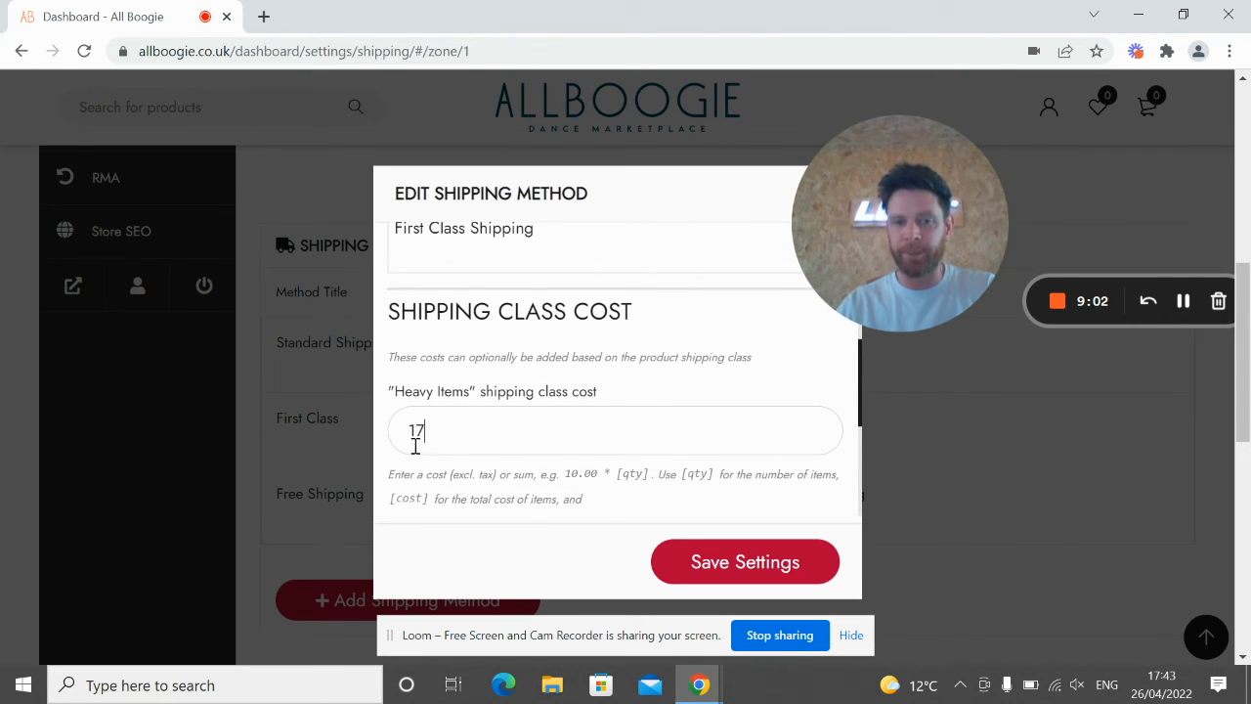
pyautogui.click(459, 415)
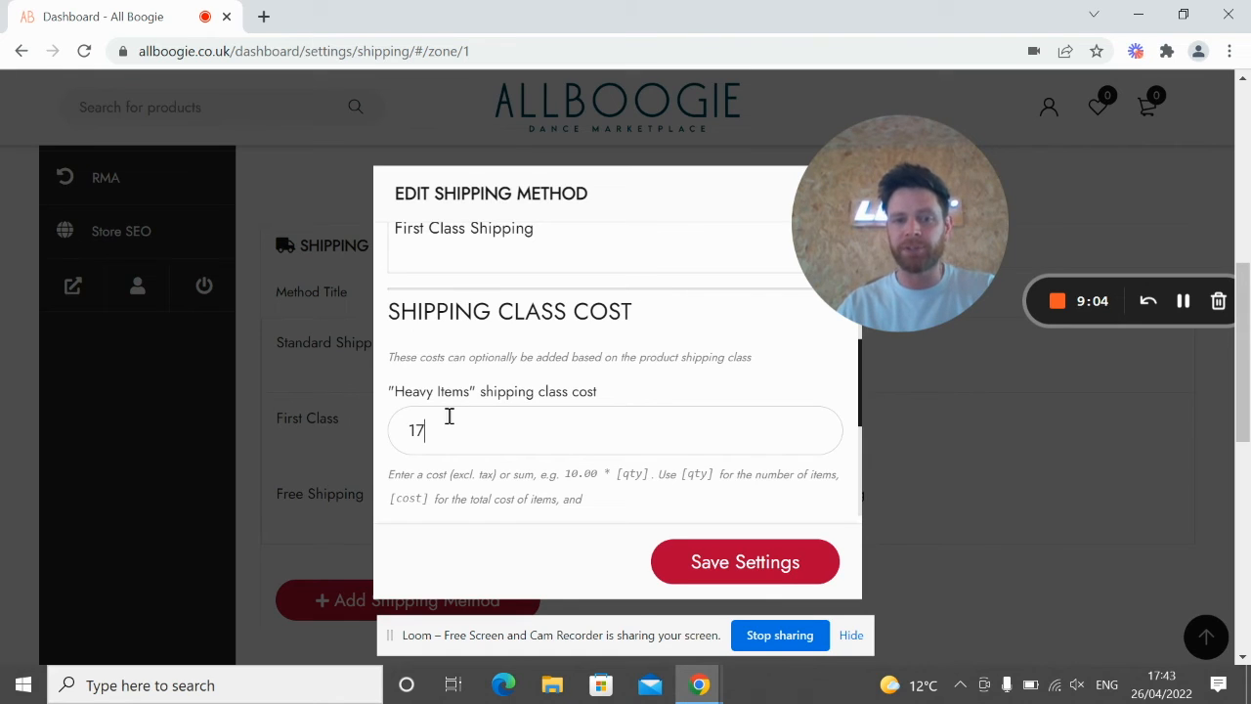
pyautogui.click(729, 570)
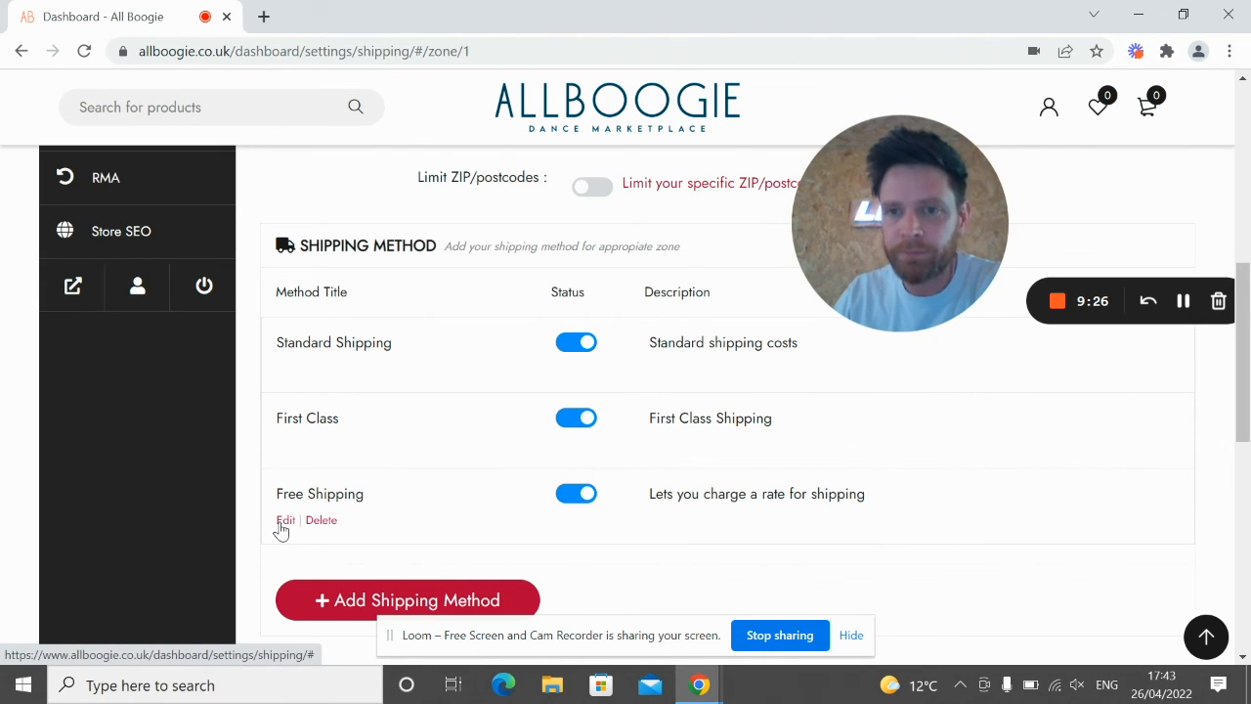
# Step: Set Free Shipping's minimum order amount to 30 and save the method
pyautogui.click(284, 521)
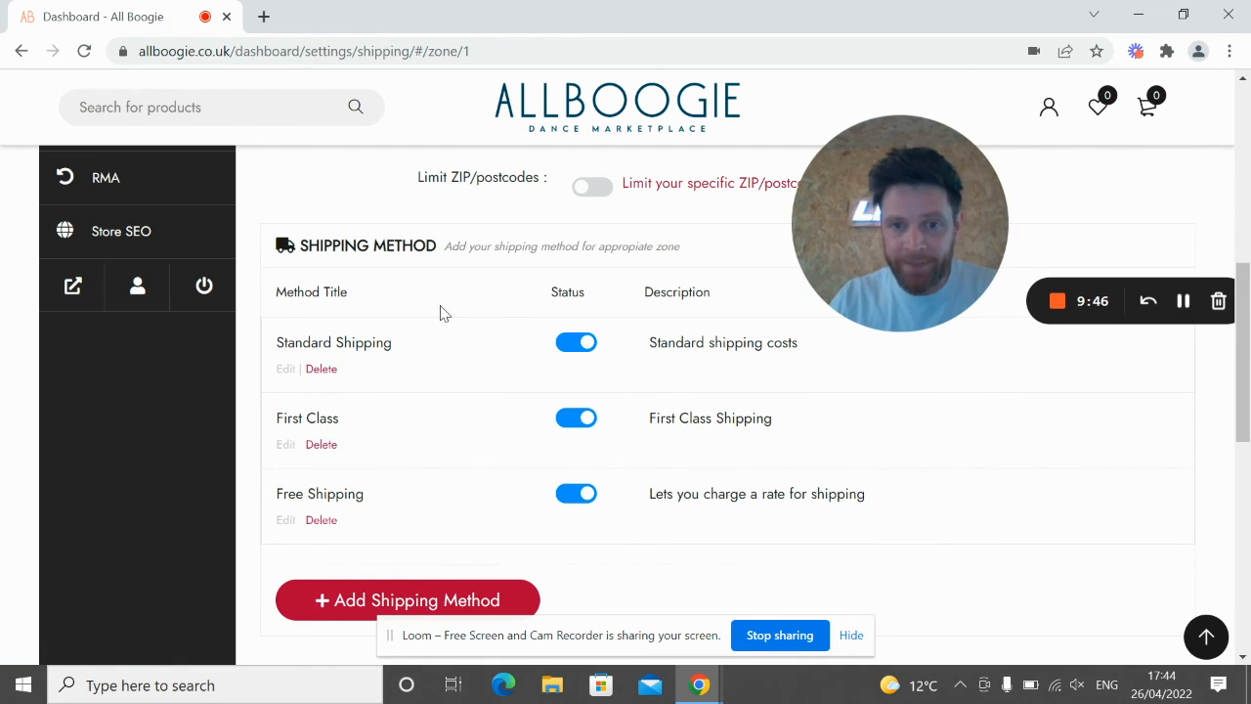
pyautogui.click(284, 521)
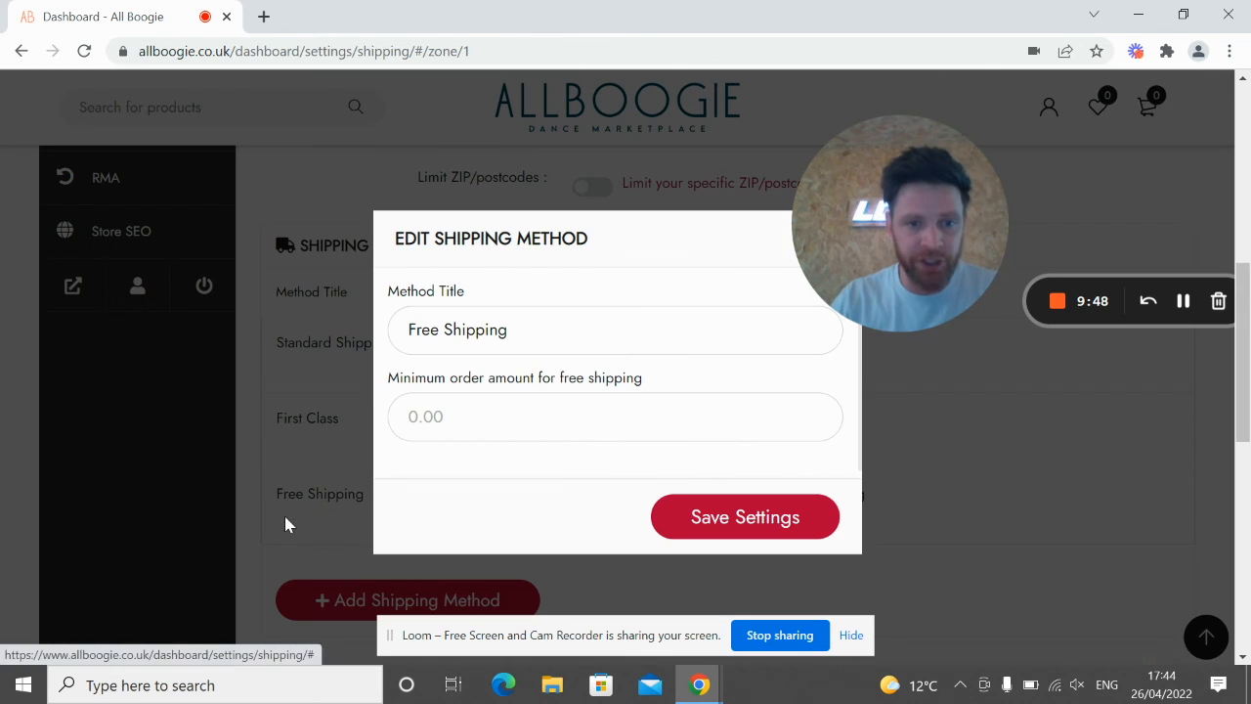
pyautogui.click(499, 413)
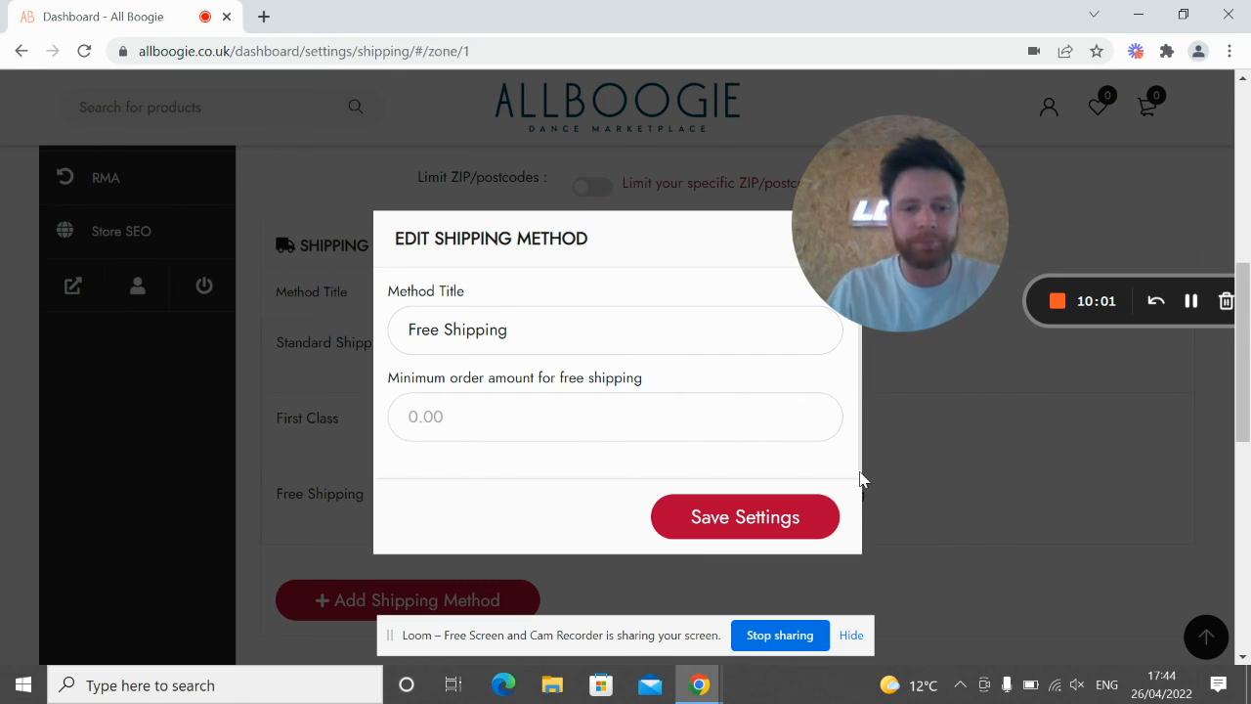
pyautogui.write('30')
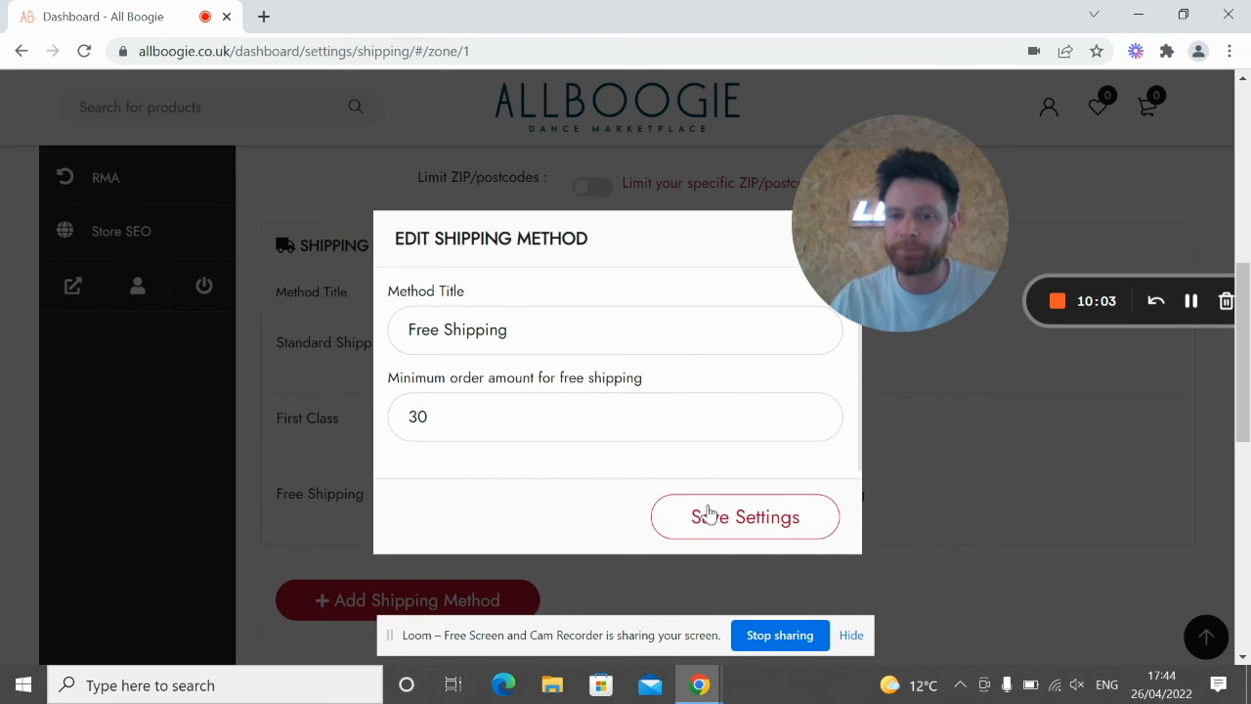
pyautogui.click(709, 513)
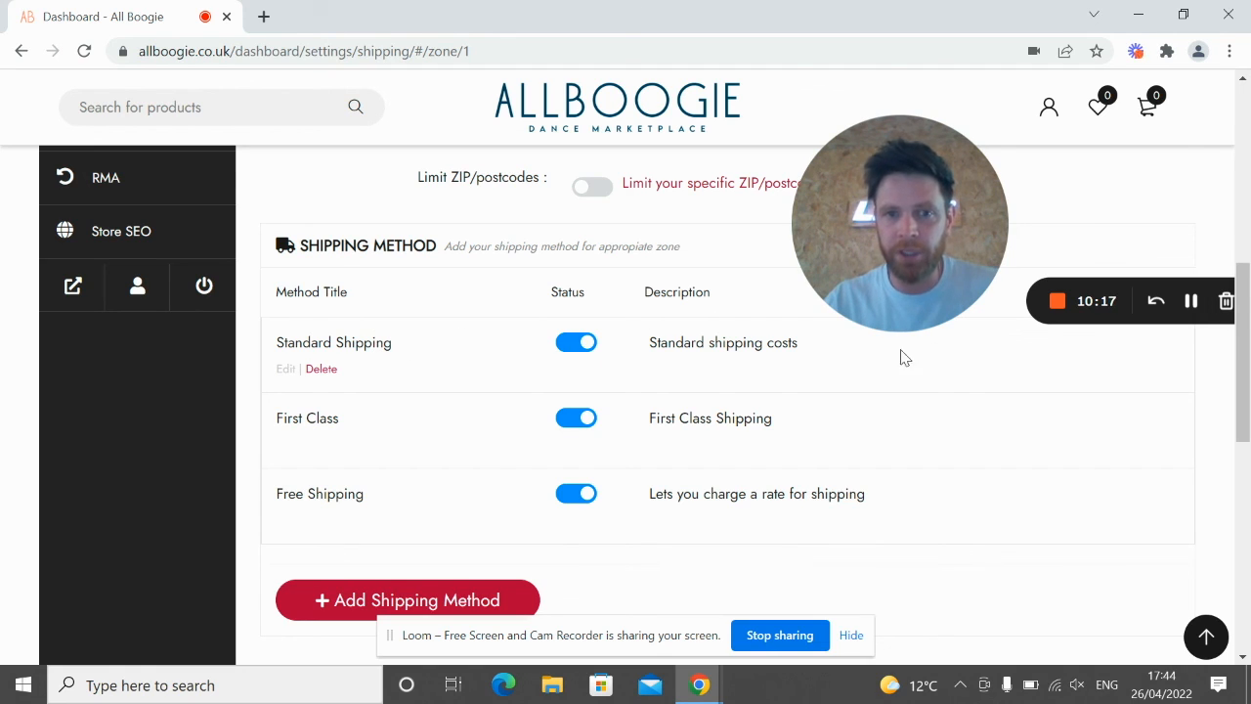
pyautogui.click(290, 369)
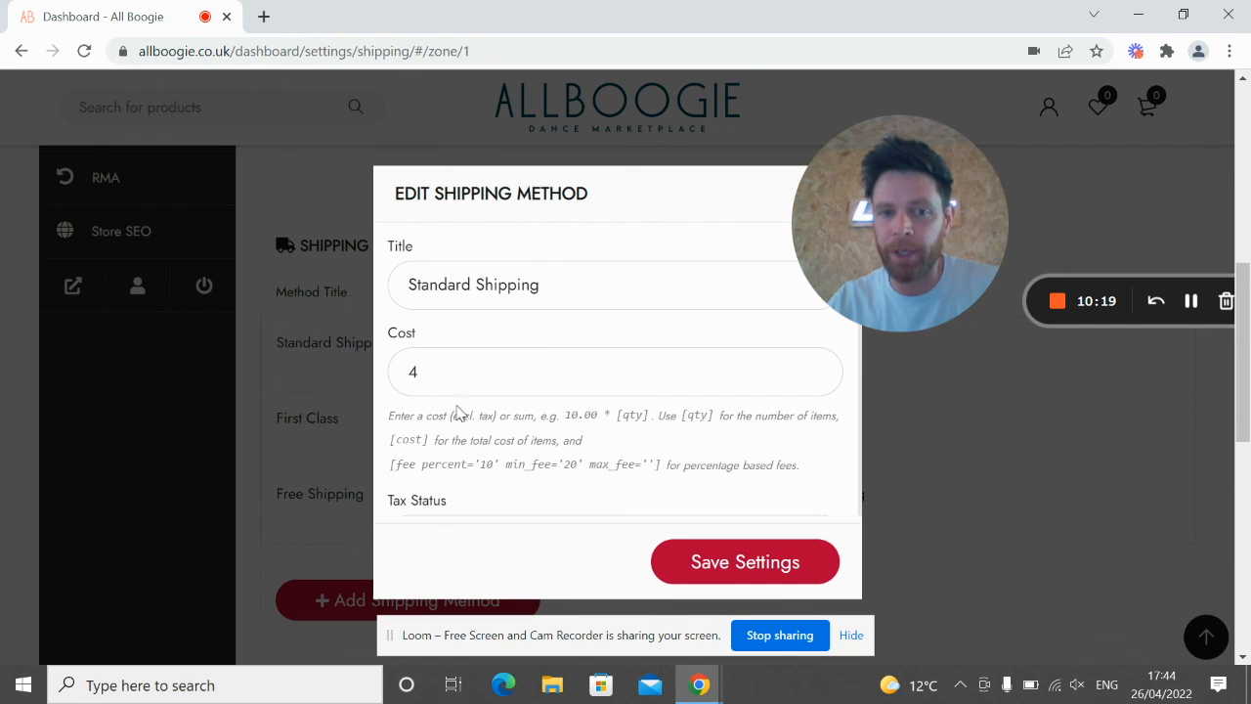
pyautogui.moveTo(800, 467); pyautogui.dragTo(387, 416)
pyautogui.click(525, 434)
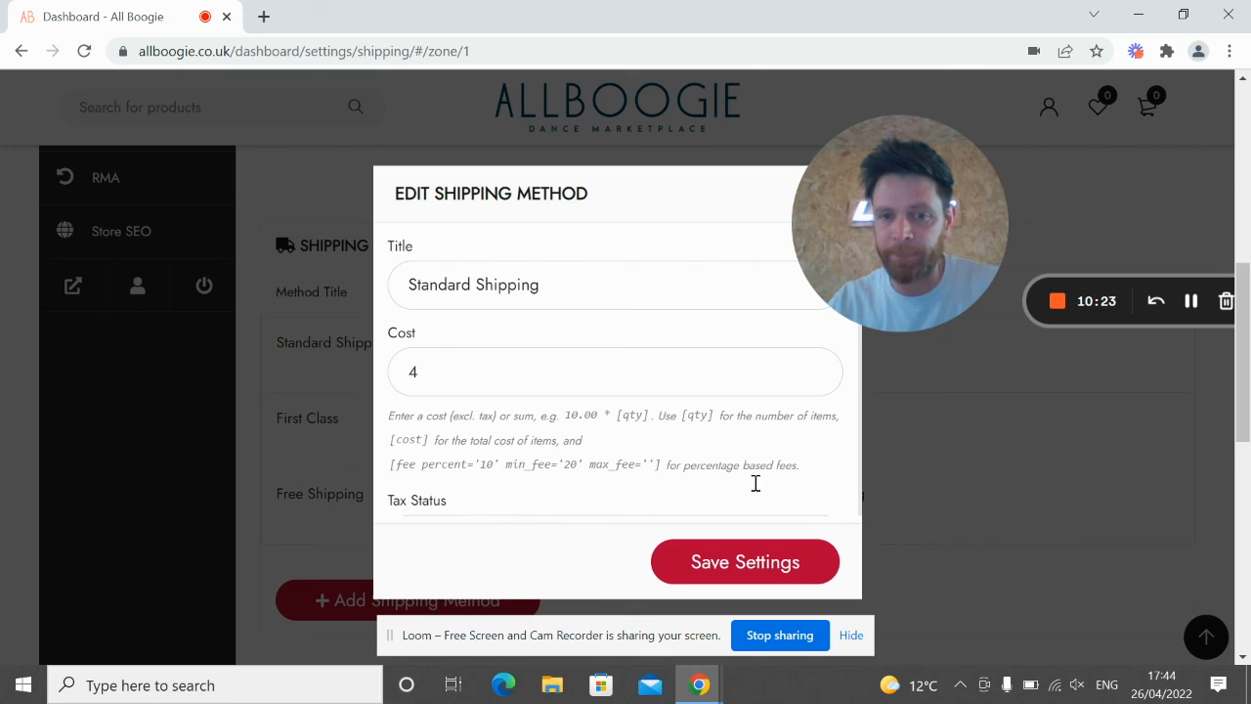
pyautogui.click(760, 567)
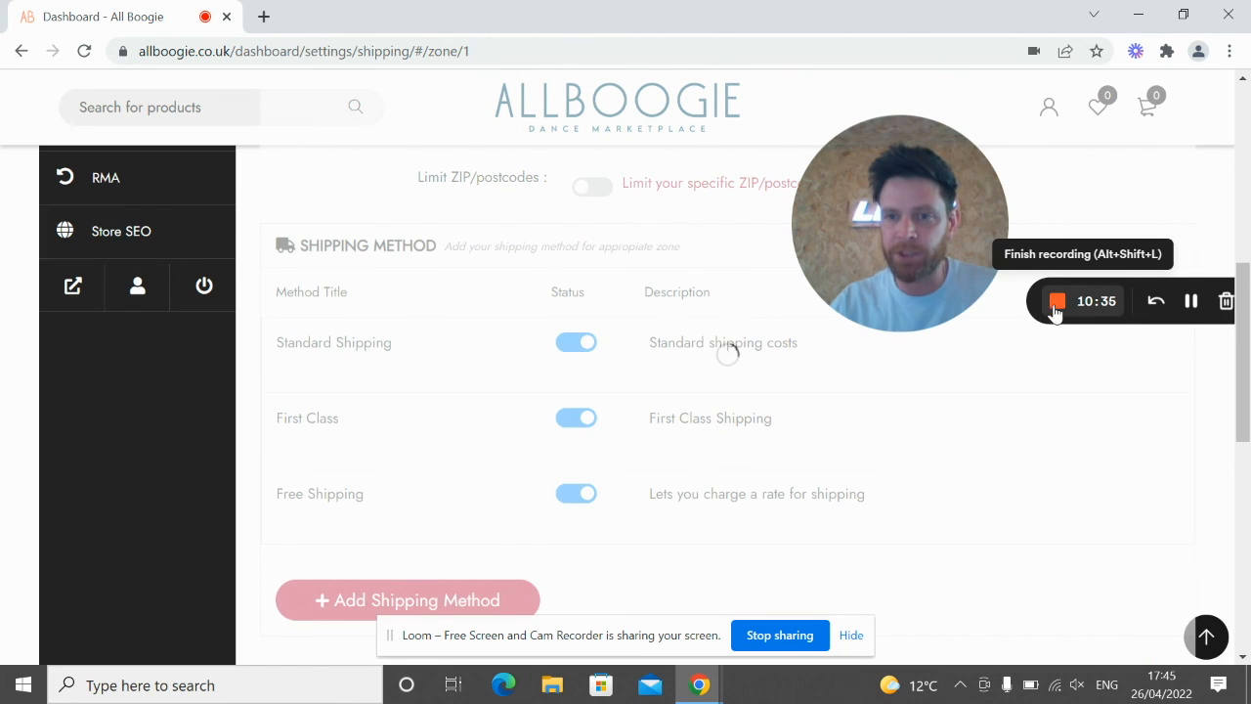